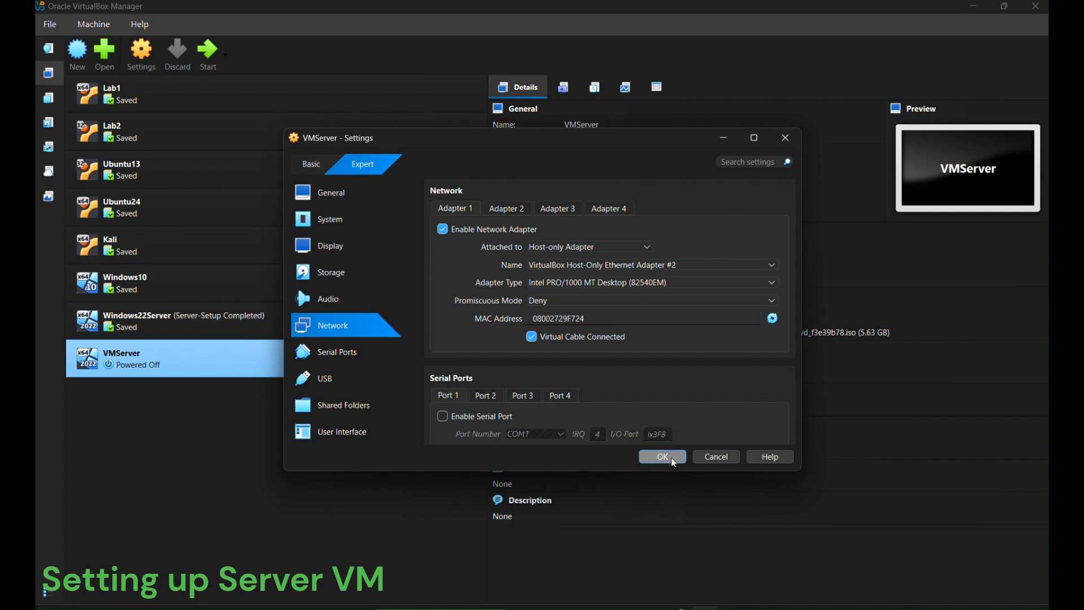
- Set VMServer's network adapter Promiscuous Mode to Allow All and save the settings
left_click(581, 303)
left_click(566, 334)
left_click(660, 458)
- Start VMServer, maximise its window and dismiss the VirtualBox notification
double_click(281, 365)
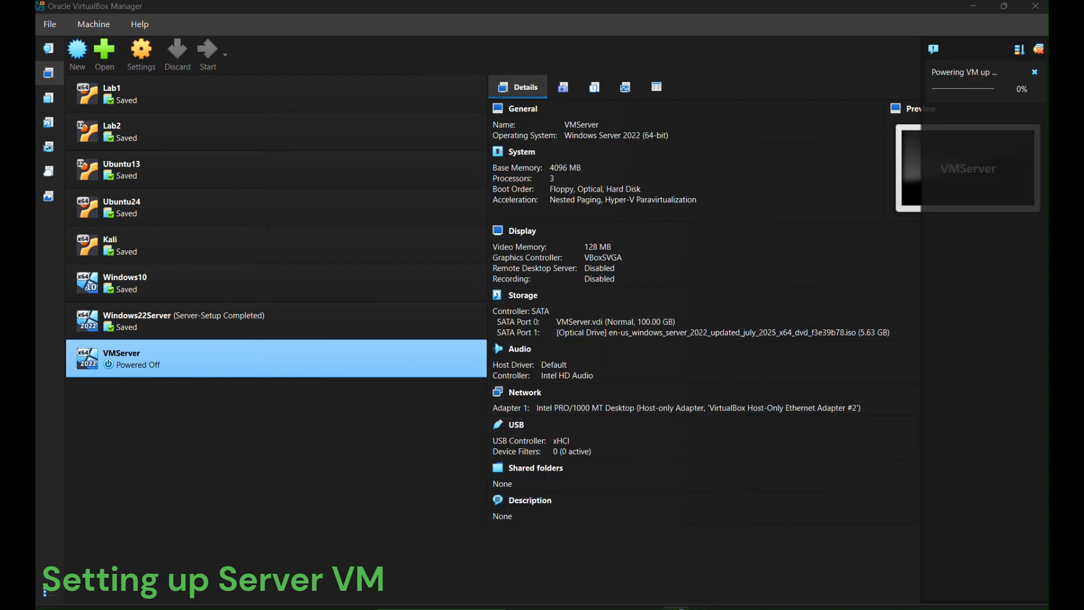
left_click(799, 127)
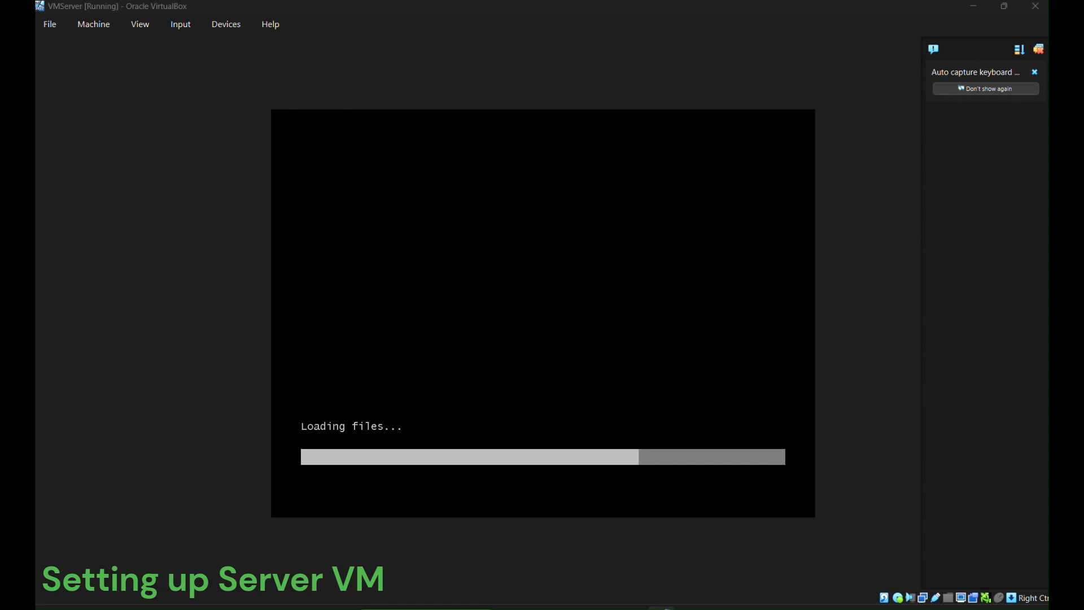
left_click(1039, 49)
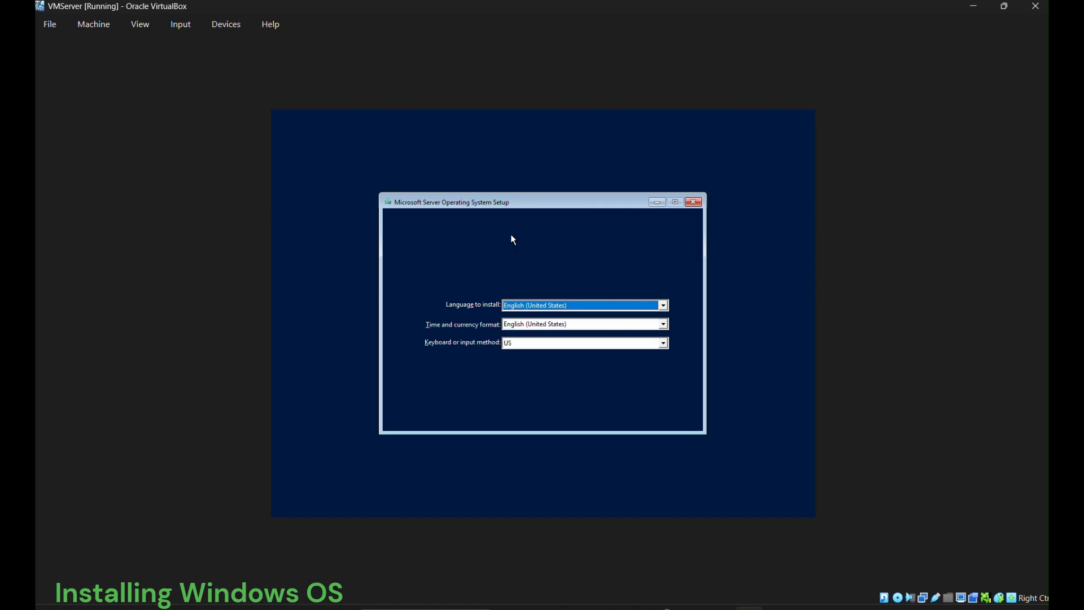
- Start a custom install of Windows Server 2022 Standard (Desktop Experience) without a product key
left_click(672, 407)
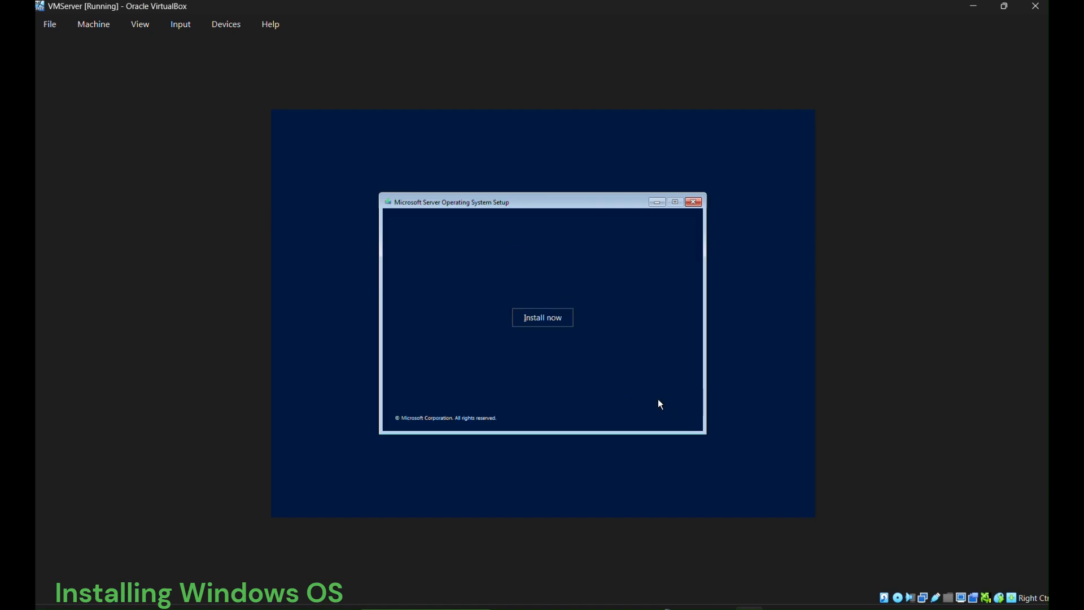
left_click(550, 317)
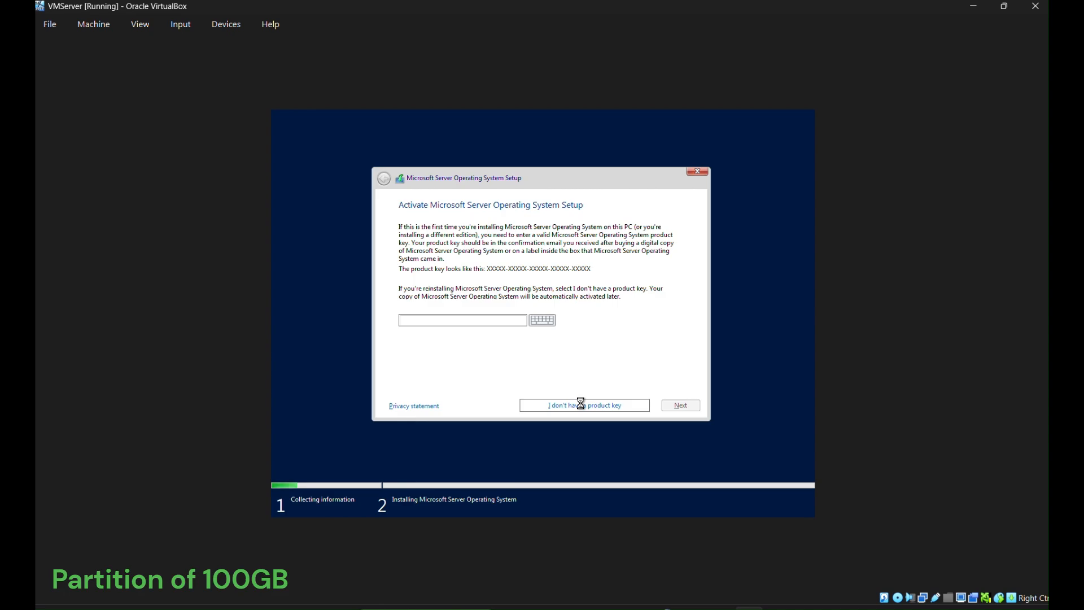
left_click(581, 404)
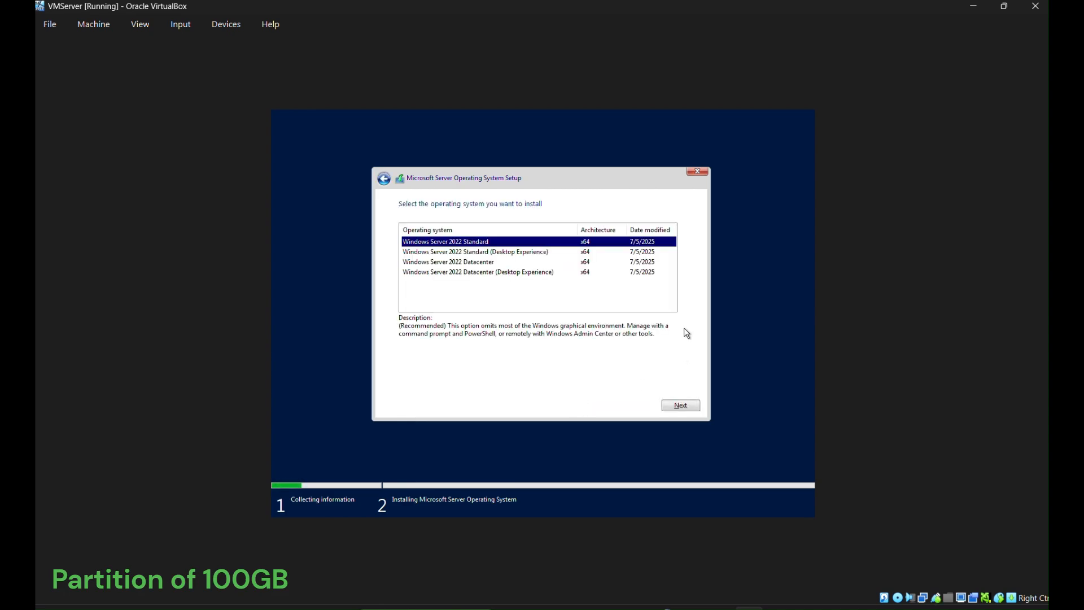
left_click(577, 251)
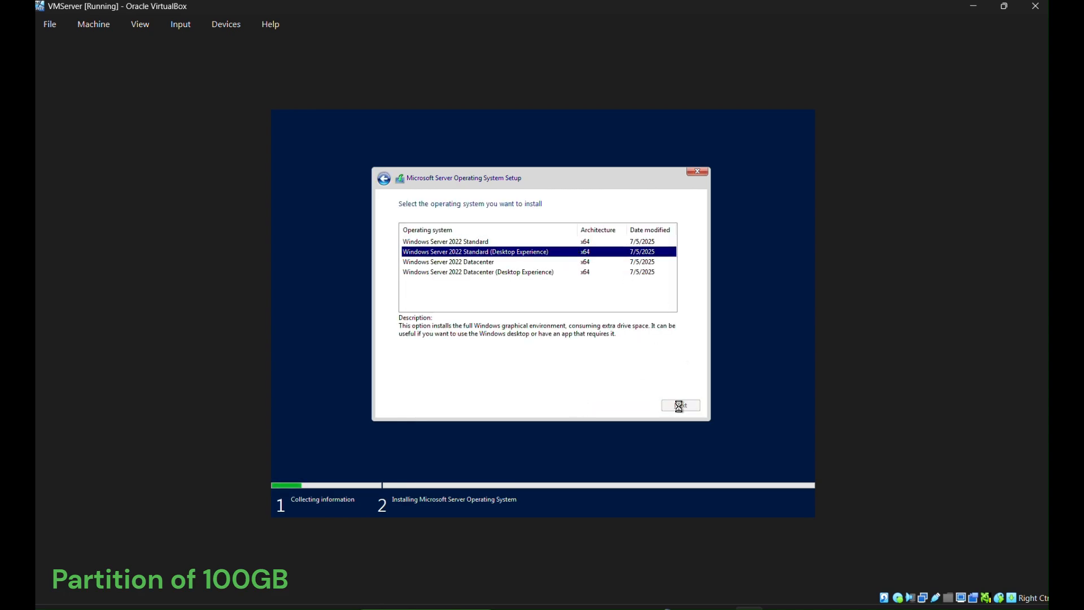
left_click(679, 406)
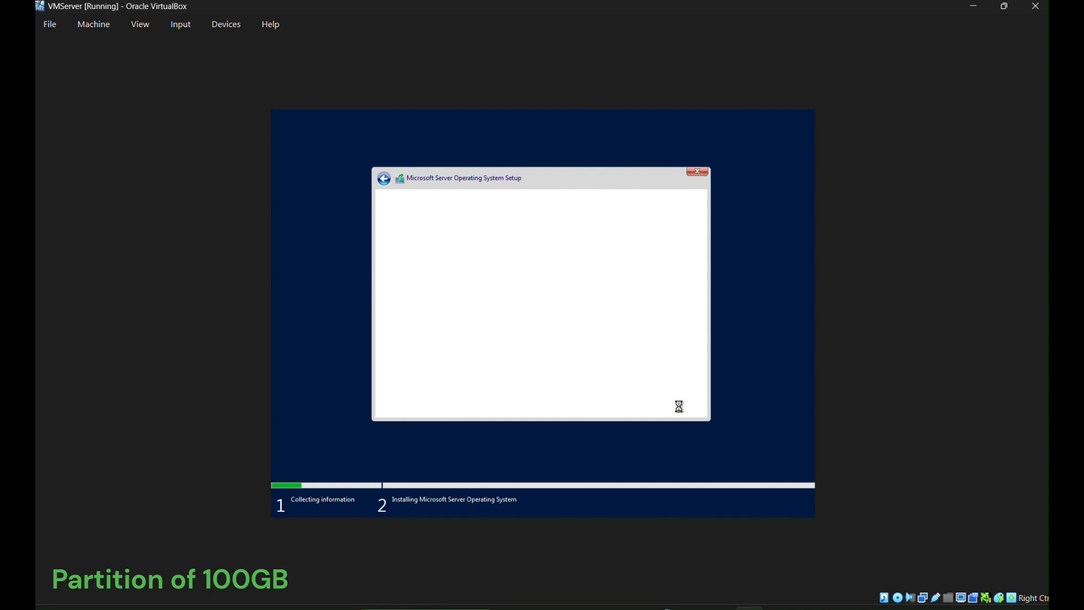
left_click(402, 386)
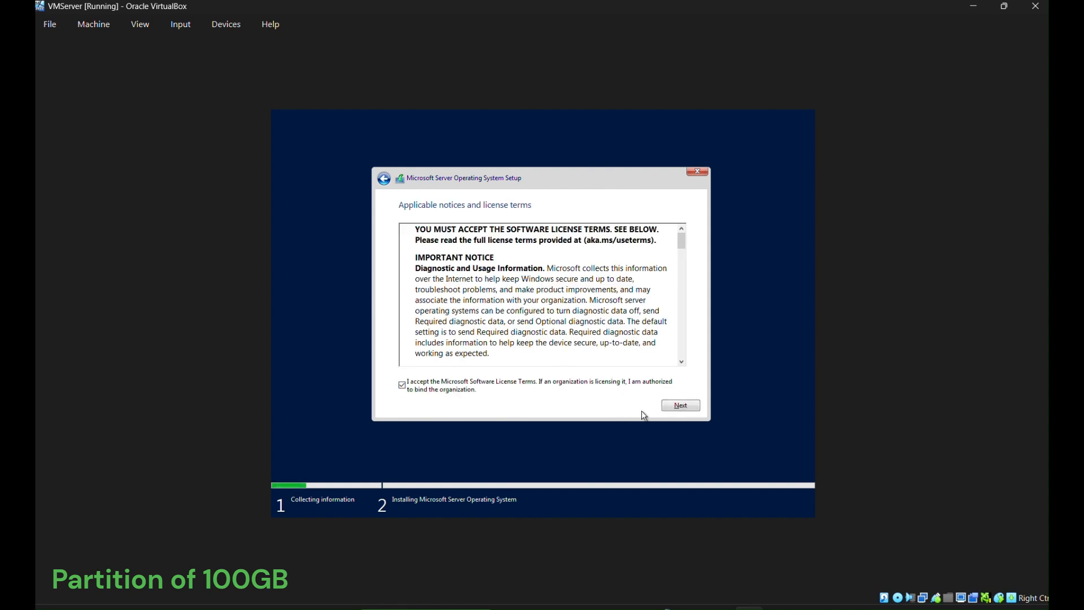
left_click(680, 405)
left_click(497, 297)
- Create a 59.9 GB partition, leaving 40 GB of Drive 0 unallocated, and install onto it
left_click(623, 342)
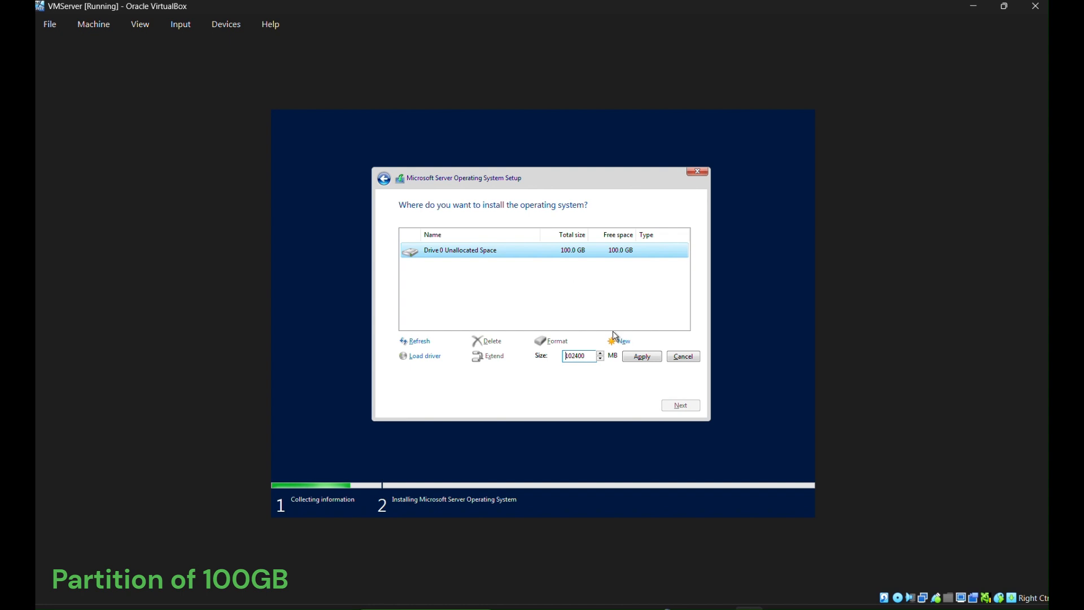
double_click(573, 356)
key("Right")
double_click(575, 357)
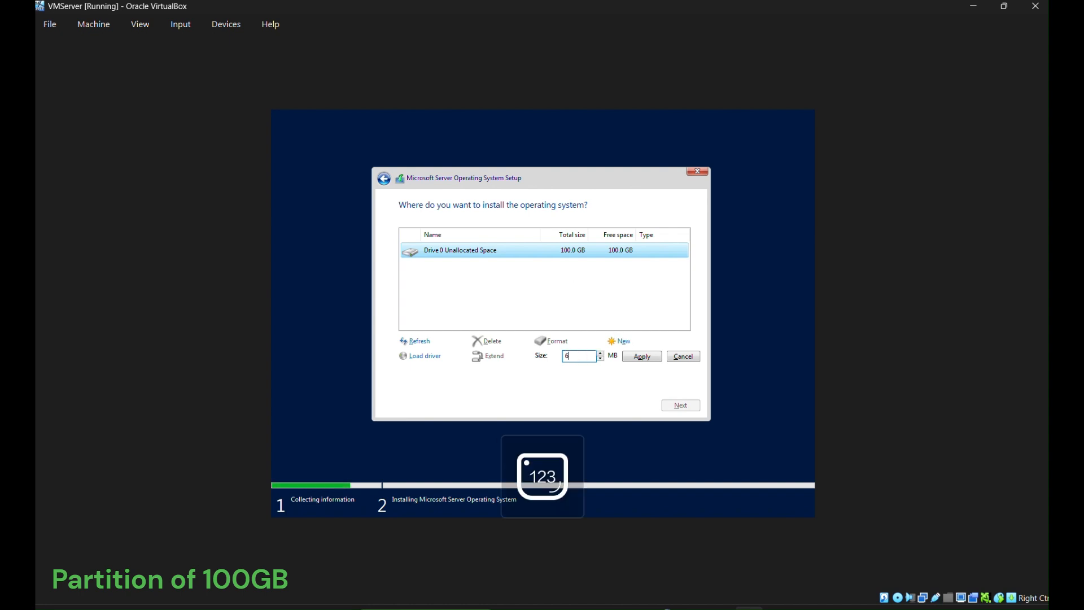
left_click(644, 357)
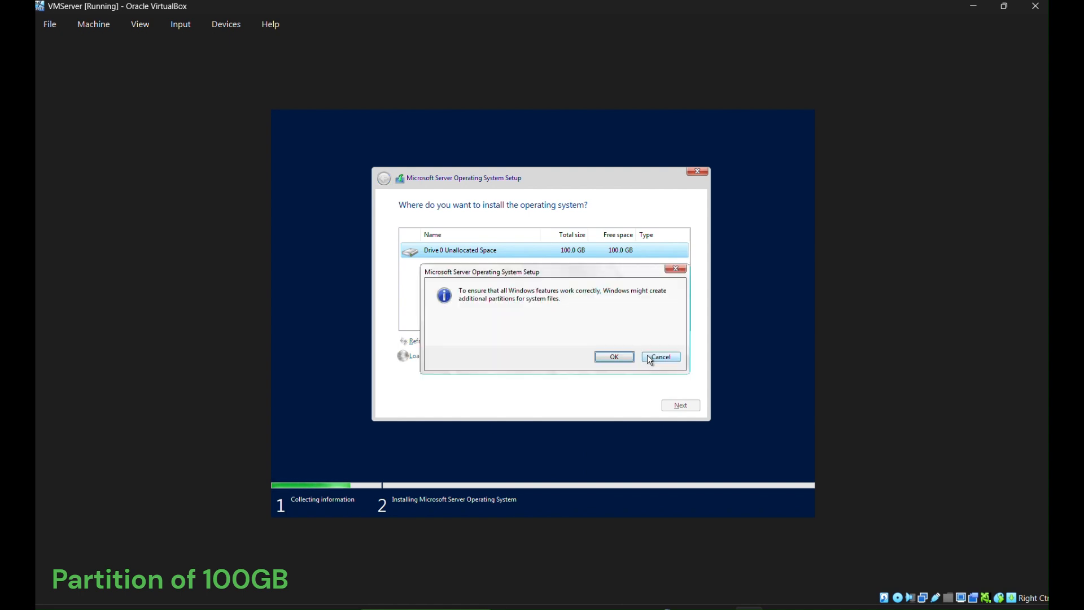
left_click(613, 357)
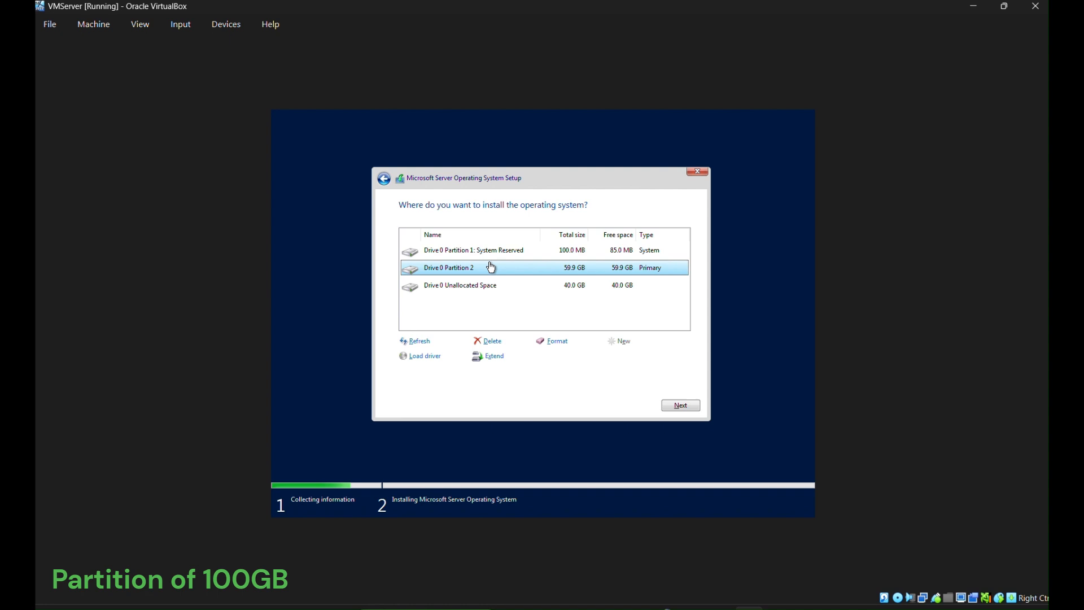
left_click(682, 406)
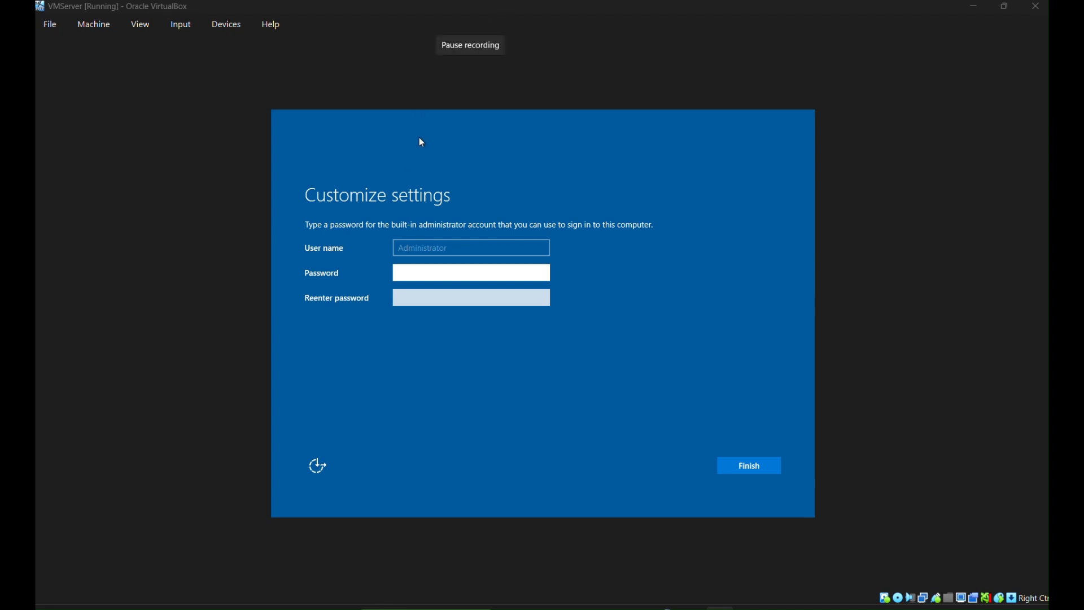
- Enter the Administrator password and reveal it to verify it
left_click(426, 272)
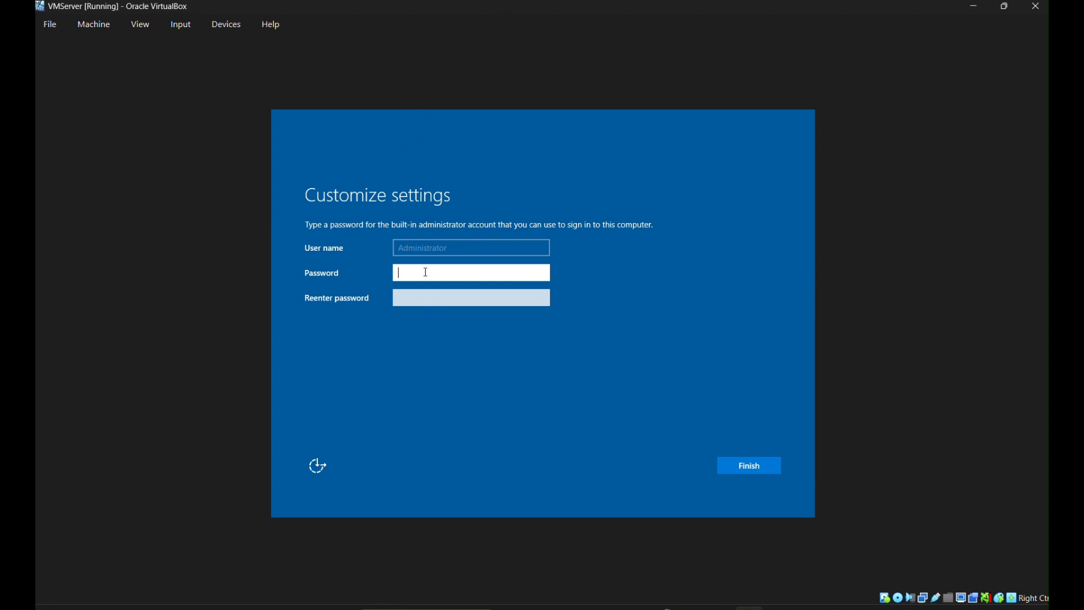
type("•••••")
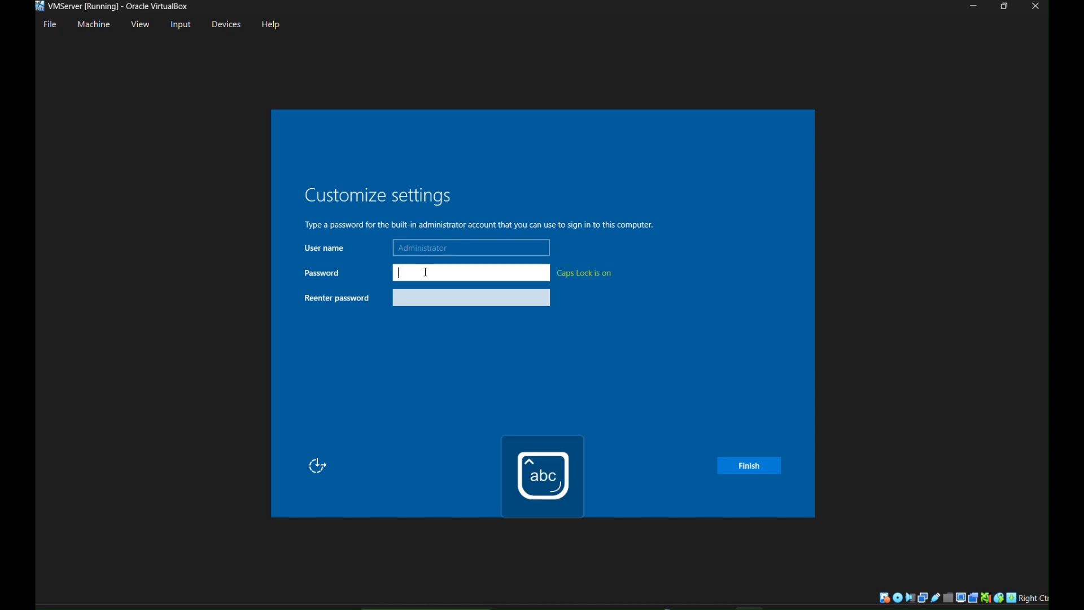
key("BackSpace")
key("BackSpace")
key("BackSpace")
key("BackSpace")
key("BackSpace")
key("Caps_Lock")
key("Caps_Lock")
type("••")
key("Caps_Lock")
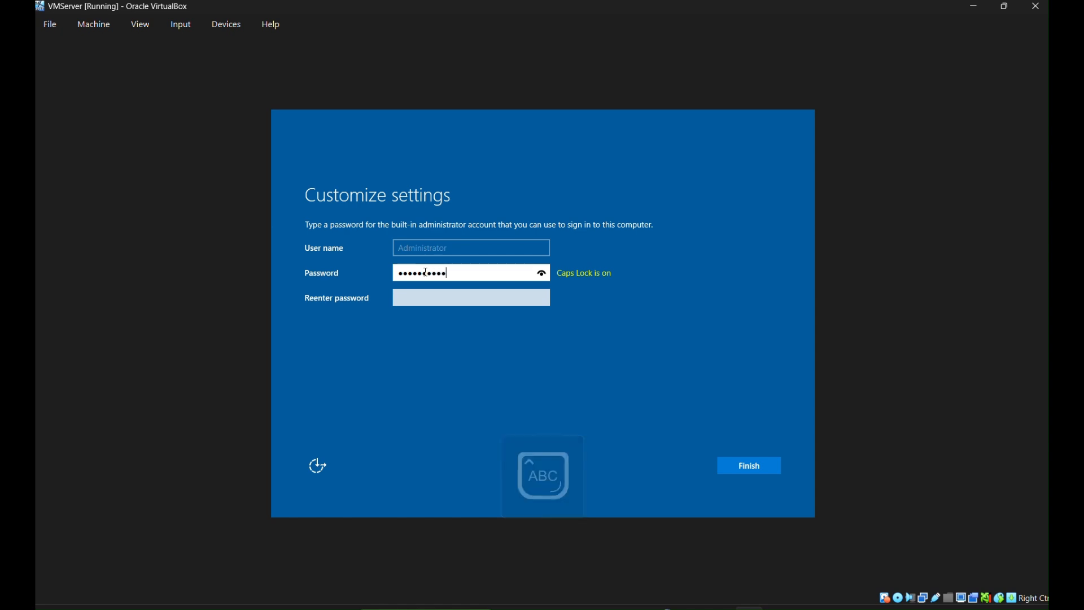
left_click(542, 275)
- Re-enter the Administrator password to confirm it and finish setup
left_click(500, 300)
key("Caps_Lock")
key("Caps_Lock")
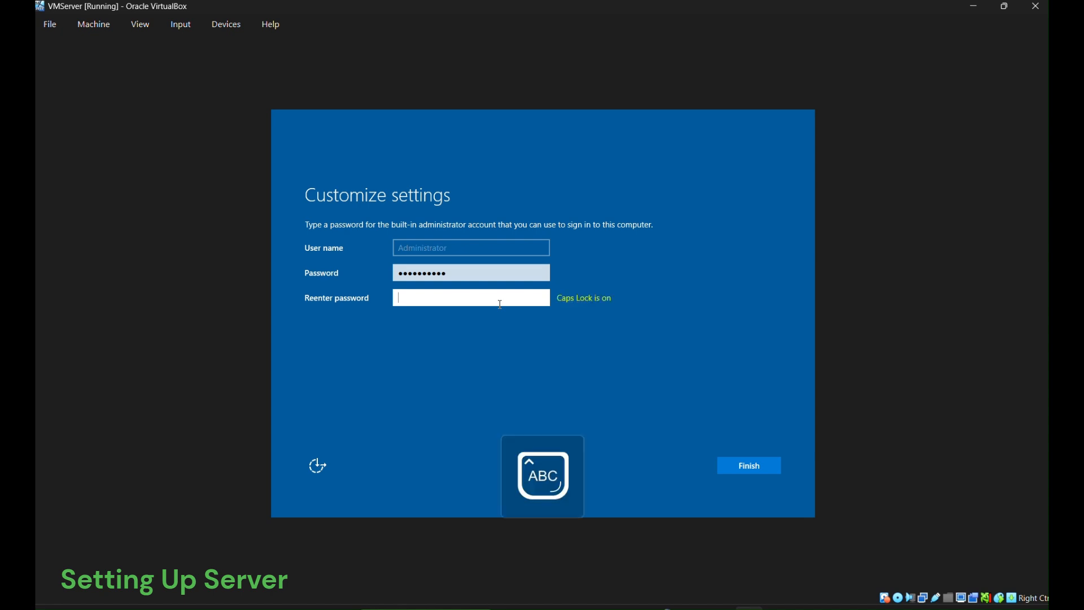
key("Caps_Lock")
key("Caps_Lock")
key("Caps_Lock")
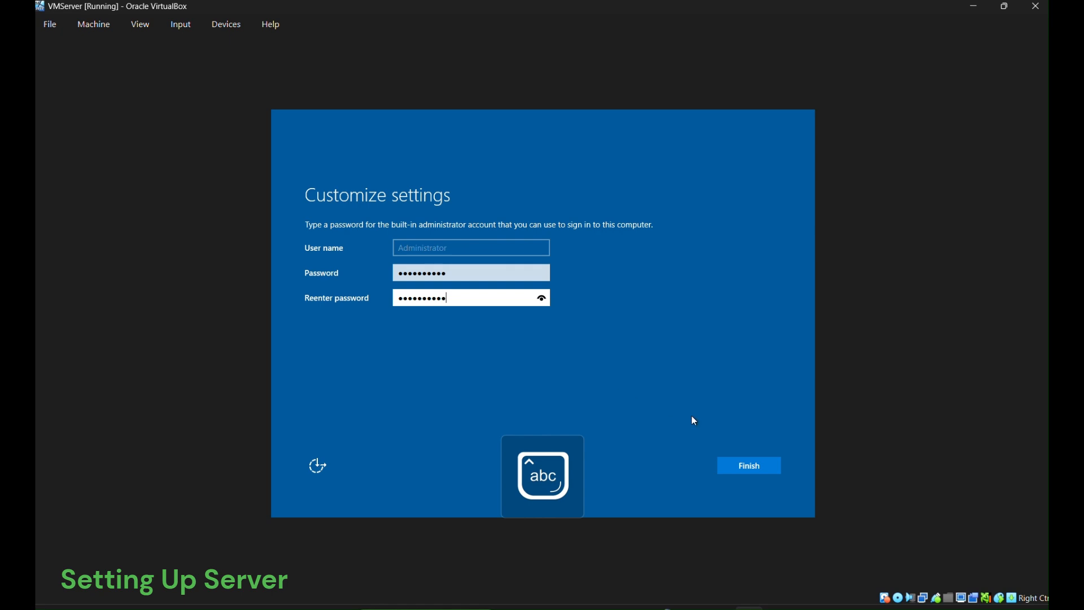
left_click(730, 467)
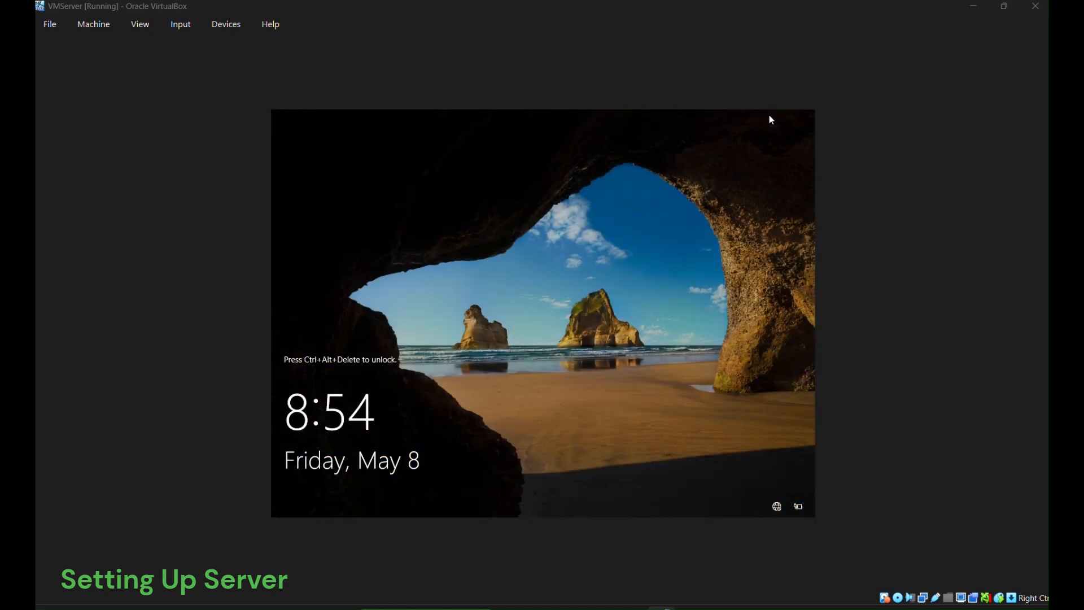
- Send Ctrl+Alt+Del to the VM from the Input > Keyboard menu
left_click(180, 24)
mouse_move(192, 47)
left_click(297, 83)
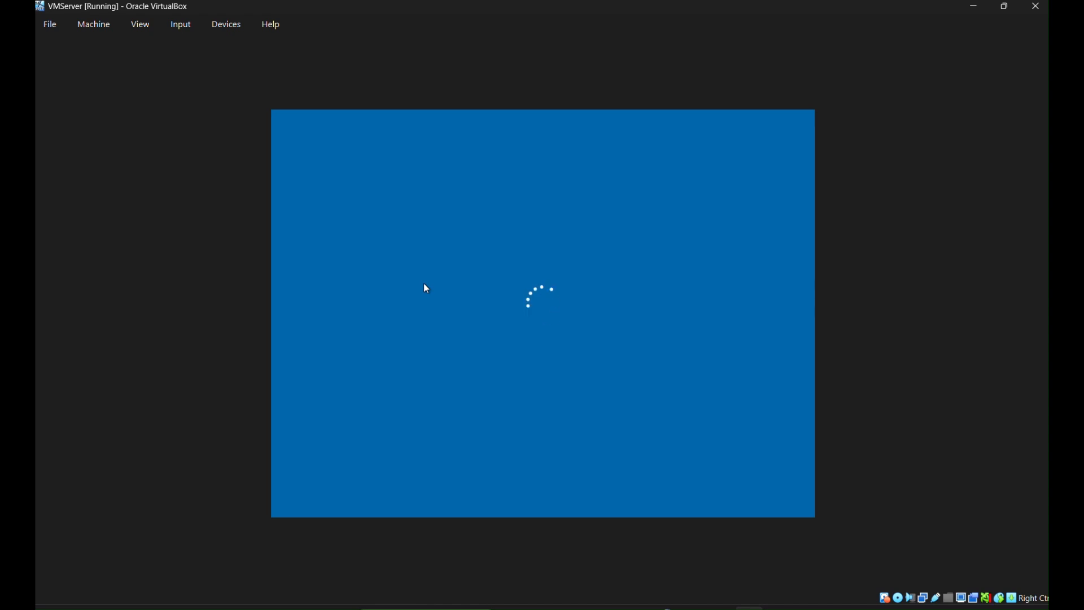
- Sign in with the Administrator password and dismiss the desktop menu
key("Caps_Lock")
type("••")
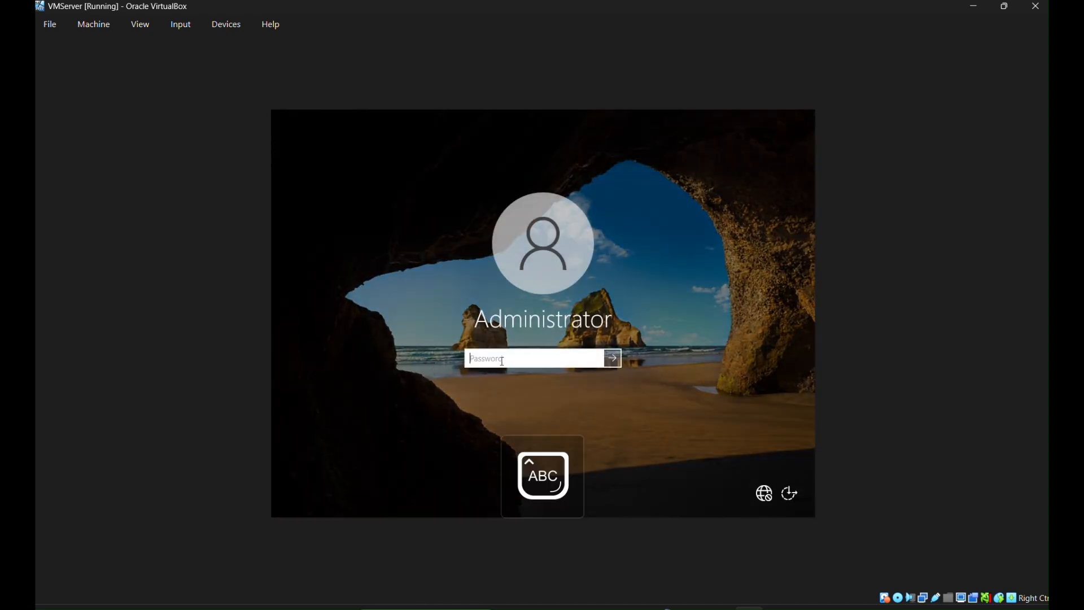
type("••••")
key("Caps_Lock")
type("•")
key("Caps_Lock")
type("•")
key("Return")
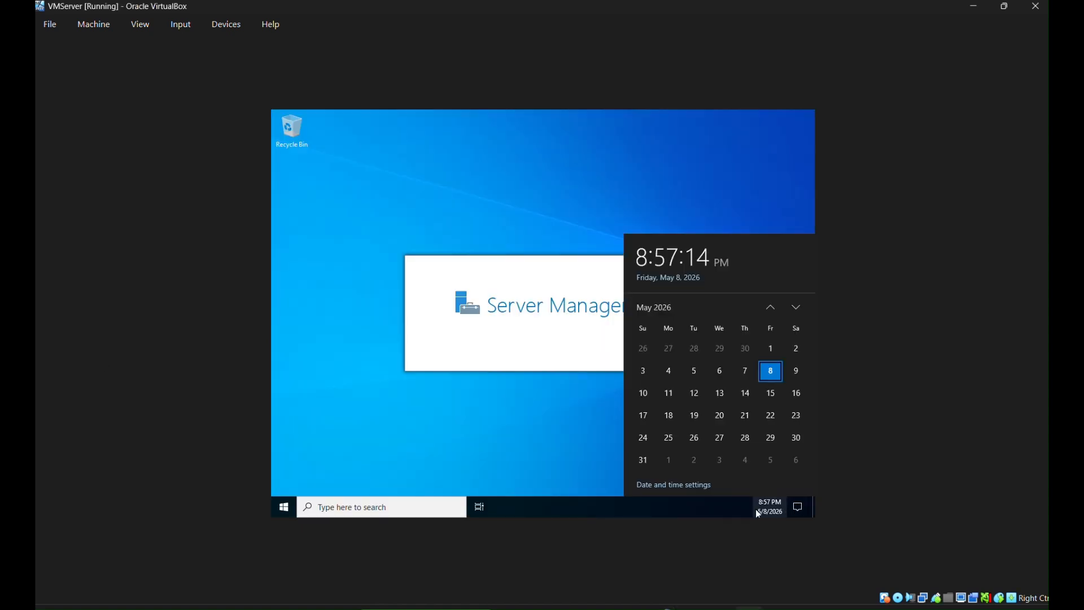
right_click(474, 201)
left_click(496, 231)
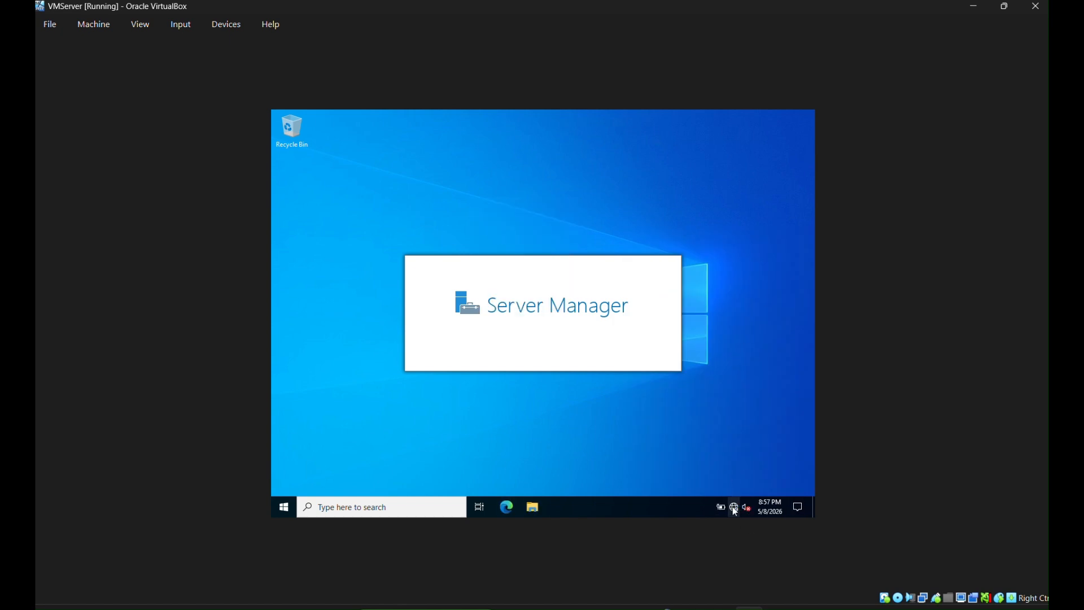
- Open Network & Internet settings, dismissing the Admin Center popup and Server Manager
left_click(733, 506)
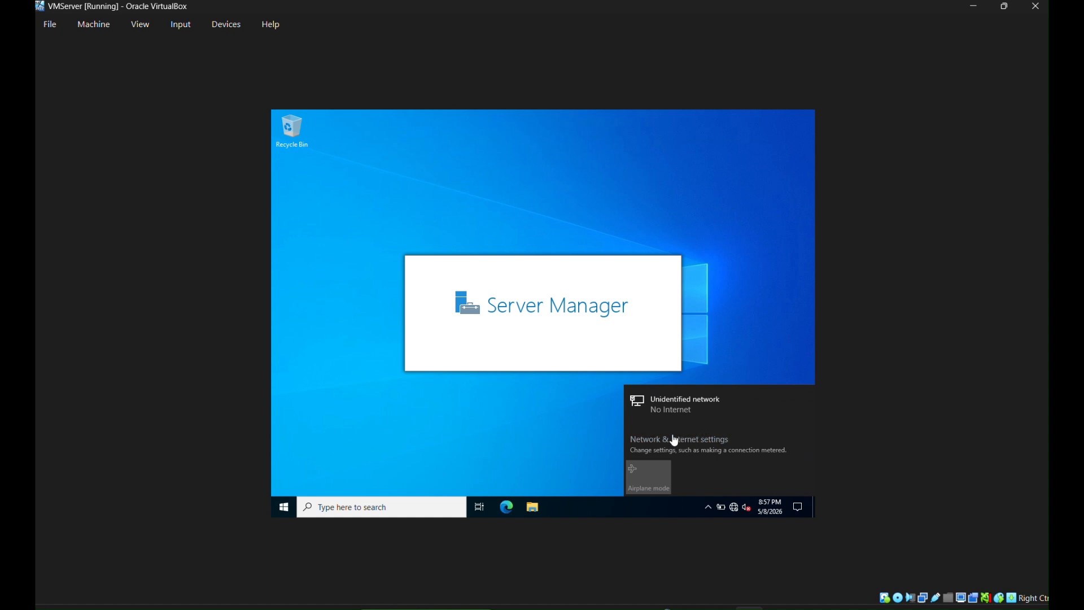
left_click(675, 443)
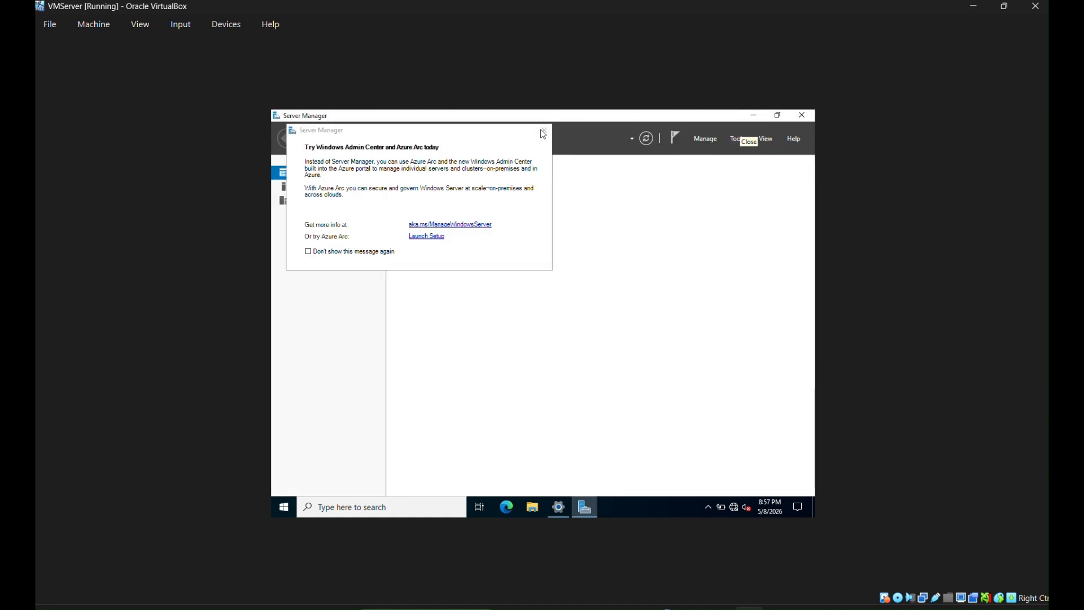
left_click(543, 133)
left_click(754, 115)
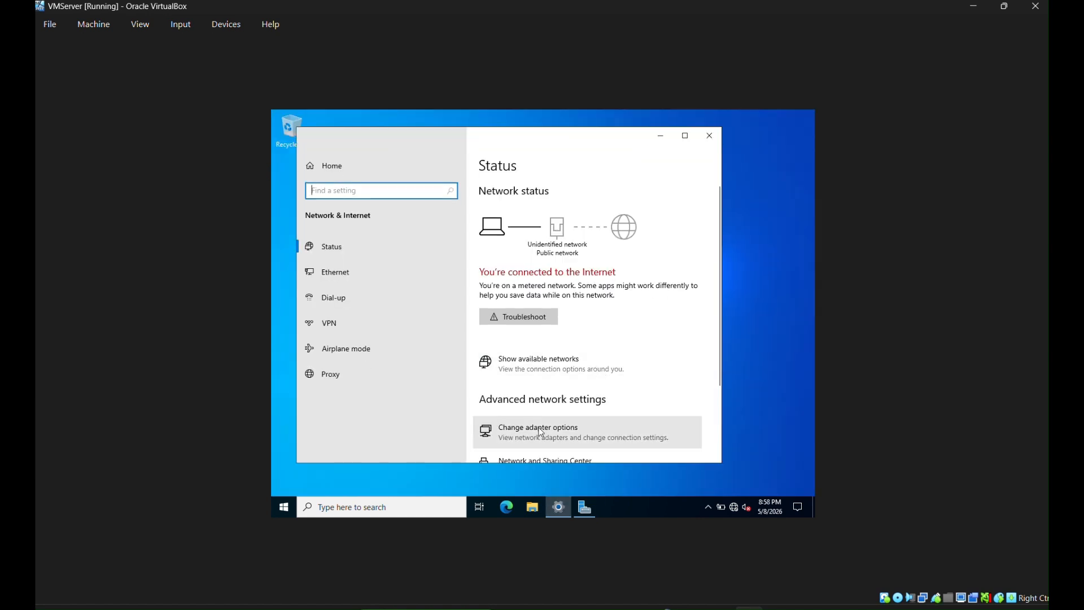
- Give Ethernet static IPv4 192.168.10.10, mask 255.255.255.0, gateway 192.168.10.10
left_click(552, 432)
right_click(401, 217)
left_click(439, 321)
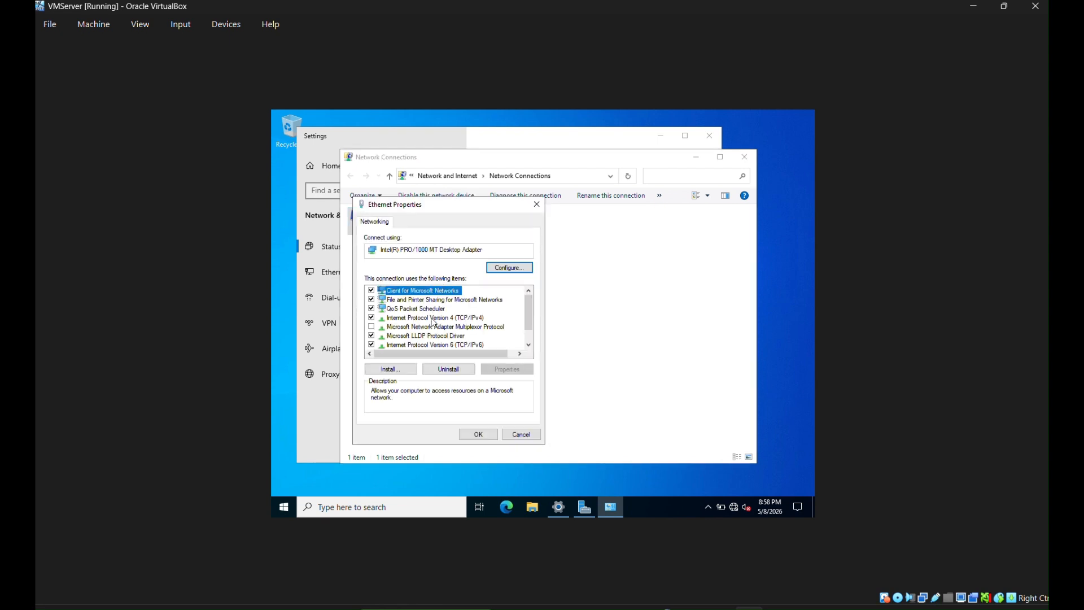
double_click(433, 319)
left_click(390, 322)
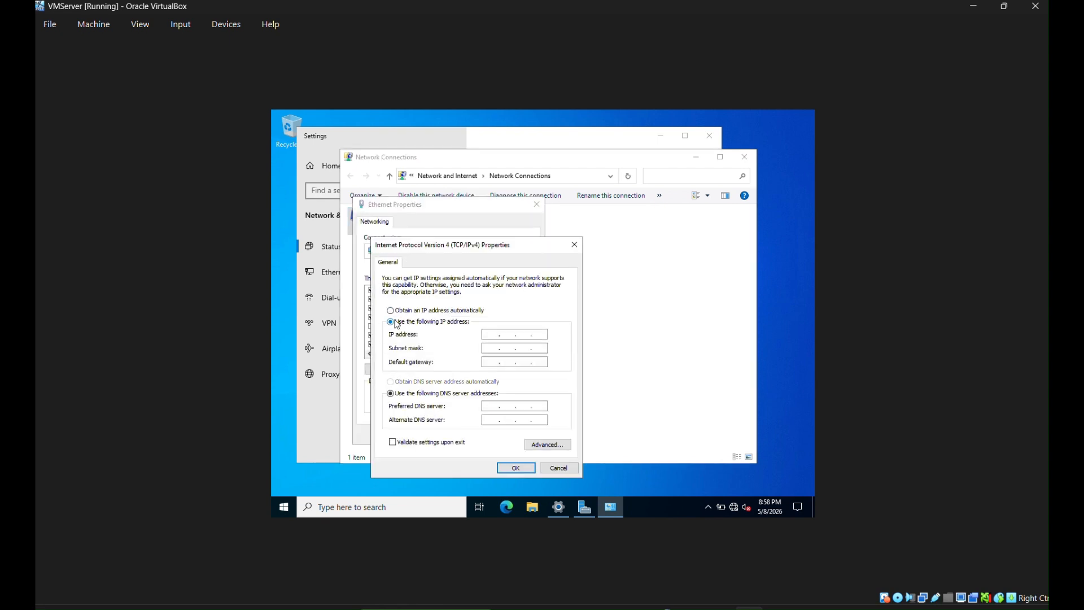
left_click(491, 333)
type("192.168.1.")
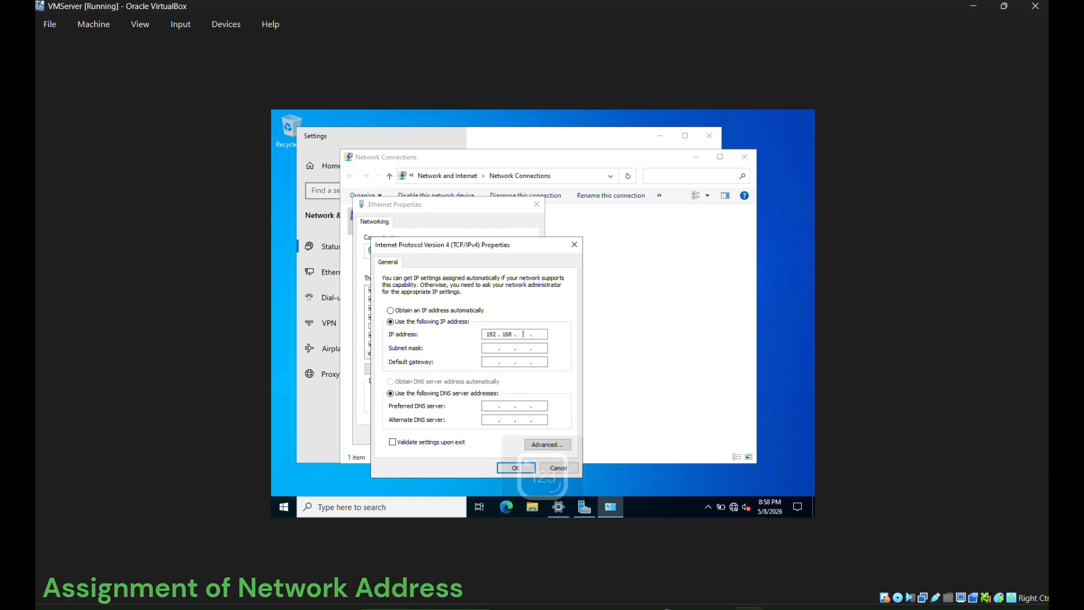
key("Return")
left_click(627, 346)
left_click(498, 362)
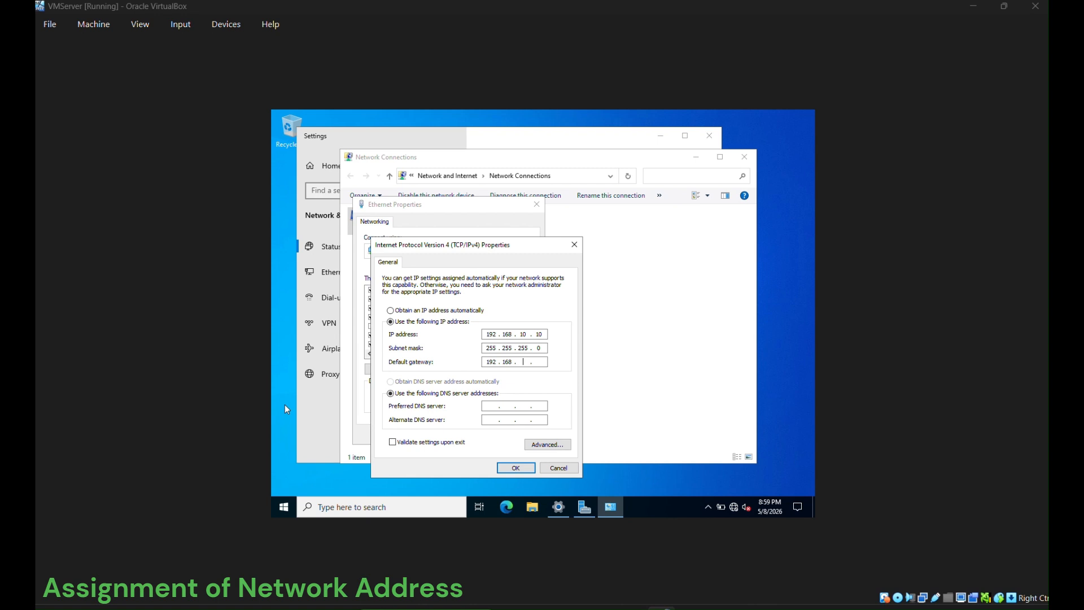
type("192.168.10")
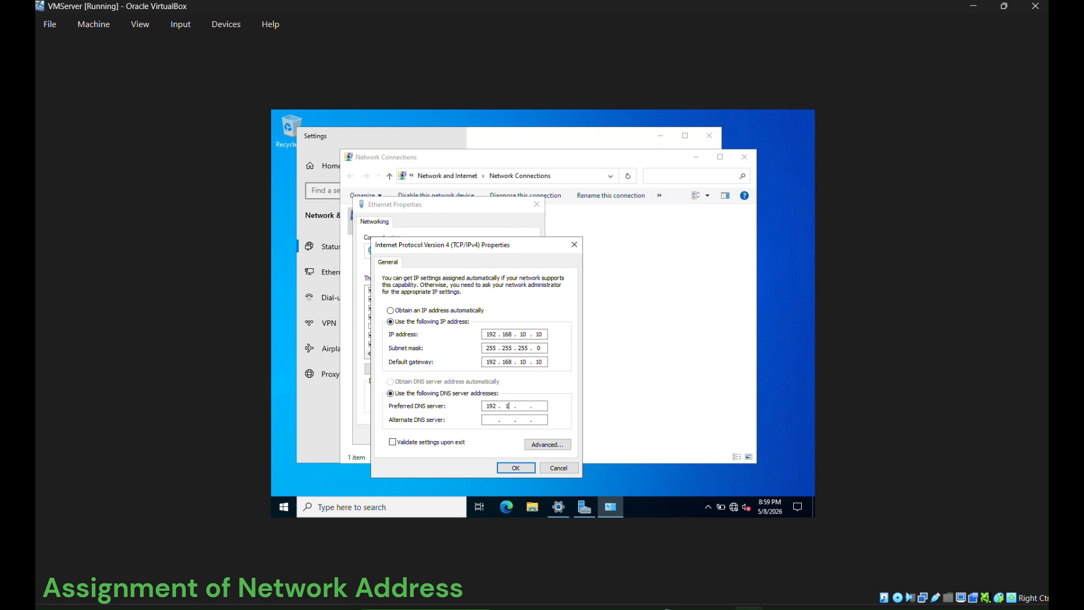
type("10")
left_click(516, 468)
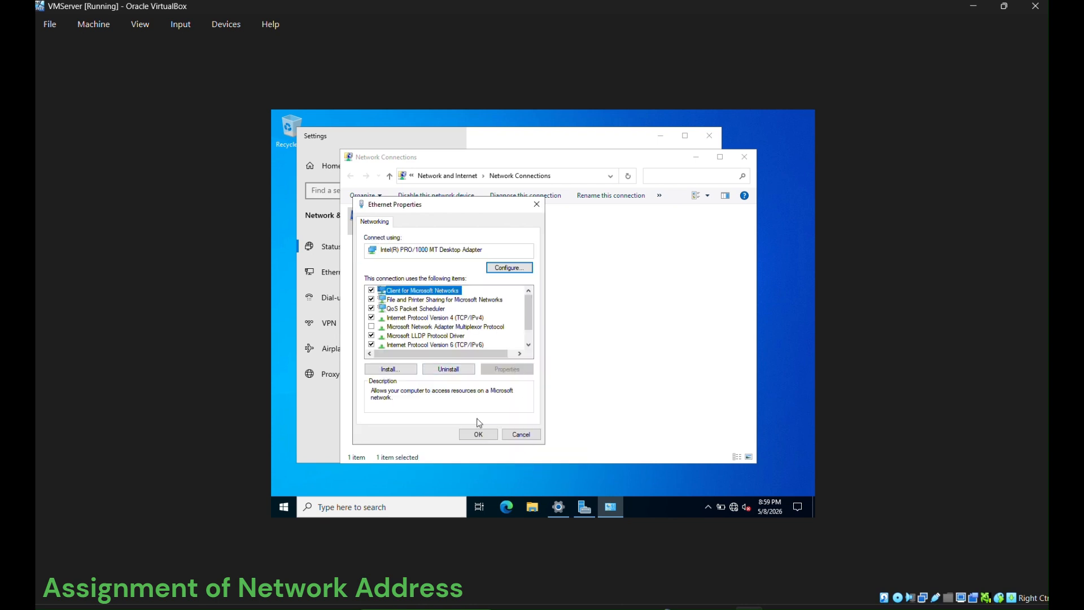
left_click(479, 432)
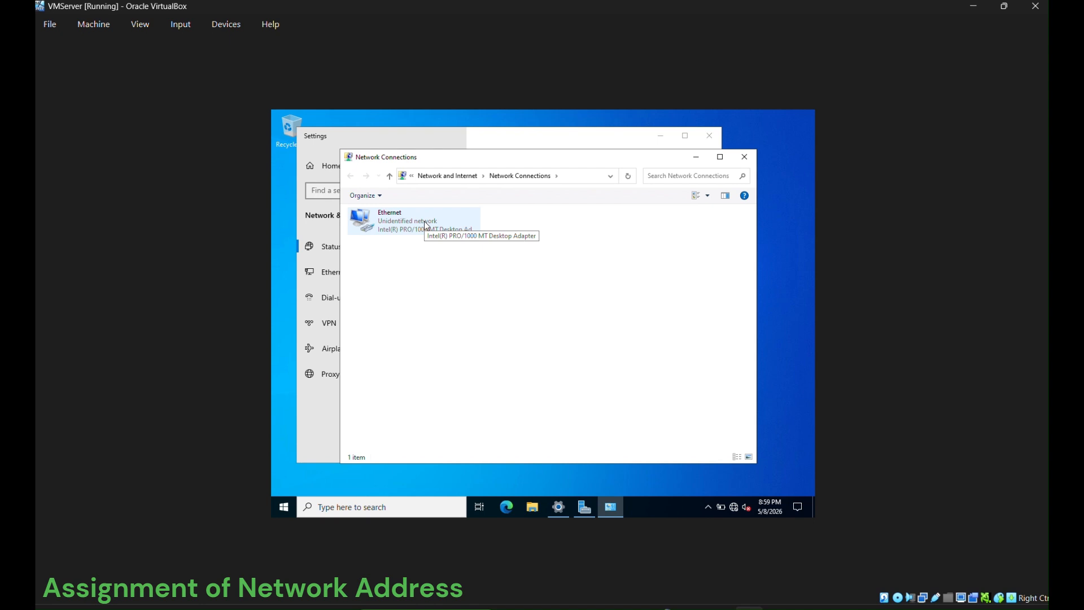
- Recheck the Ethernet IPv4 settings, then close the network windows
right_click(427, 226)
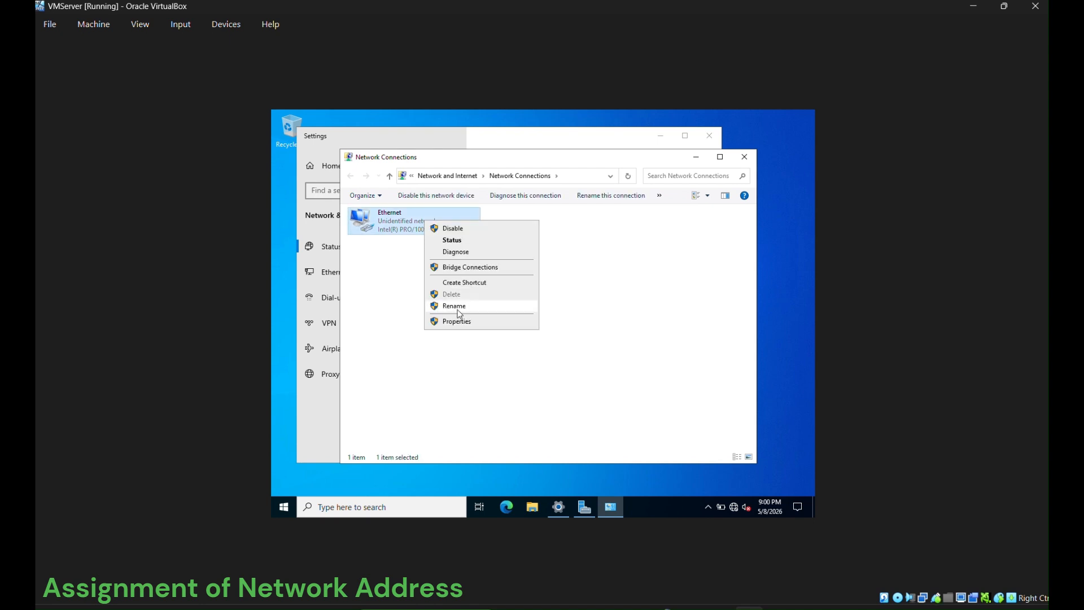
left_click(456, 326)
double_click(421, 317)
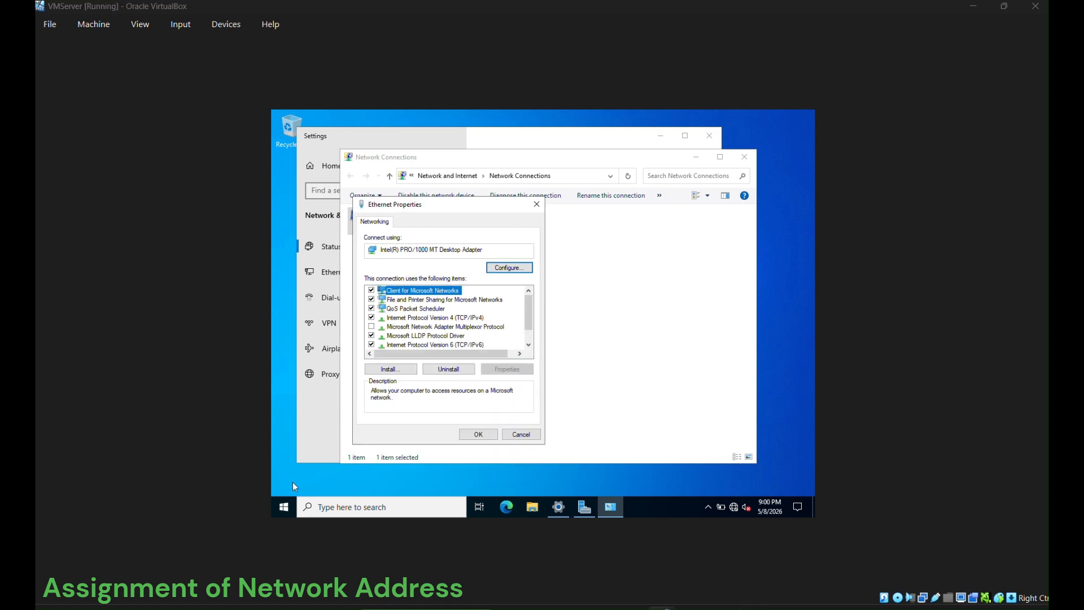
left_click(478, 434)
left_click(744, 156)
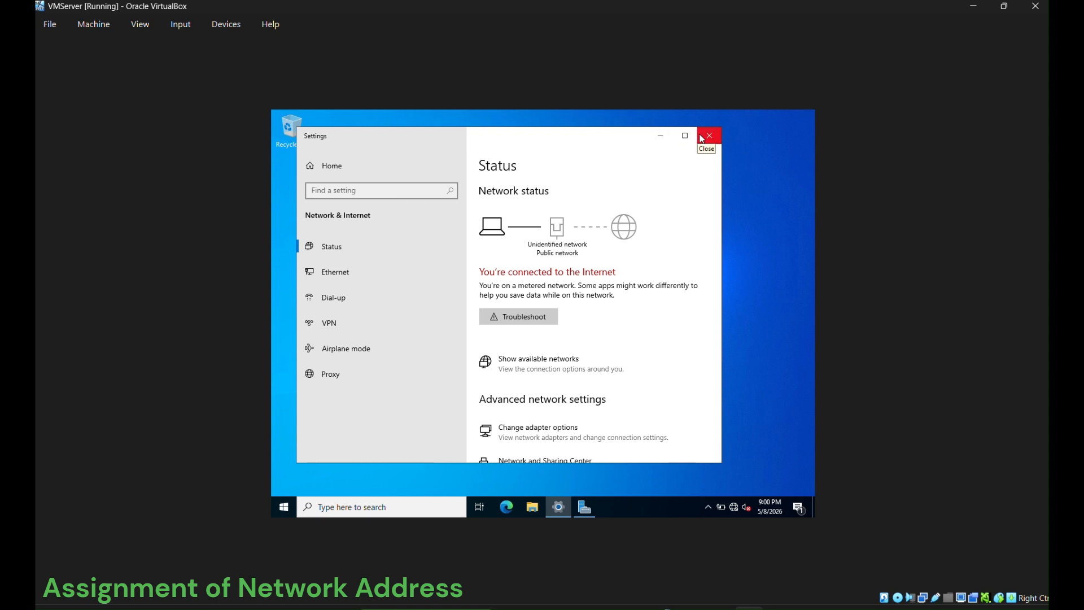
left_click(709, 136)
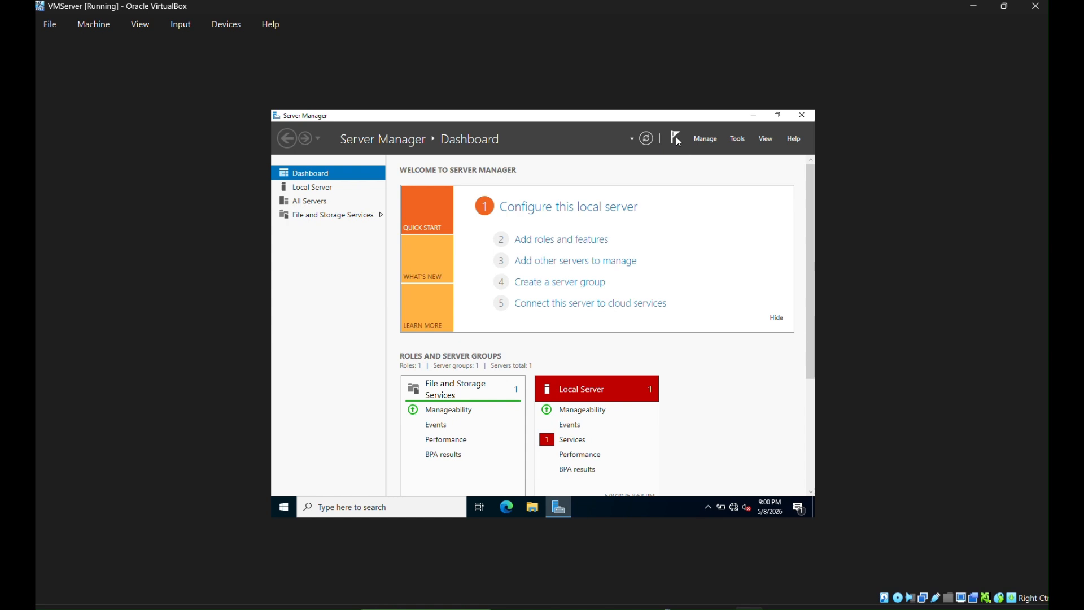
- Start the Add Roles and Features wizard and reach the Server Roles page
left_click(706, 139)
left_click(717, 152)
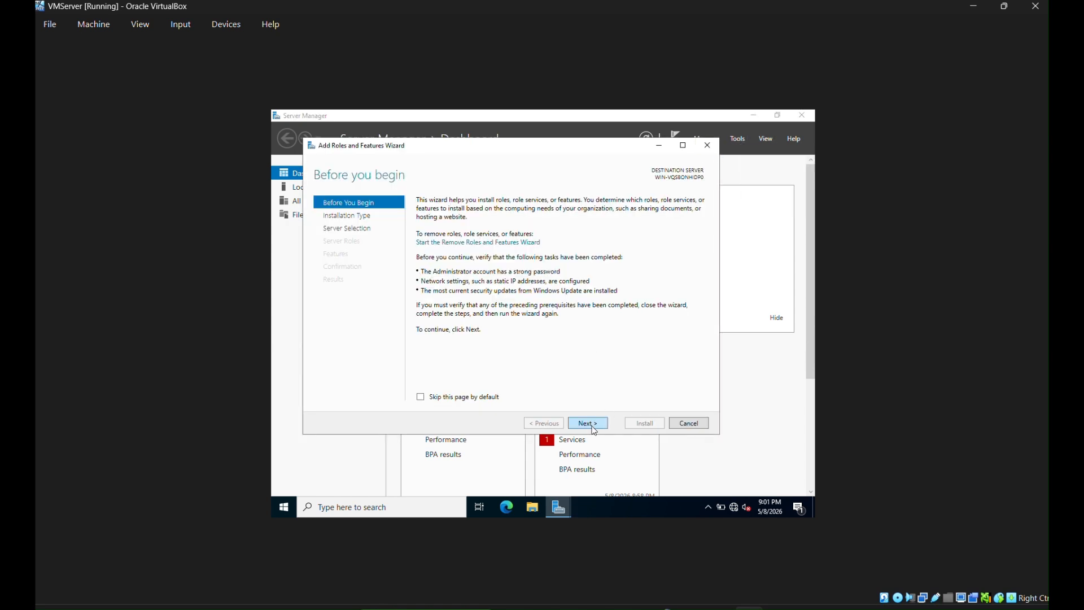
left_click(590, 423)
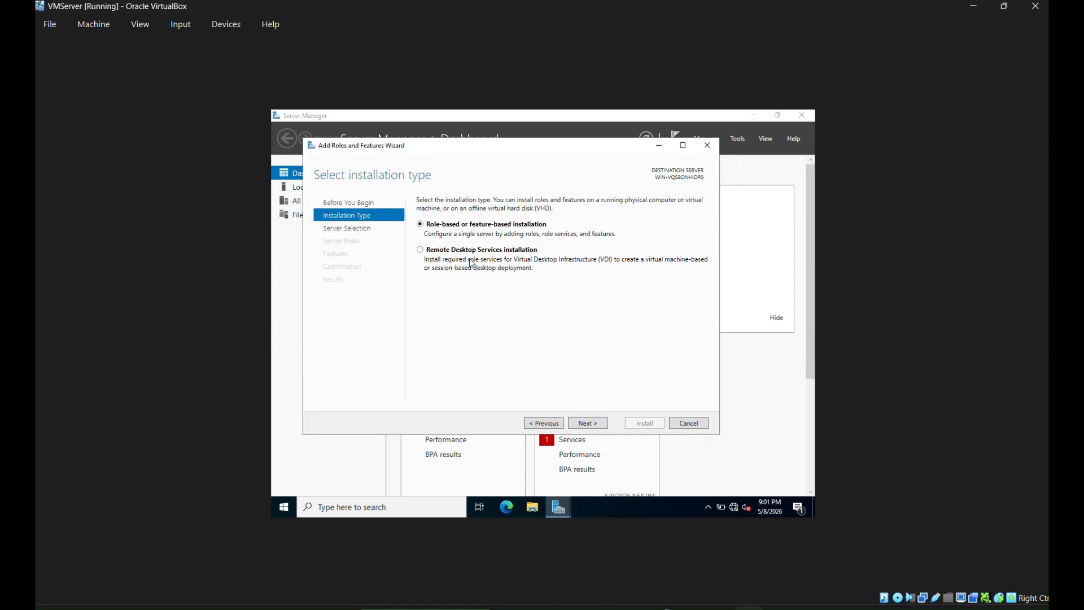
left_click(587, 424)
left_click(347, 217)
left_click(588, 424)
left_click(587, 424)
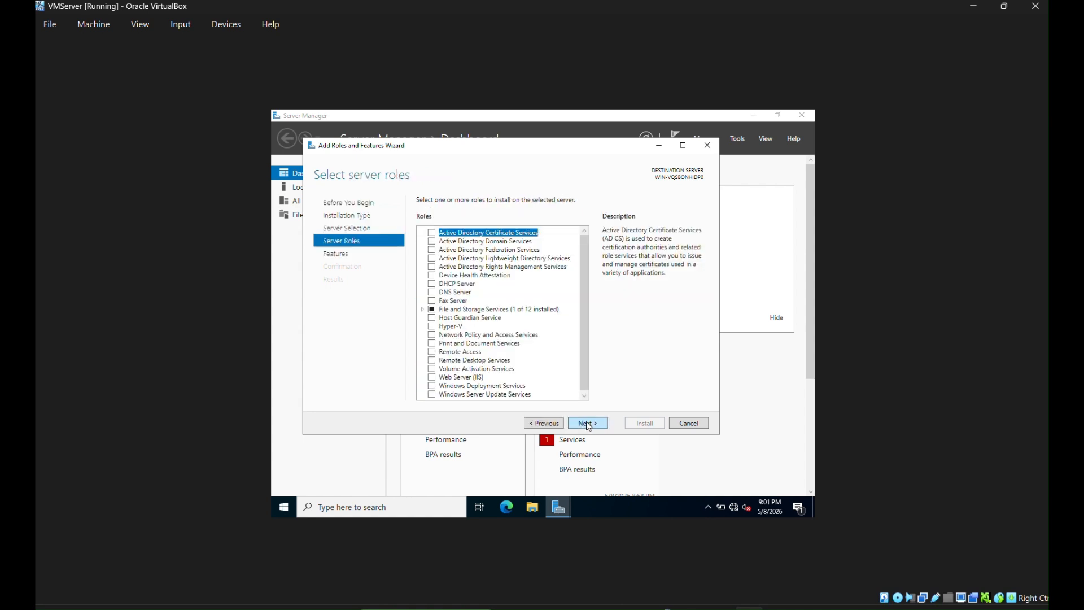
left_click(370, 229)
left_click(349, 243)
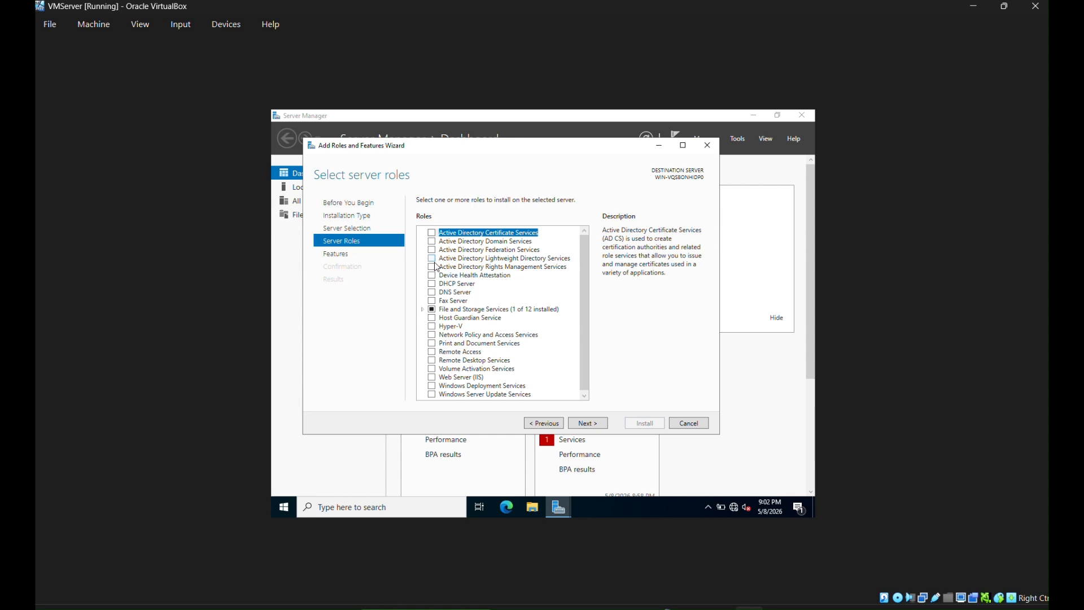
- Install Active Directory Domain Services with its required features
left_click(432, 242)
left_click(537, 378)
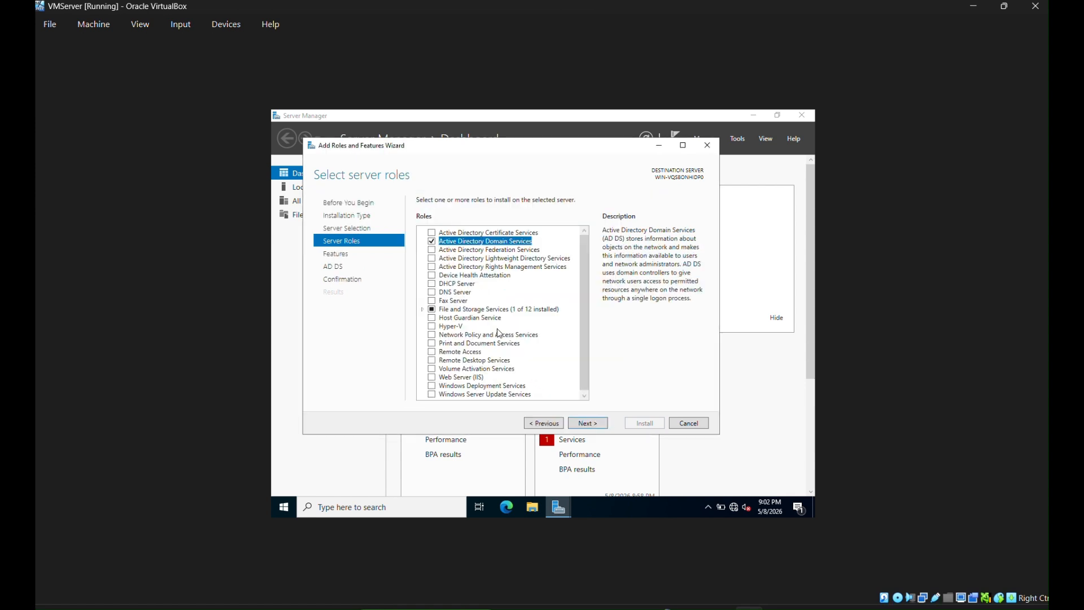
left_click(590, 424)
left_click(590, 424)
left_click(590, 424)
left_click(644, 423)
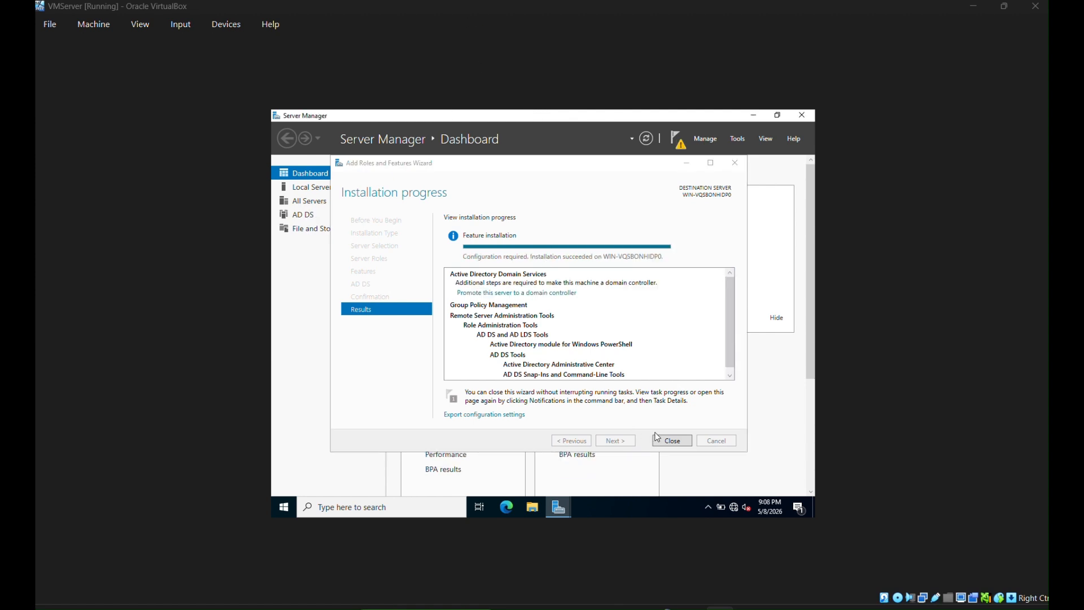
left_click(646, 436)
left_click(677, 137)
left_click(590, 206)
left_click(475, 297)
left_click(599, 330)
type("S1122")
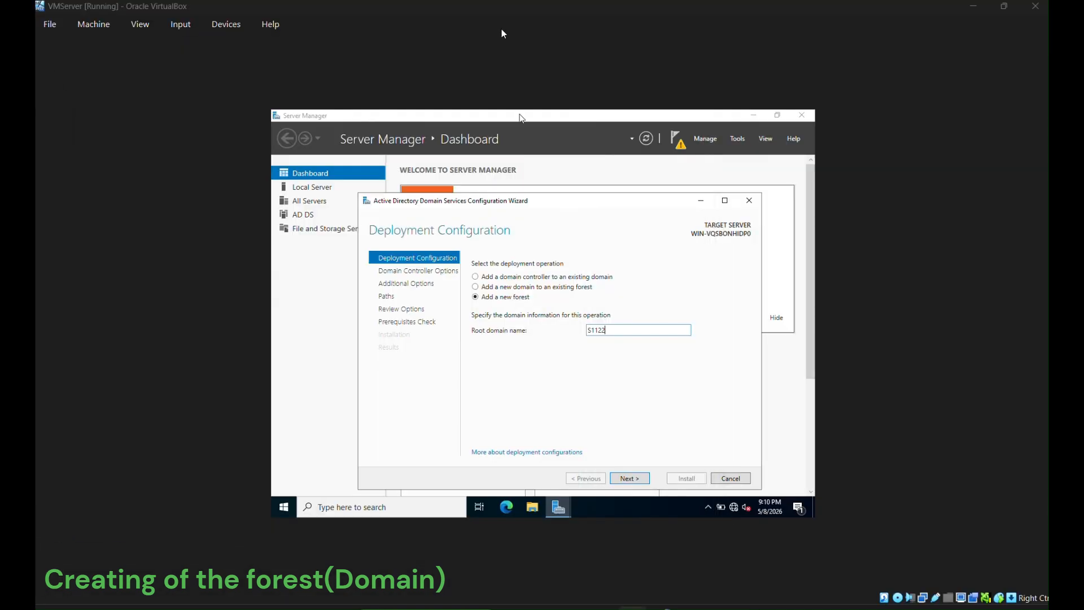
left_click(612, 329)
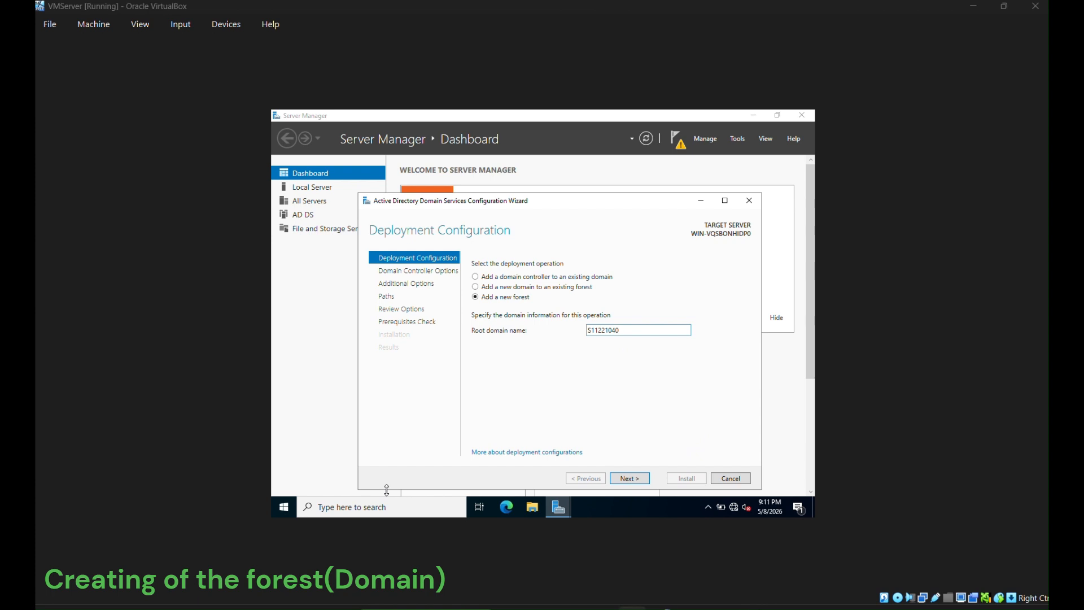
type(".COM")
left_click(641, 480)
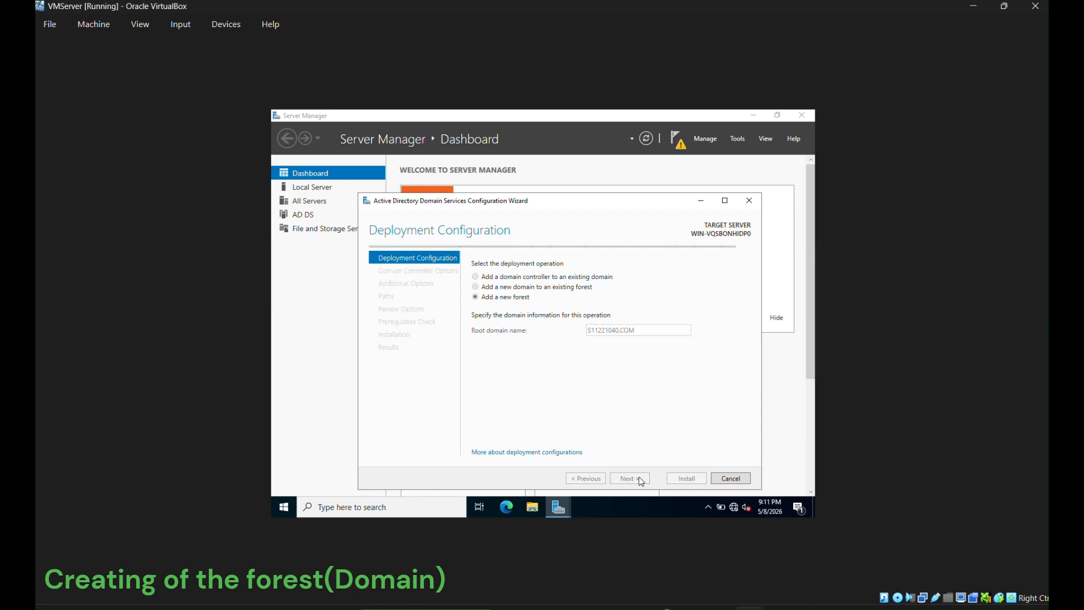
- Set and confirm the Directory Services Restore Mode password
type("••")
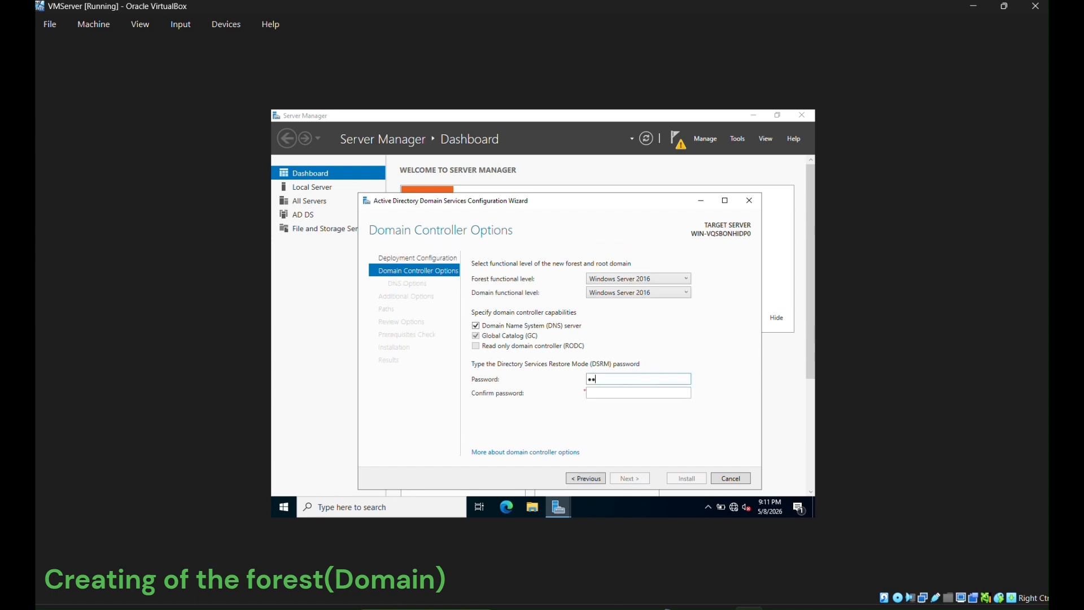
key("BackSpace")
key("BackSpace")
key("Caps_Lock")
key("Caps_Lock")
type("••••••••••")
key("Tab")
type("••••••••••")
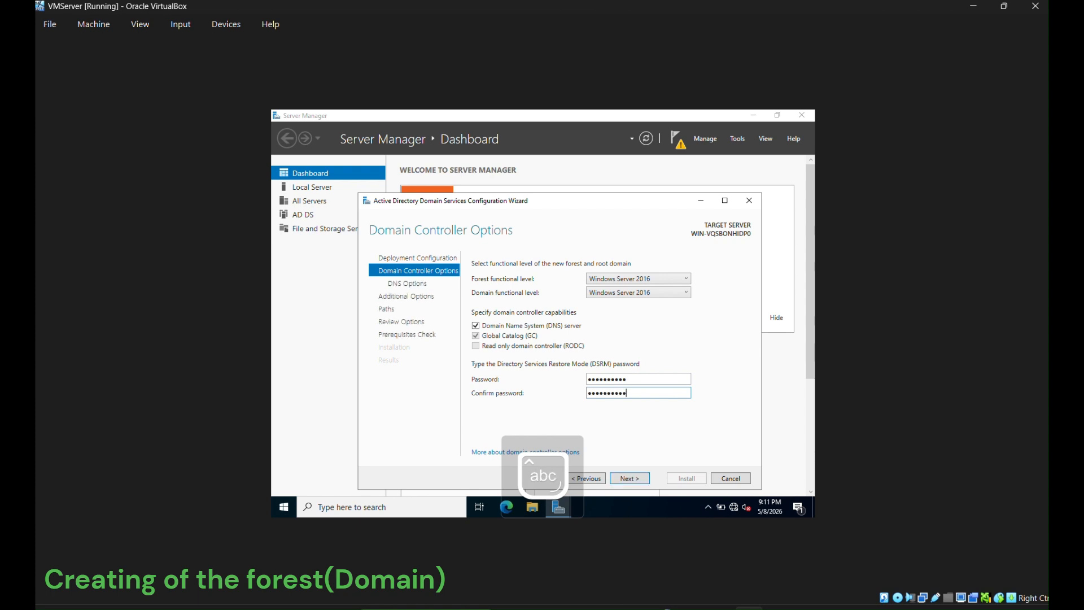
left_click(631, 483)
- Accept DNS options, NetBIOS name S11221040 and default paths through to the prerequisites check
left_click(631, 479)
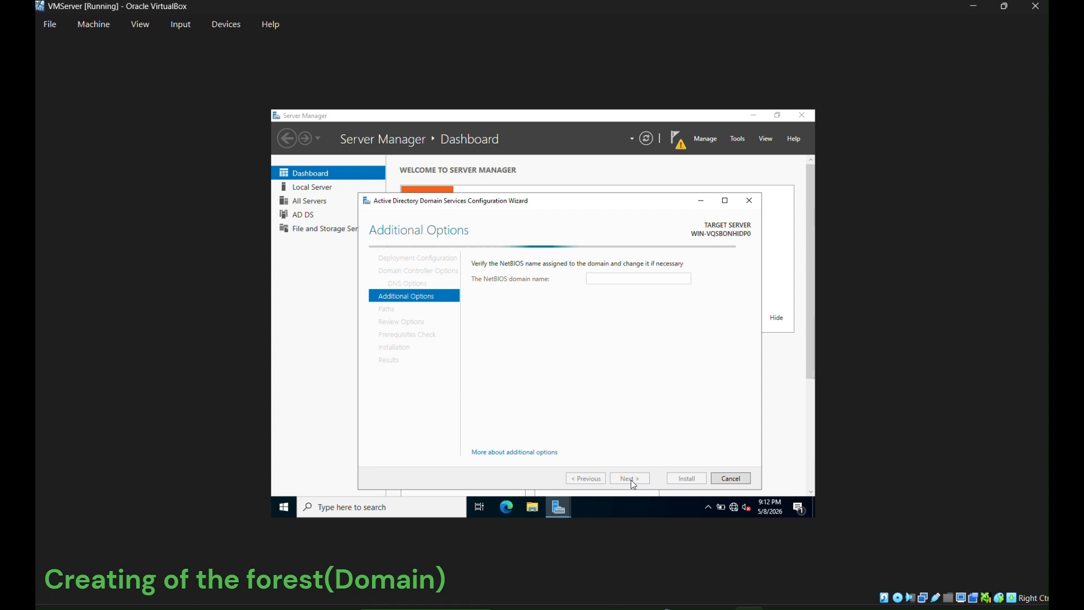
left_click(630, 480)
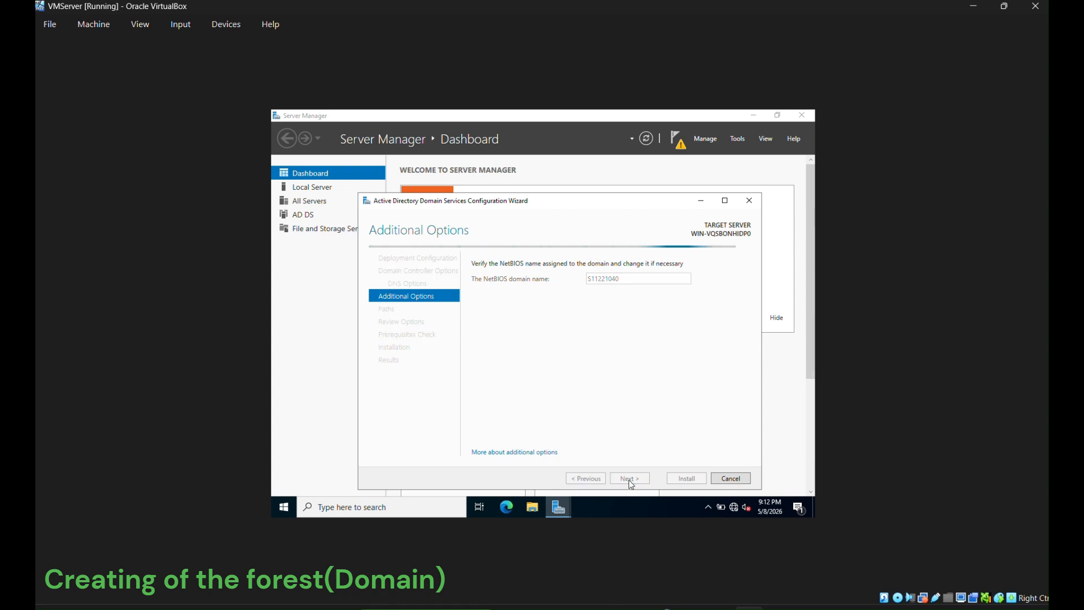
left_click(629, 480)
left_click(630, 480)
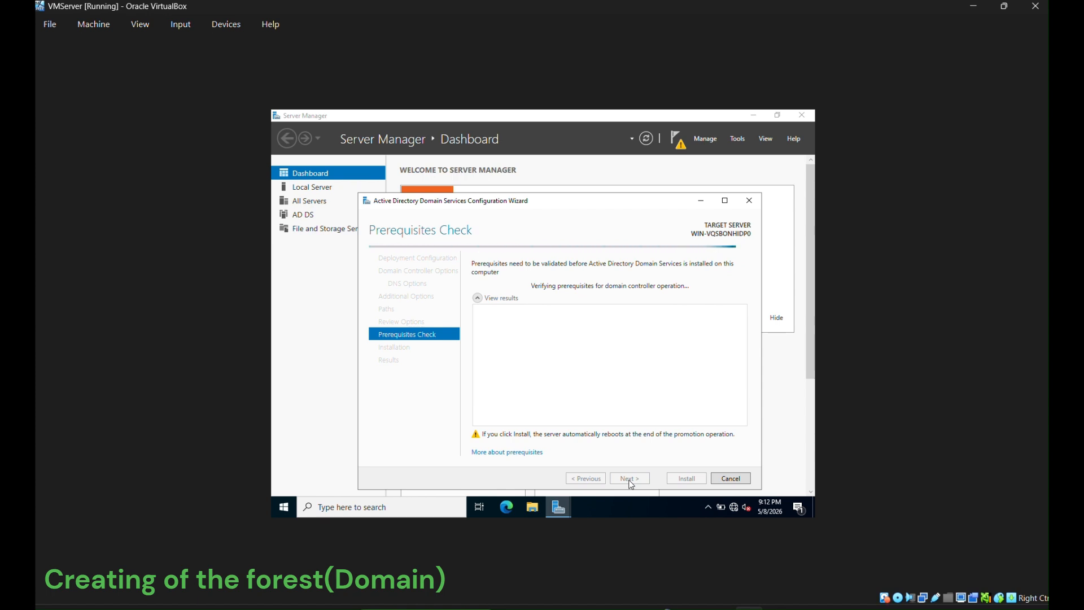
- Start the domain controller installation and check its progress details
scroll(590, 424, "down", 3)
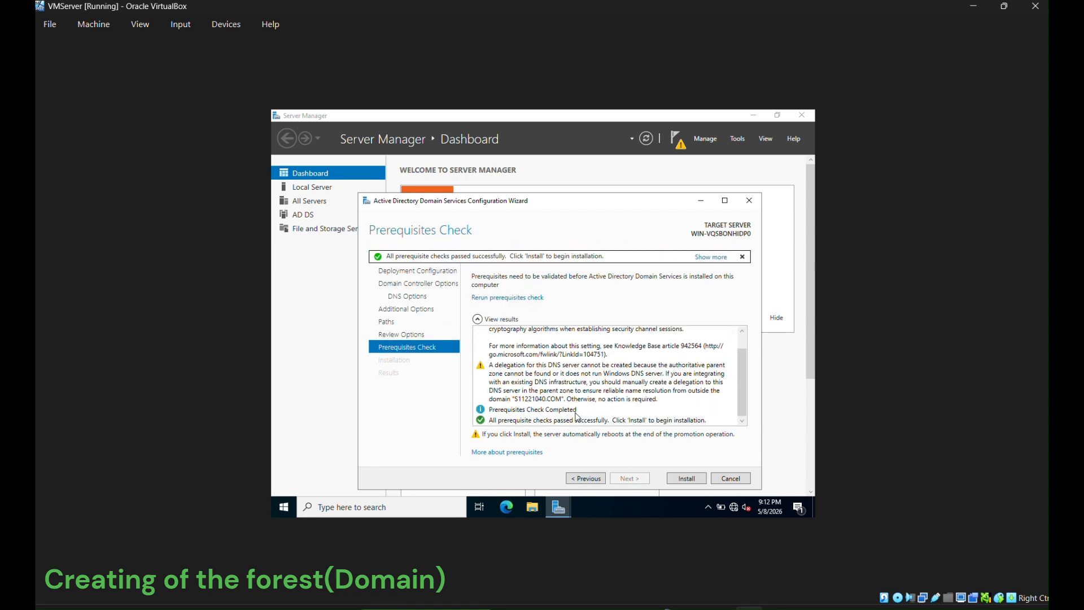
left_click(686, 478)
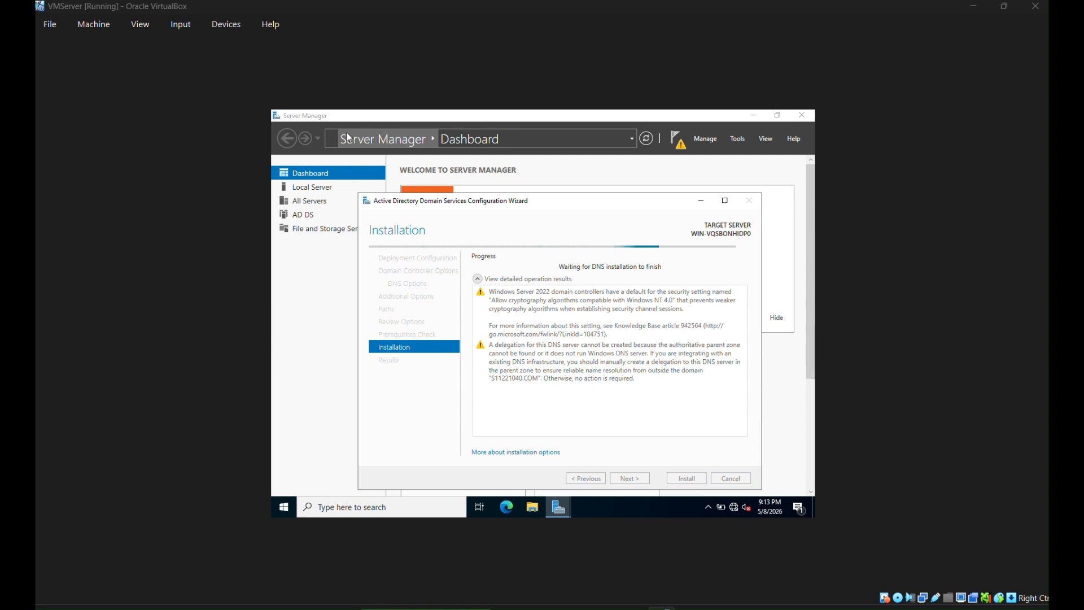
left_click(701, 201)
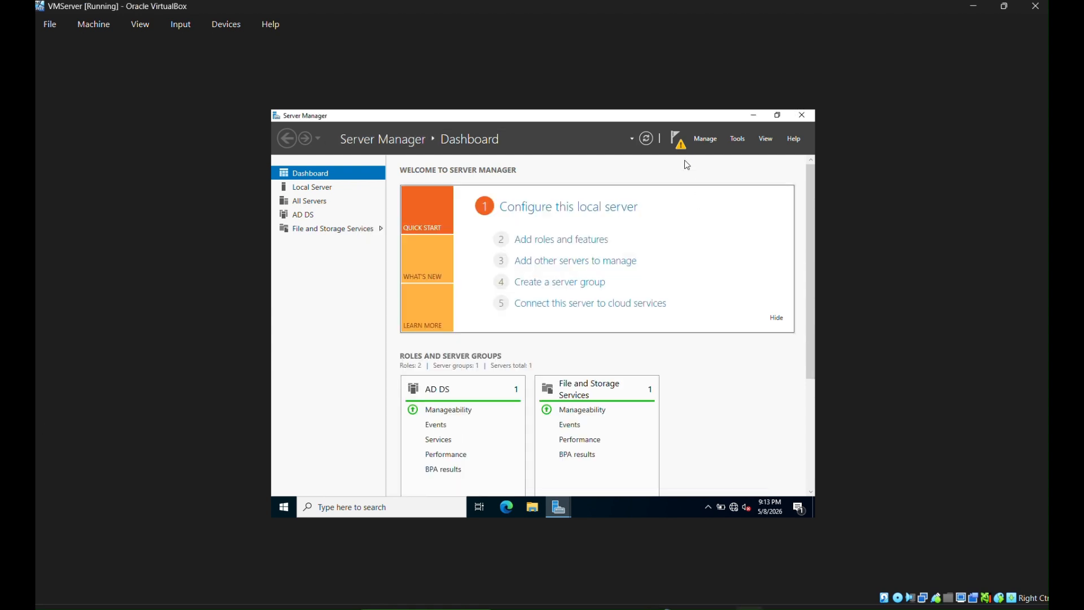
left_click(679, 139)
left_click(555, 262)
left_click(630, 411)
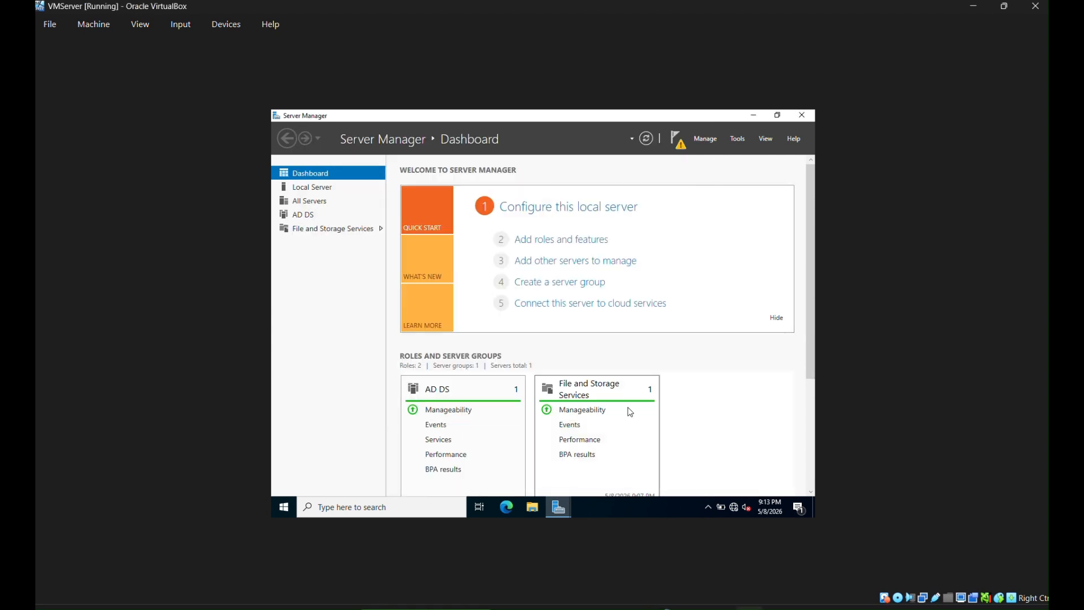
- Dismiss the sign-out notice and close the completed configuration wizard
left_click(677, 139)
left_click(558, 507)
left_click(584, 449)
left_click(558, 507)
left_click(607, 451)
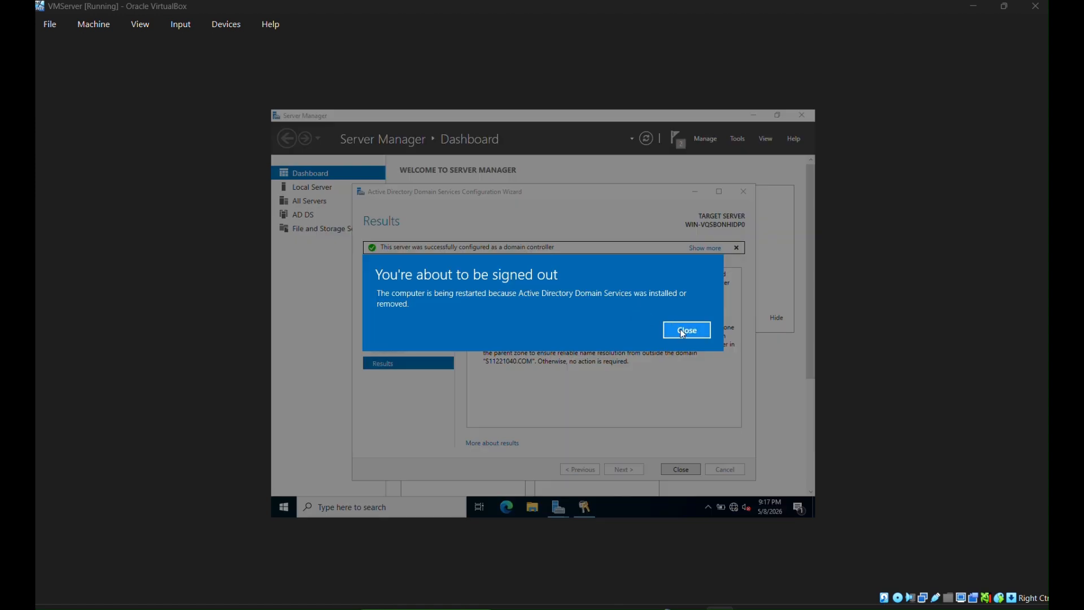
left_click(684, 331)
left_click(682, 470)
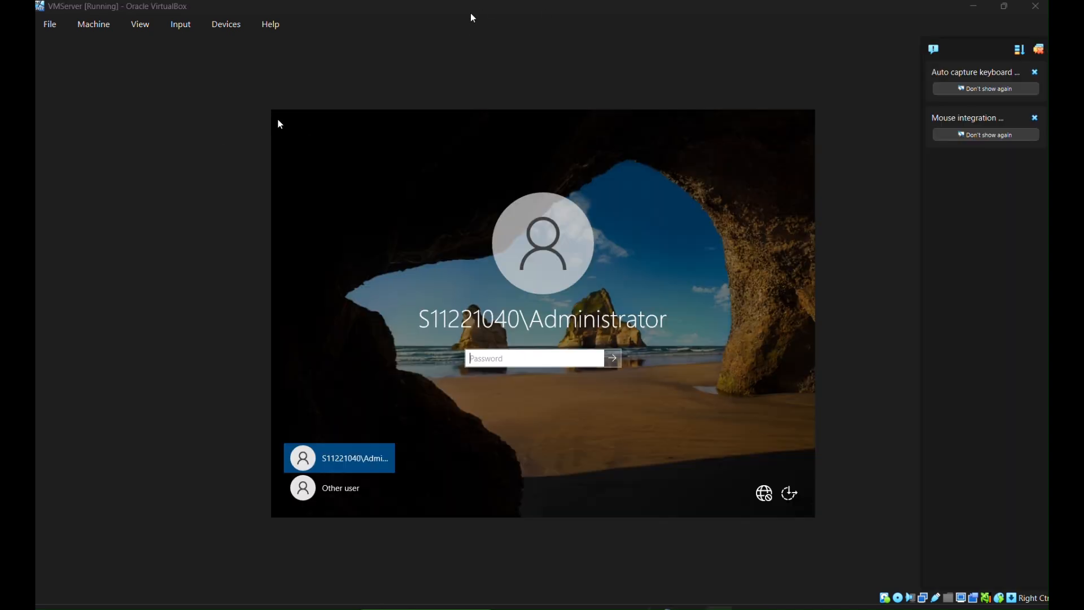
- Sign back in as the domain Administrator after the restart
key("ctrl+v")
left_click(612, 358)
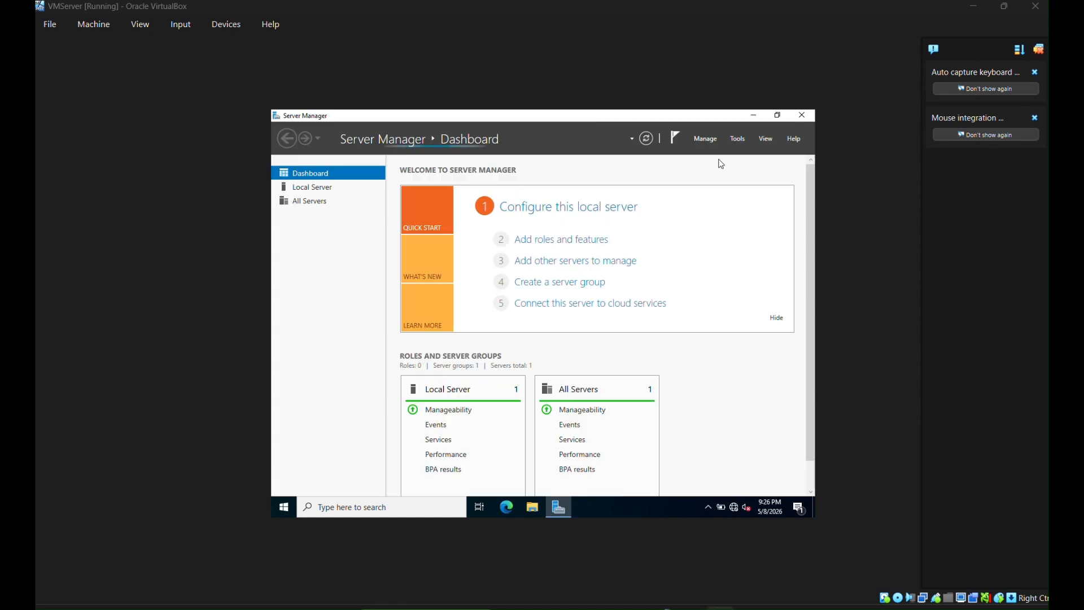
- In Active Directory Users and Computers, create the StudentOU organizational unit under the domain
left_click(738, 138)
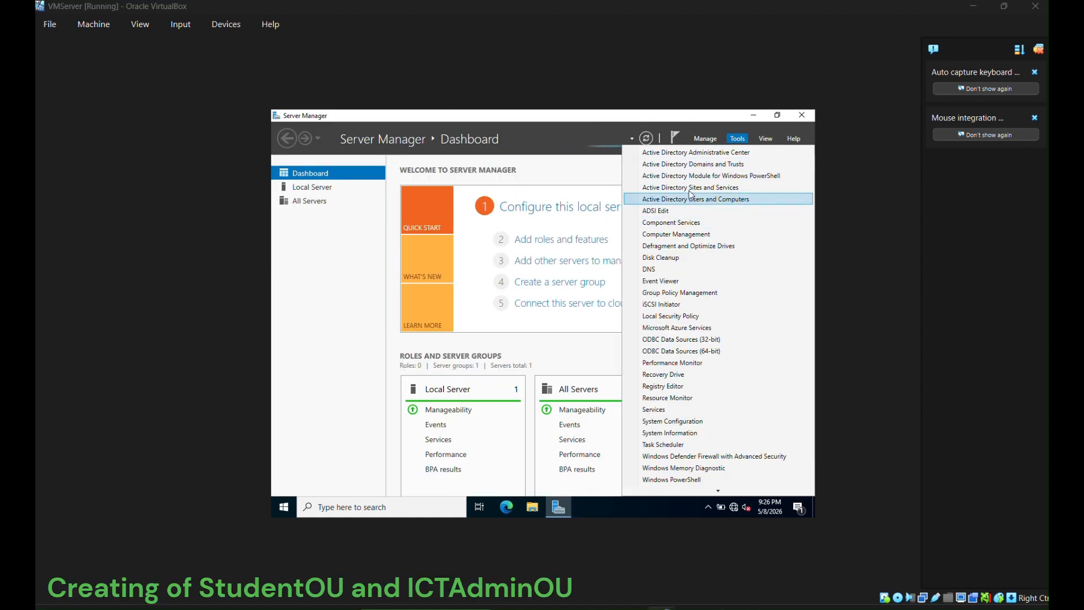
left_click(706, 200)
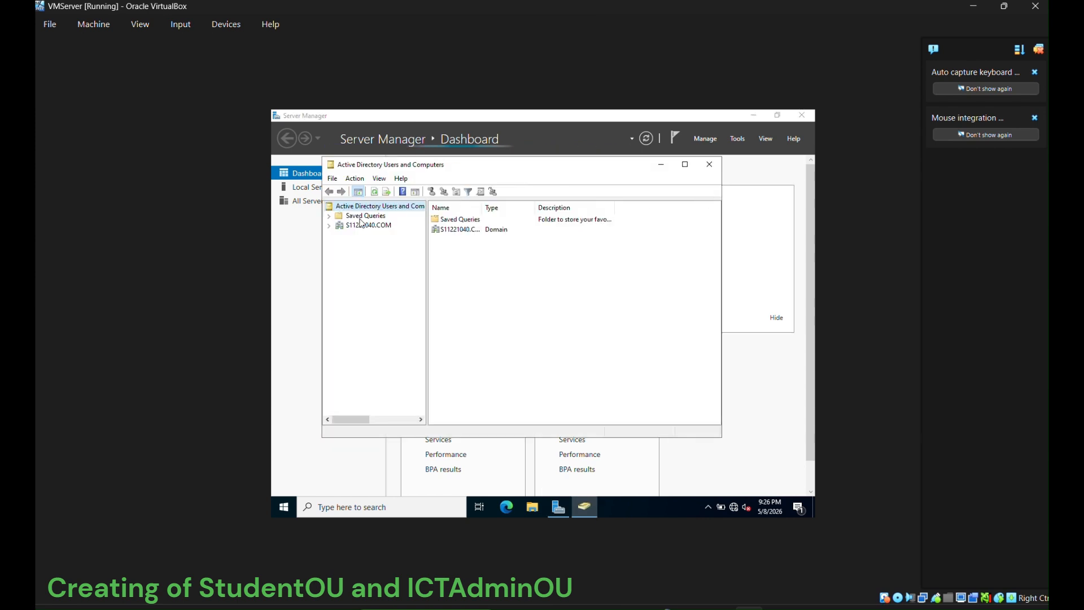
left_click(355, 224)
right_click(355, 224)
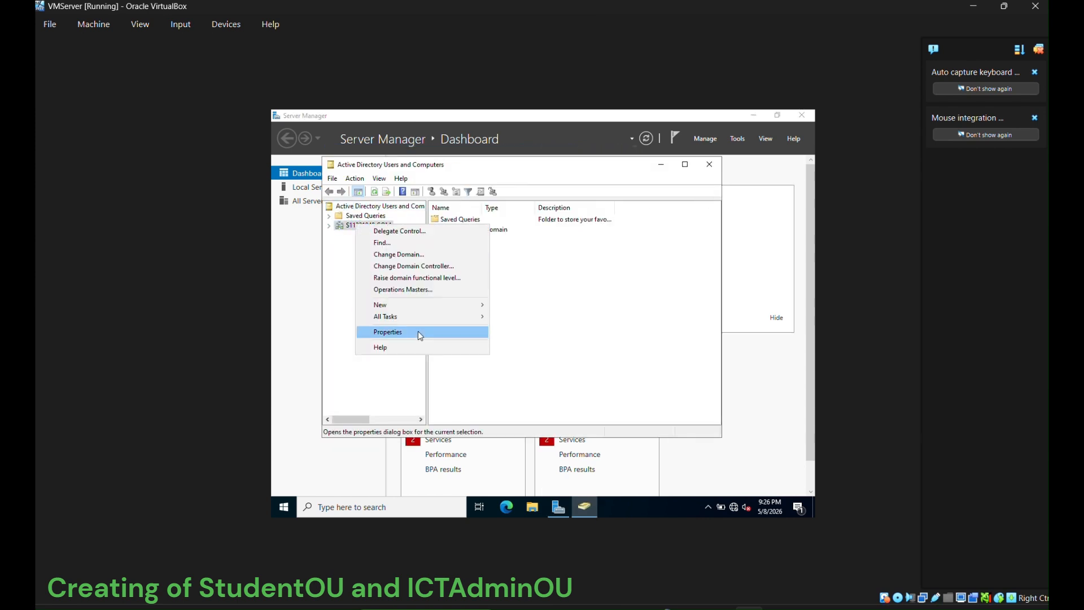
mouse_move(395, 300)
left_click(526, 387)
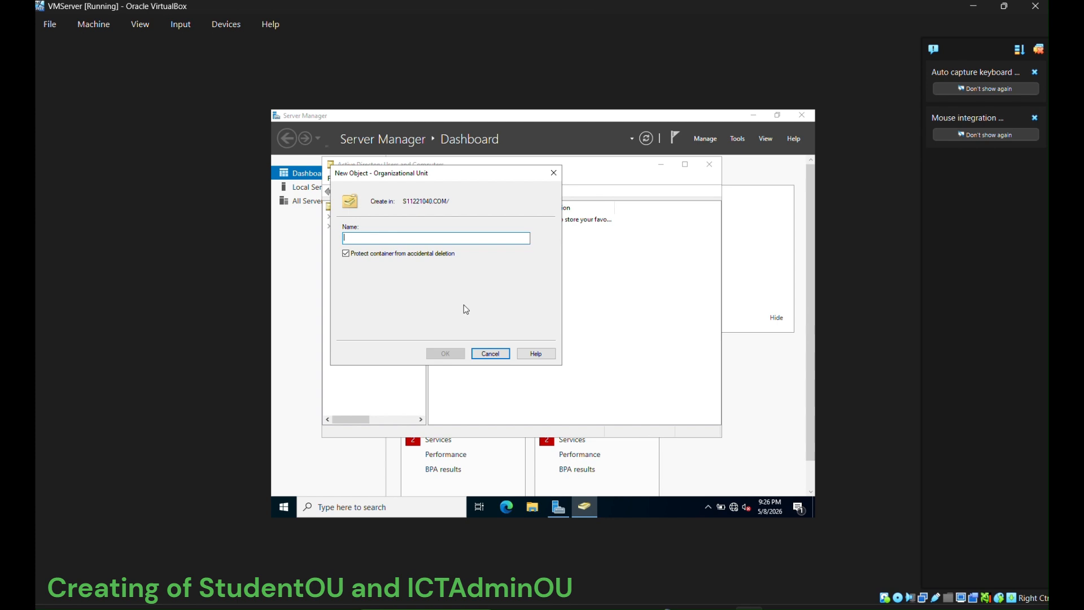
type("StudentOU")
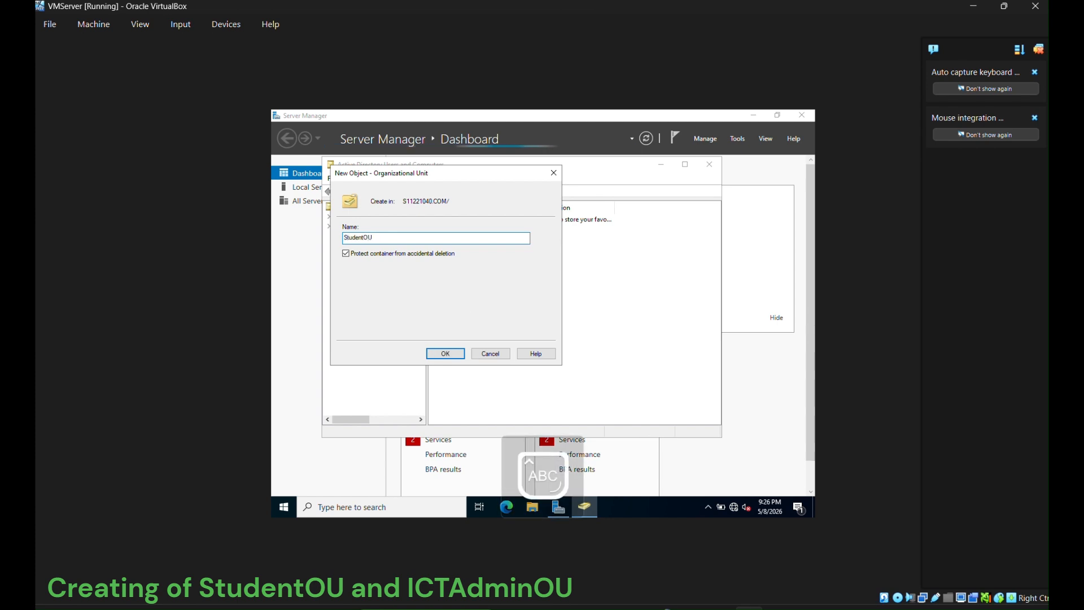
left_click(445, 353)
- Create the ICTAdminOU organizational unit under the domain
right_click(360, 227)
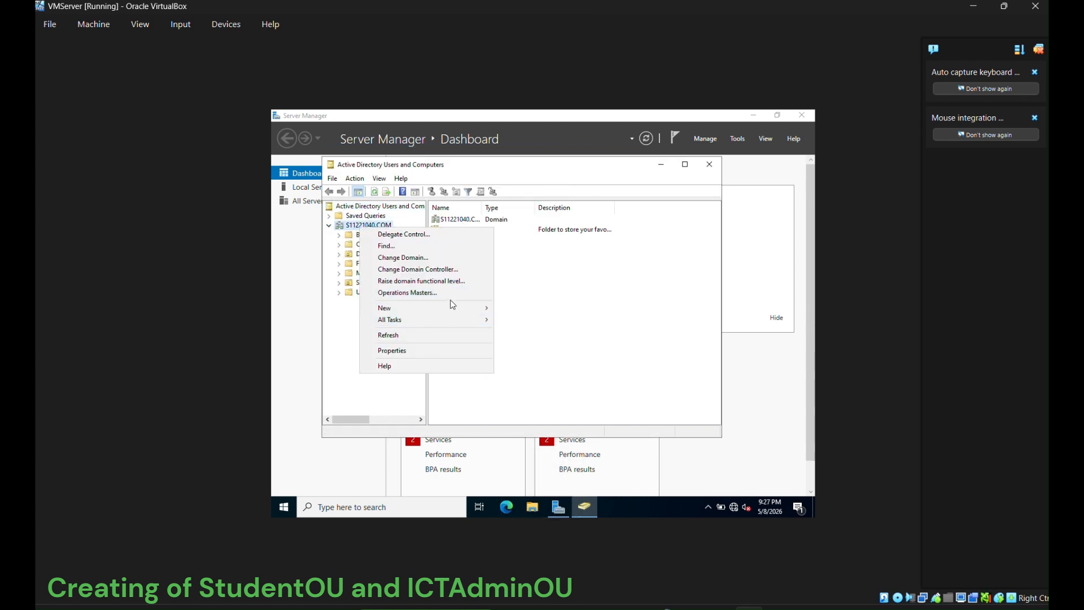
mouse_move(388, 305)
left_click(528, 395)
type("ICTAdminOU")
left_click(445, 353)
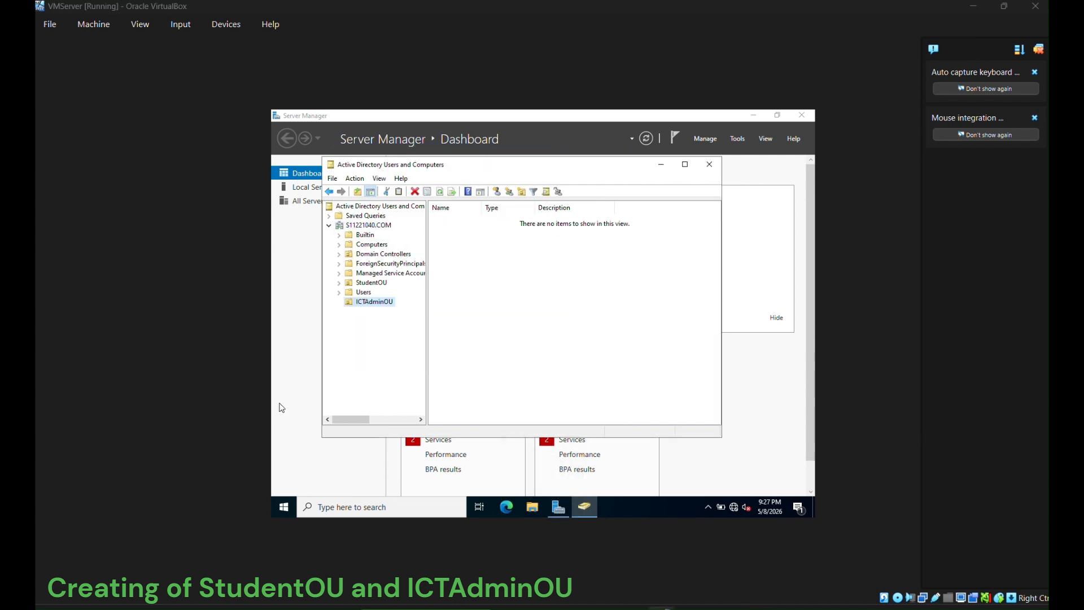
- Start a new user in StudentOU, entering the user's first name, initials, last name and logon name student
right_click(364, 283)
mouse_move(442, 332)
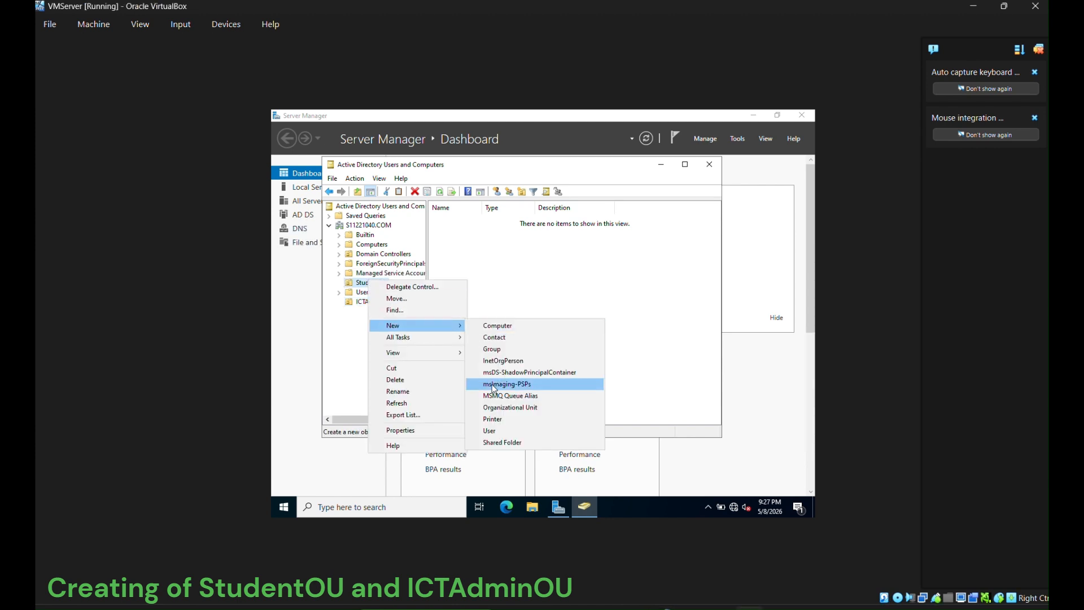
left_click(564, 431)
key("Caps_Lock")
key("Tab")
key("Tab")
key("Caps_Lock")
key("Tab")
type("student")
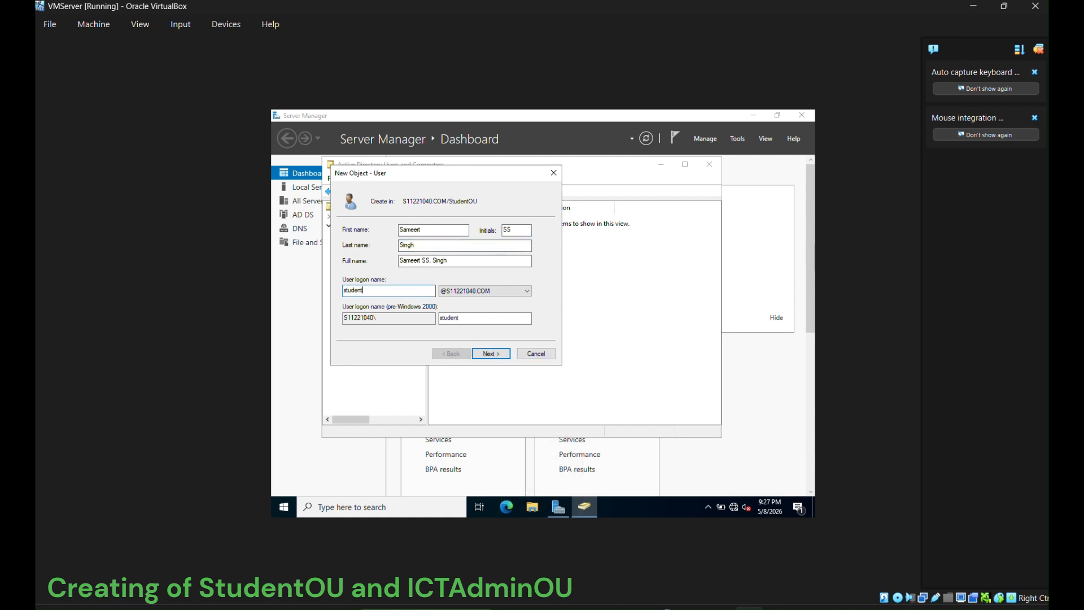
- Set the student's password to never expire with no change required at next logon, then finish
left_click(490, 353)
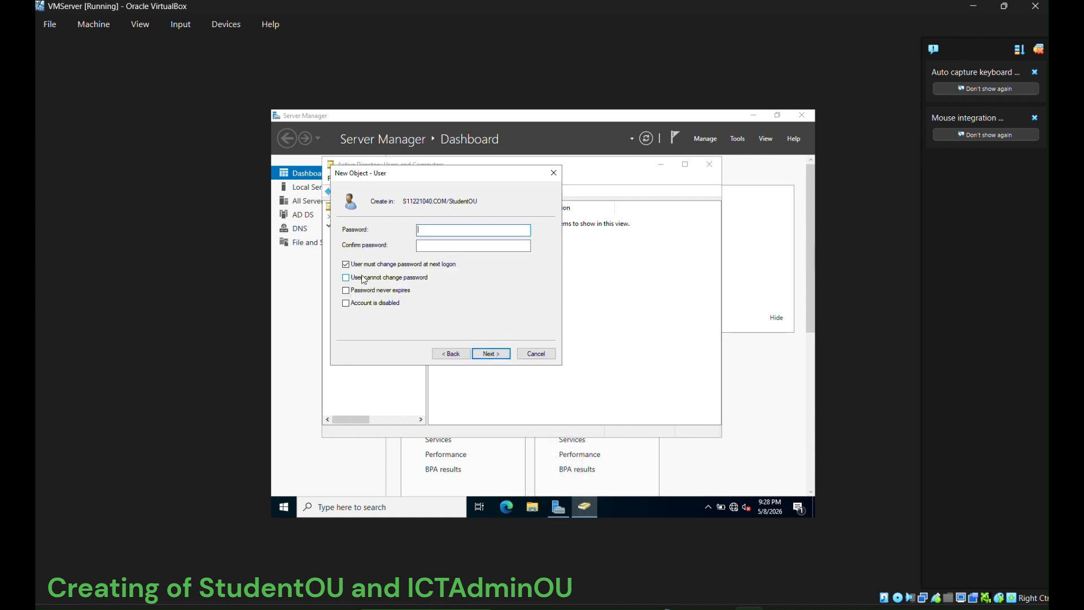
left_click(346, 291)
key("Return")
left_click(429, 228)
key("Caps_Lock")
type("••••••")
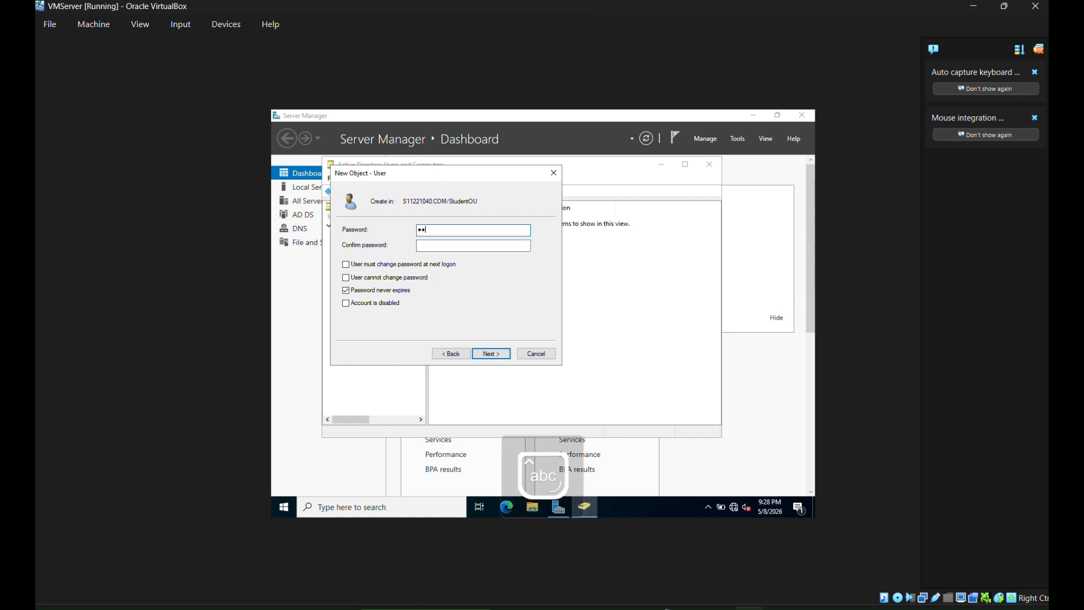
left_click(448, 242)
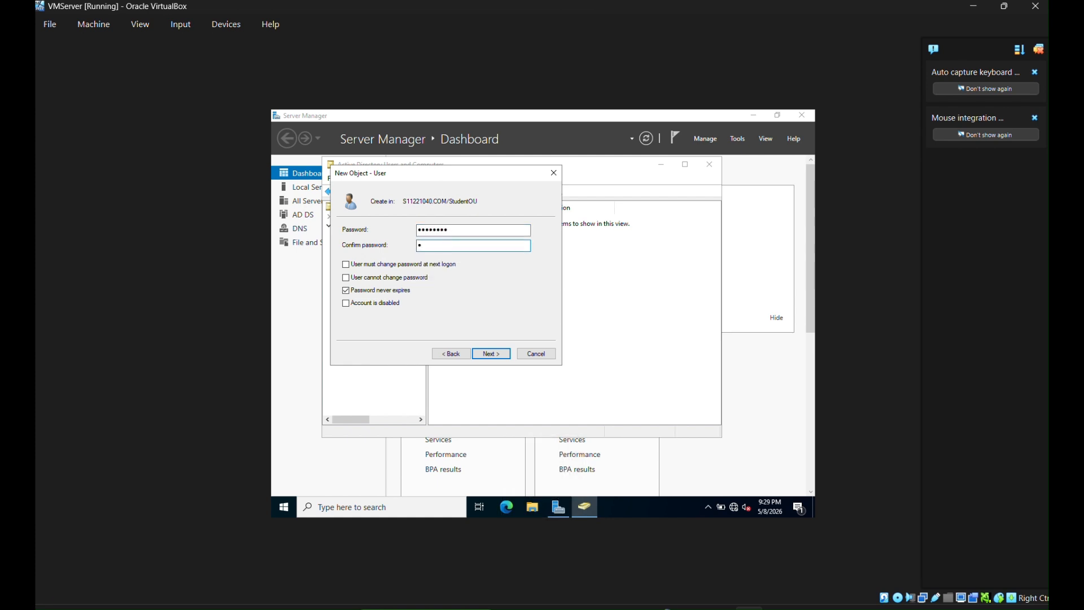
left_click(486, 354)
left_click(480, 355)
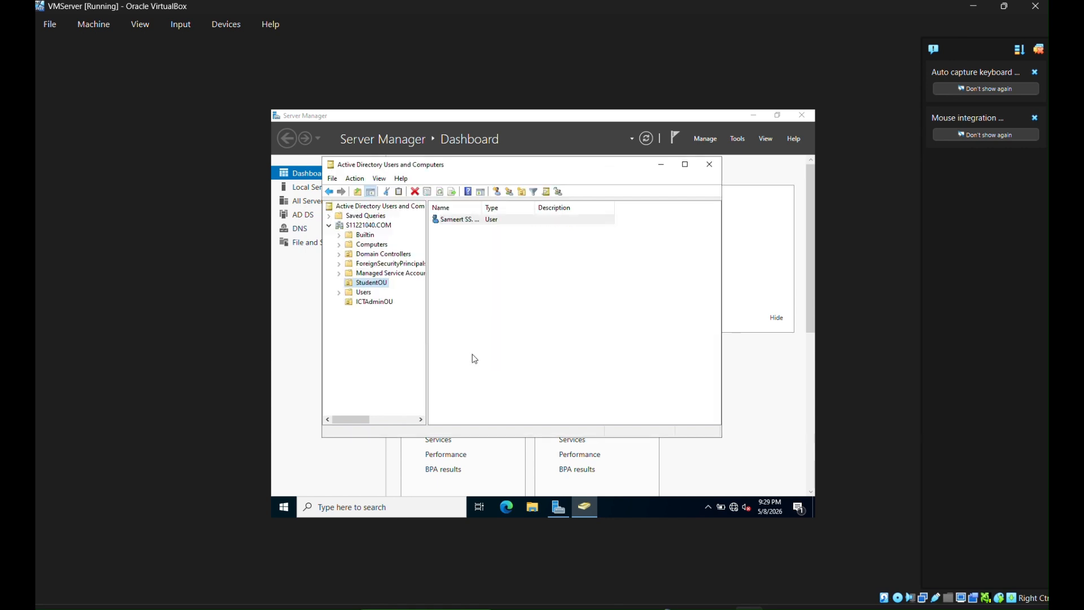
- Start a new user in ICTAdminOU, entering the admin's first name, initials, last name and logon name
right_click(388, 301)
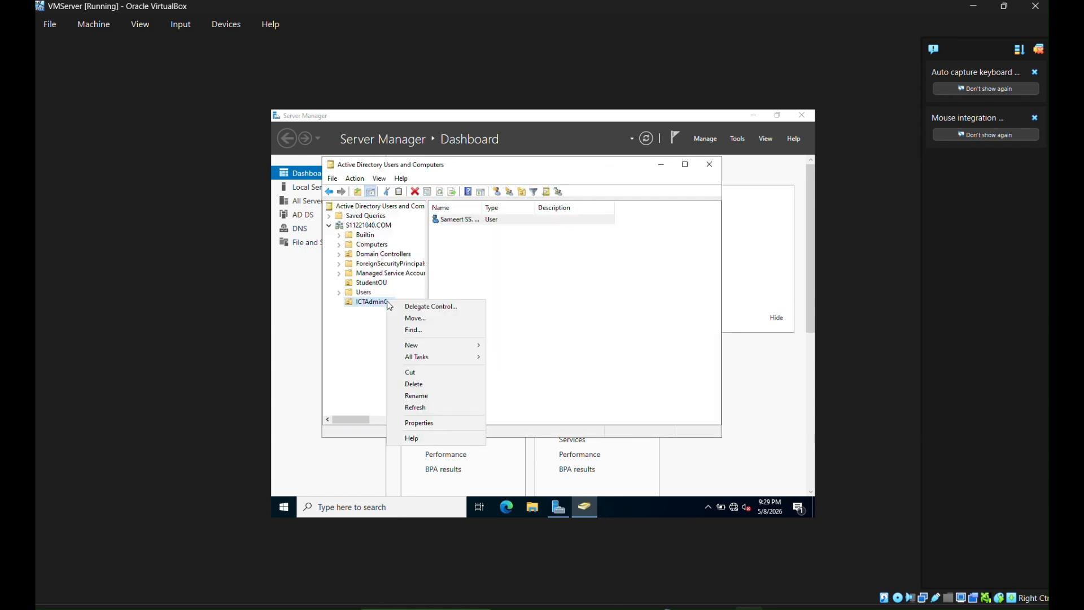
mouse_move(446, 345)
left_click(508, 450)
key("Tab")
key("Tab")
left_click(428, 290)
type("pranavd")
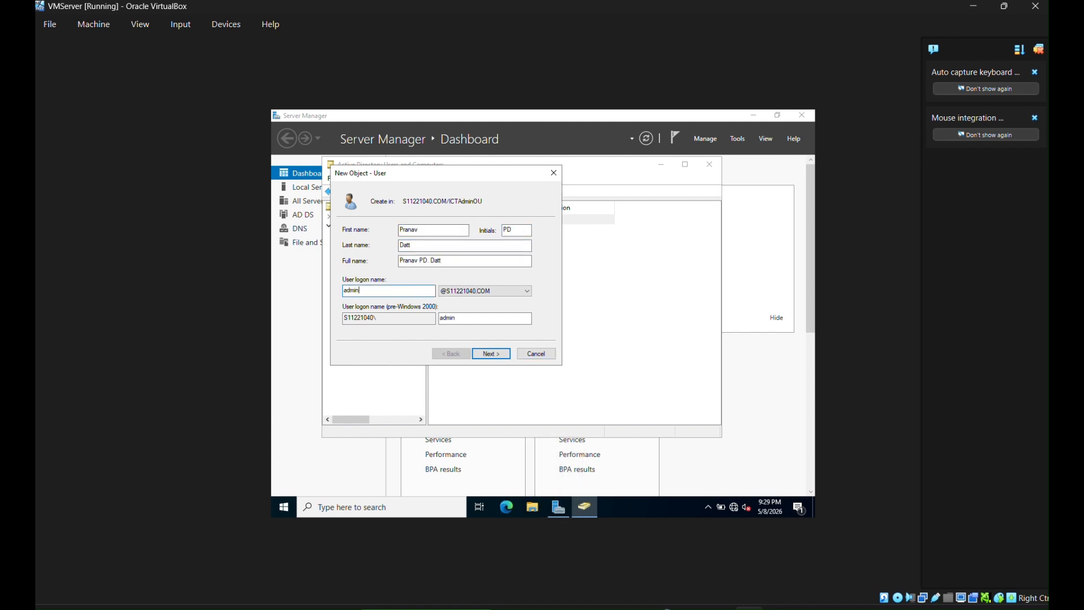
- Give the admin a password that never expires and needs no change at next logon, then finish
left_click(479, 353)
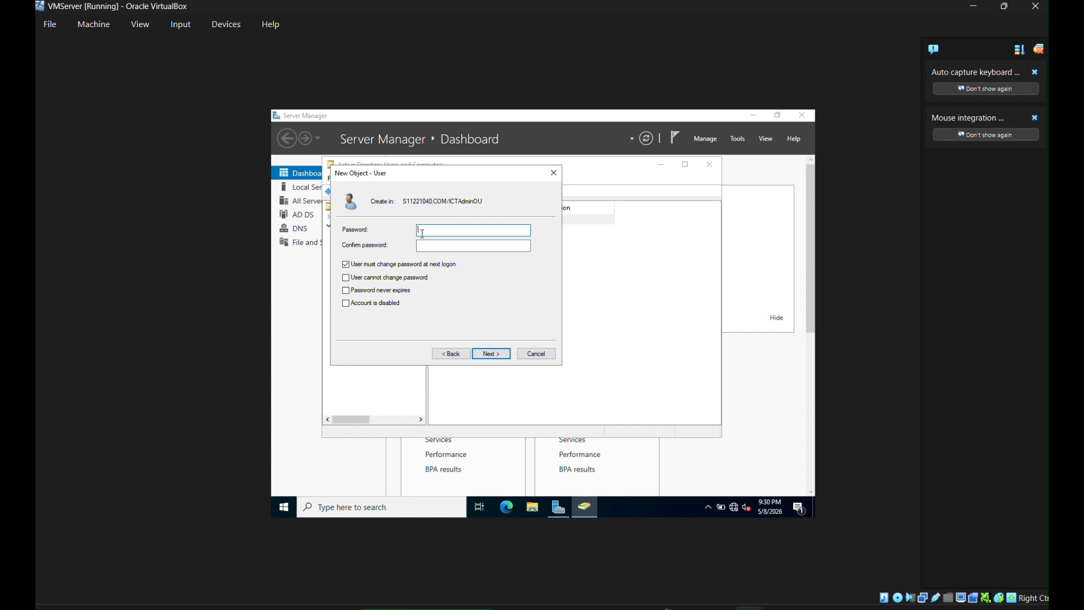
type("P••")
left_click(346, 264)
left_click(345, 290)
left_click(423, 246)
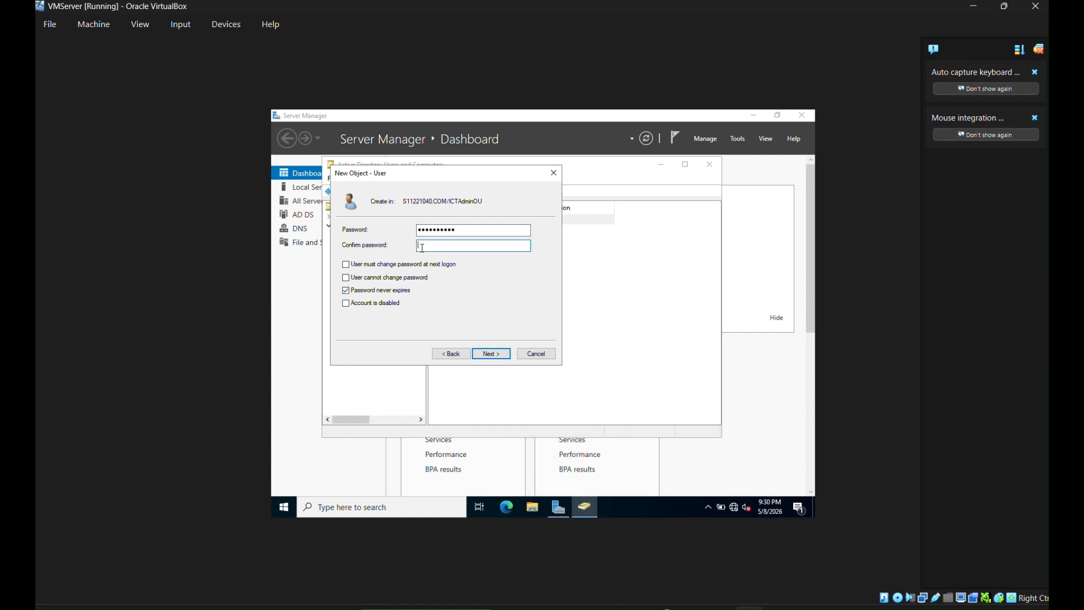
type("P••")
key("Return")
key("Return")
left_click(373, 304)
- Bring up the context menus of ICTAdminOU and StudentOU again
right_click(364, 304)
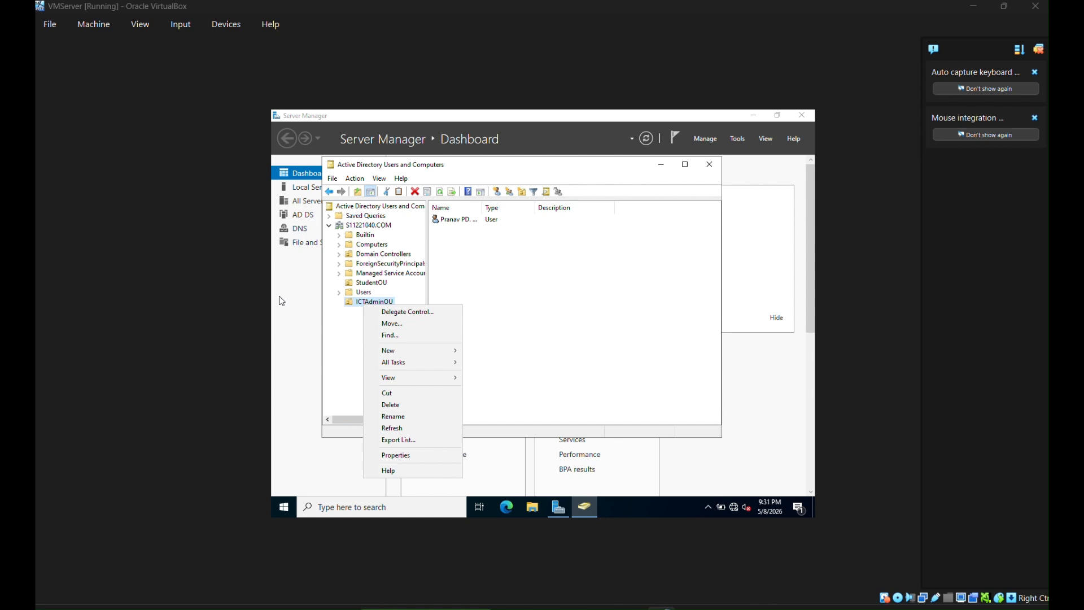
right_click(366, 286)
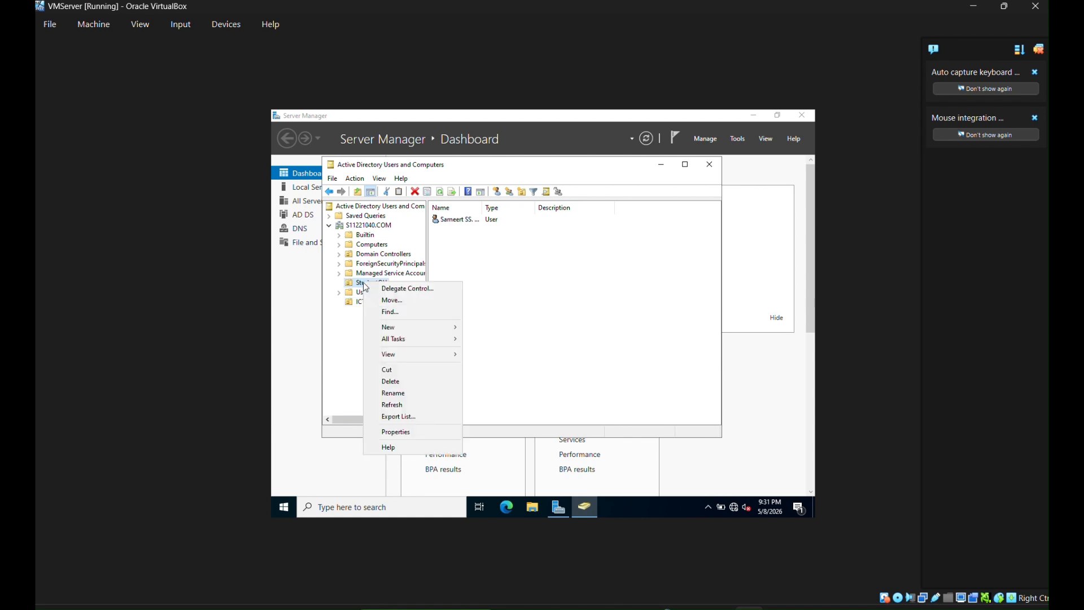
right_click(357, 283)
right_click(357, 283)
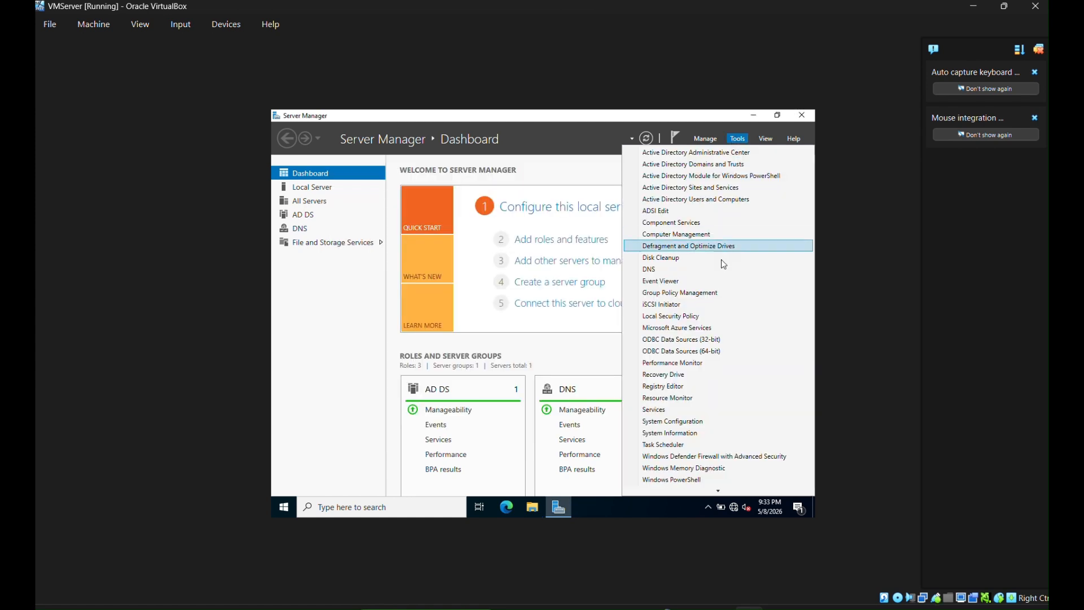
- Open Group Policy Management and expand the forest and domain down to StudentOU
left_click(677, 295)
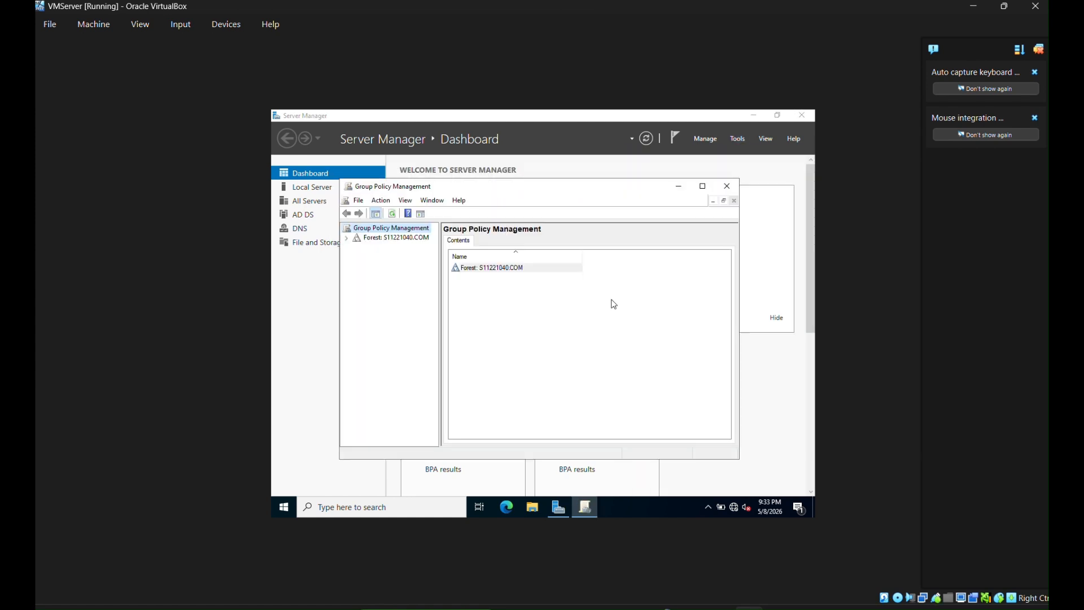
left_click(346, 238)
left_click(356, 247)
left_click(367, 257)
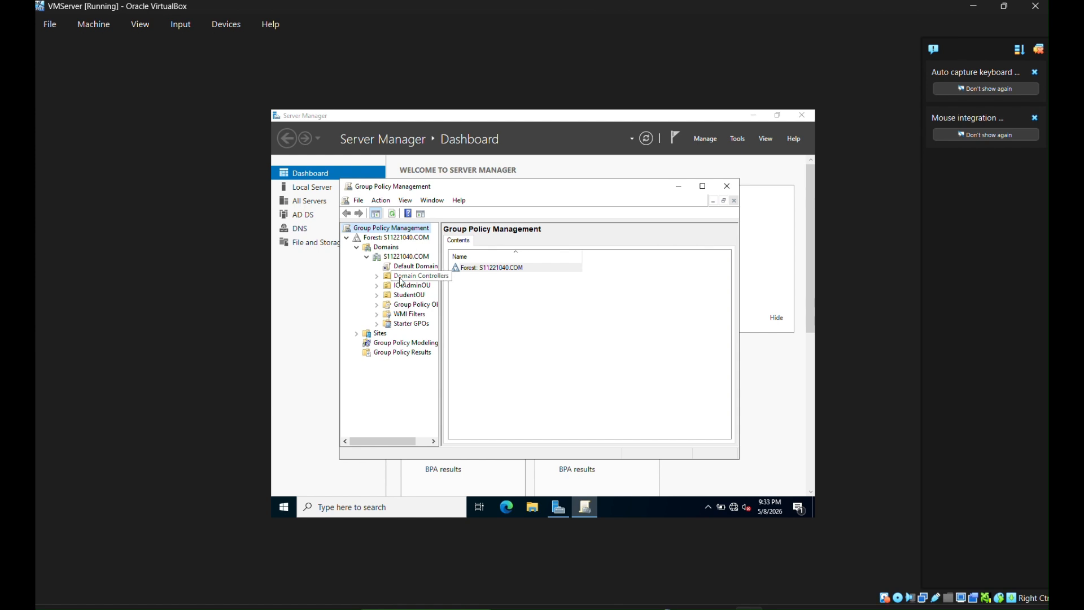
left_click(404, 295)
- Create a GPO named StudentPolicy linked to StudentOU and open it for editing
right_click(411, 298)
left_click(448, 310)
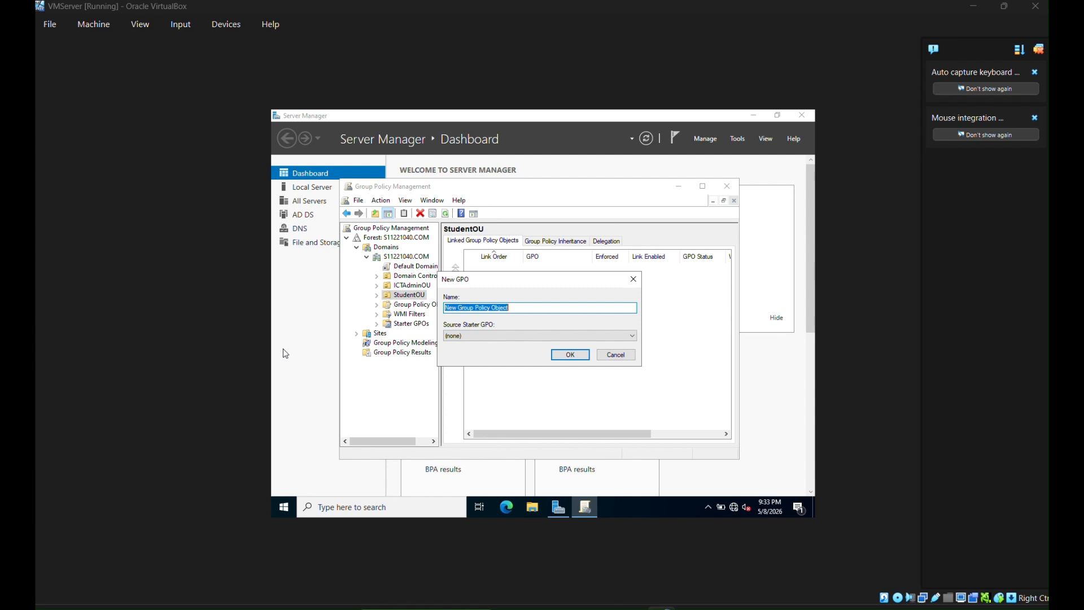
left_click(511, 308)
key("BackSpace")
key("BackSpace")
key("BackSpace")
key("BackSpace")
key("BackSpace")
key("BackSpace")
key("BackSpace")
key("BackSpace")
key("BackSpace")
key("BackSpace")
key("BackSpace")
key("BackSpace")
key("BackSpace")
key("BackSpace")
key("BackSpace")
key("BackSpace")
key("BackSpace")
key("BackSpace")
key("BackSpace")
key("BackSpace")
type("St")
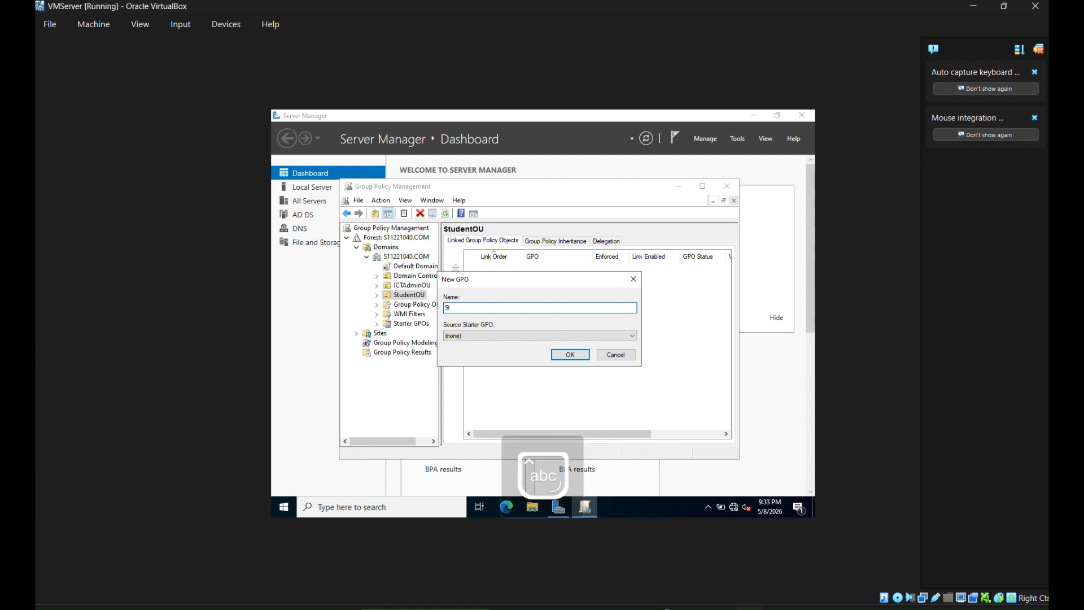
type("udentPolicy")
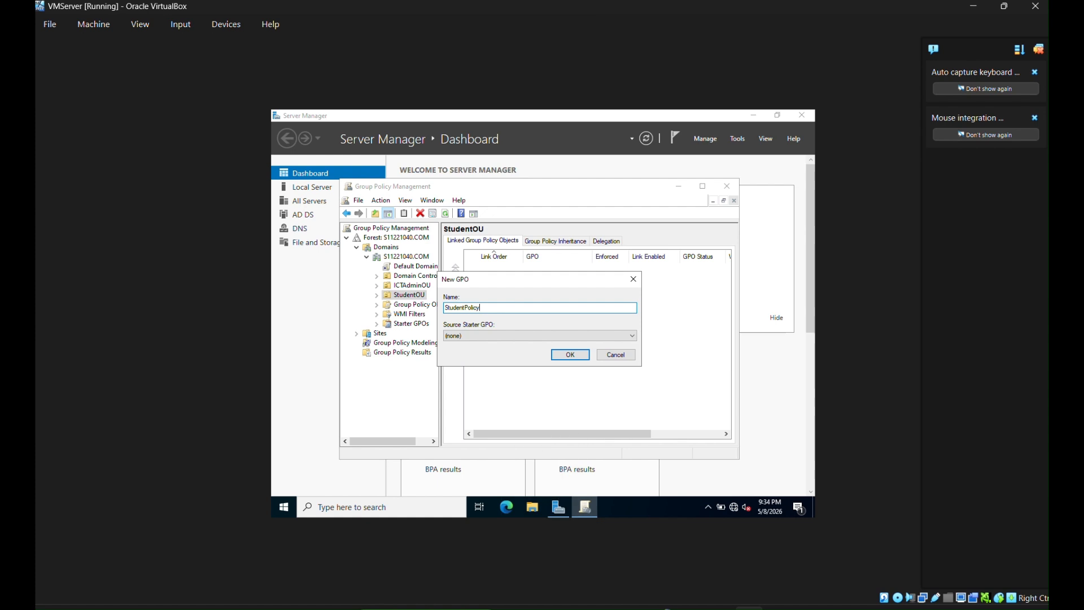
left_click(570, 354)
right_click(557, 272)
left_click(572, 277)
- Enable the Remove Recycle Bin icon policy under User Configuration > Administrative Templates > Desktop
left_click(337, 249)
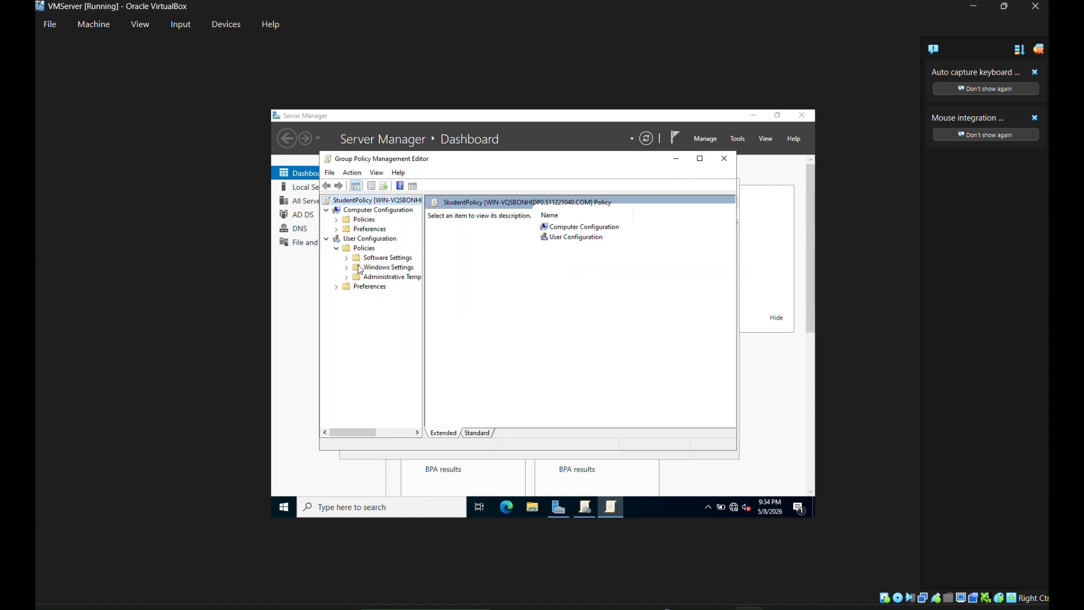
left_click(346, 277)
left_click(356, 296)
left_click(385, 296)
left_click(576, 349)
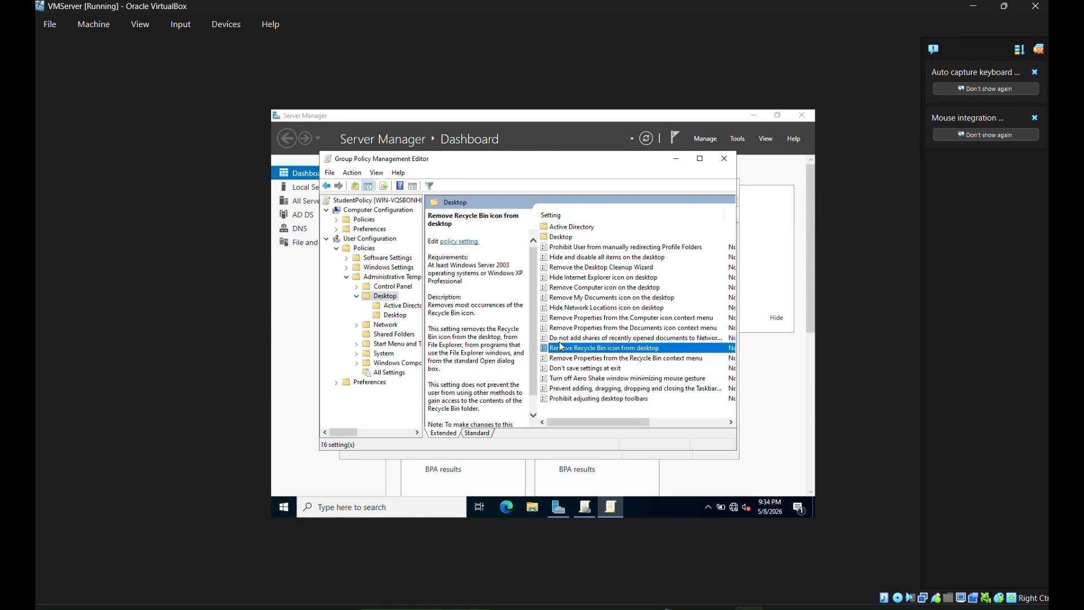
double_click(564, 347)
left_click(339, 220)
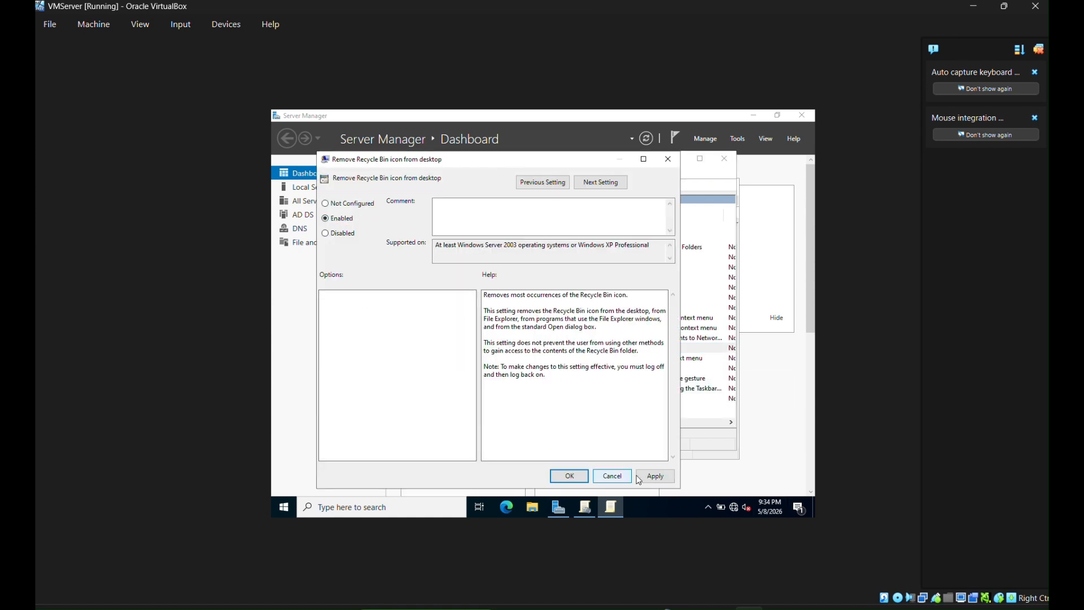
left_click(569, 476)
- Enable Prevent changing desktop background under Control Panel > Personalization
left_click(356, 286)
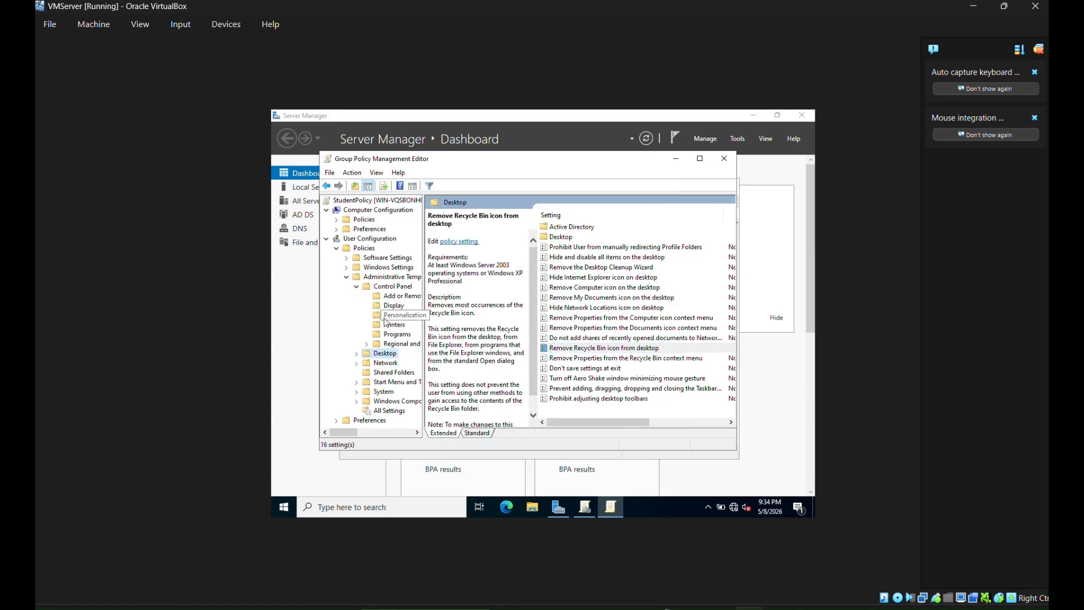
left_click(400, 315)
left_click(585, 288)
double_click(585, 288)
left_click(339, 228)
left_click(587, 489)
- Enable Prohibit access to Control Panel and confirm the Hide the Programs Control Panel policy
left_click(397, 334)
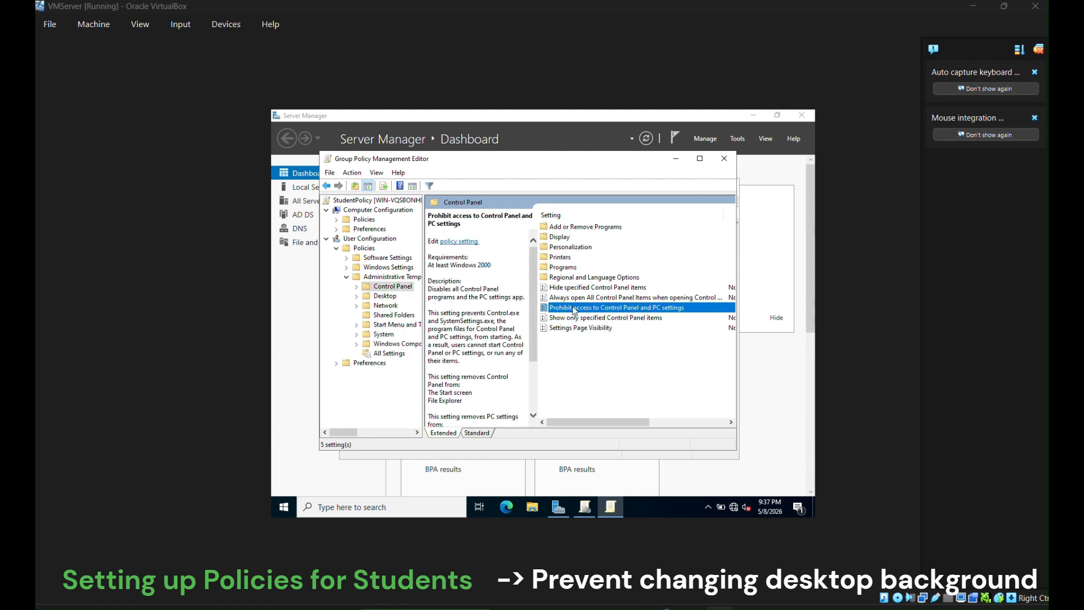
double_click(575, 310)
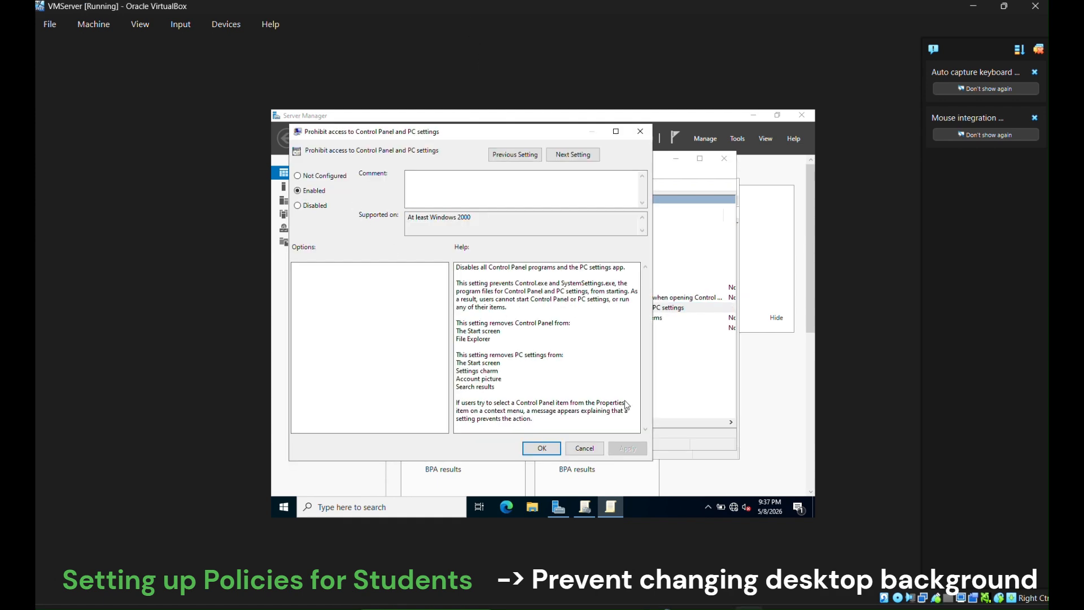
left_click(312, 191)
left_click(539, 448)
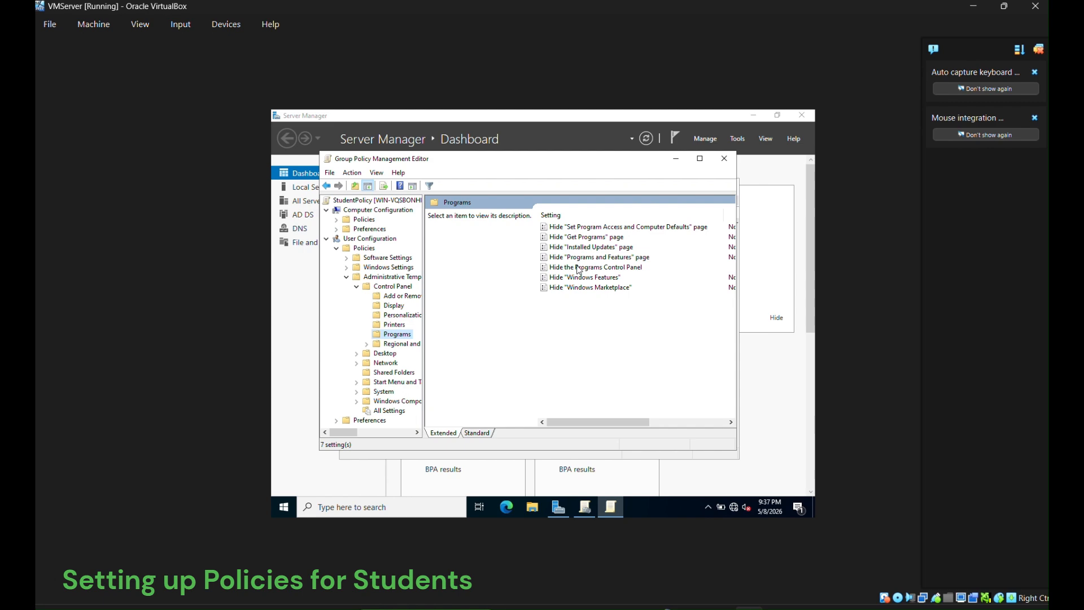
double_click(579, 267)
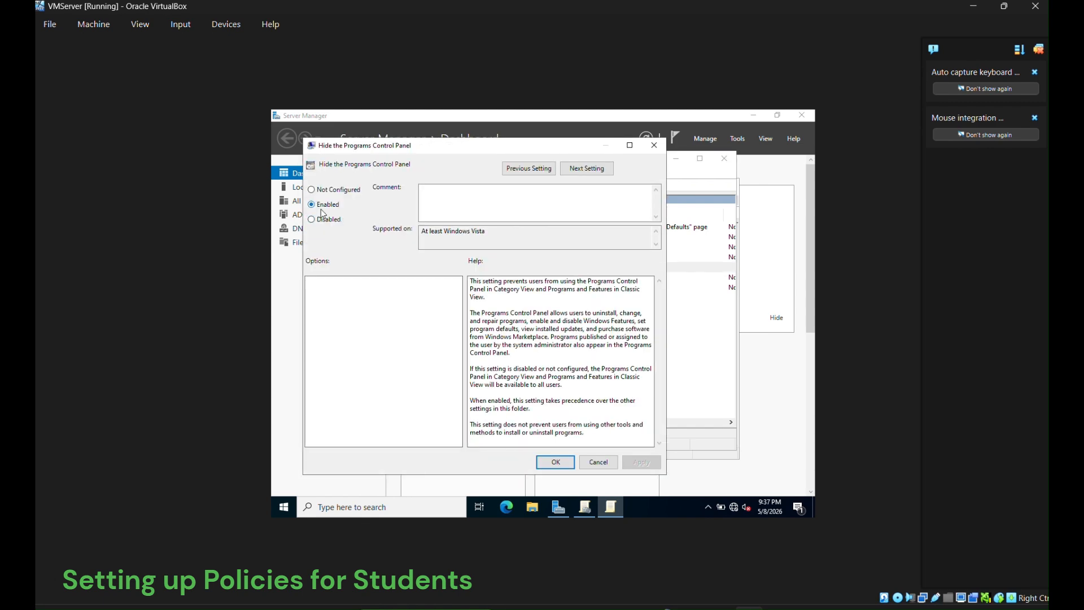
left_click(563, 472)
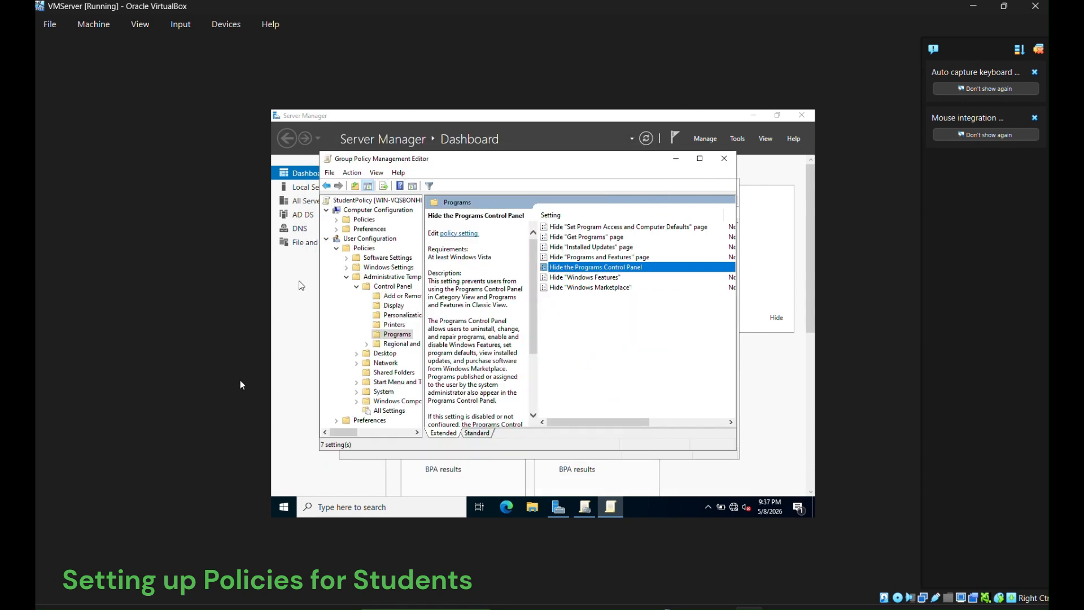
- Browse the Desktop policy folders and enable the Desktop Wallpaper policy
left_click(356, 287)
left_click(381, 297)
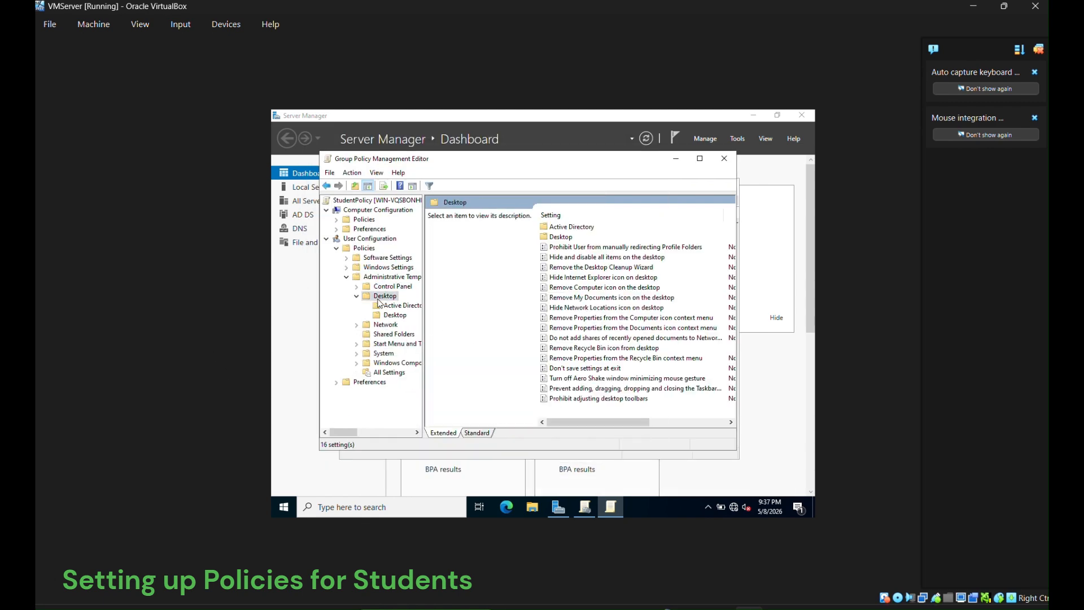
double_click(600, 349)
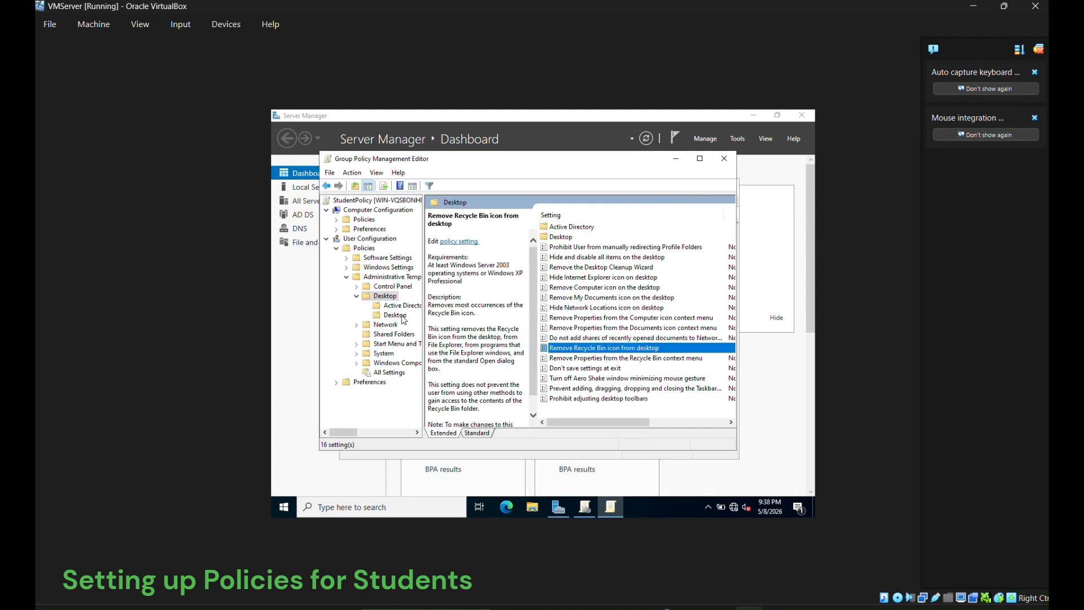
left_click(402, 317)
left_click(393, 296)
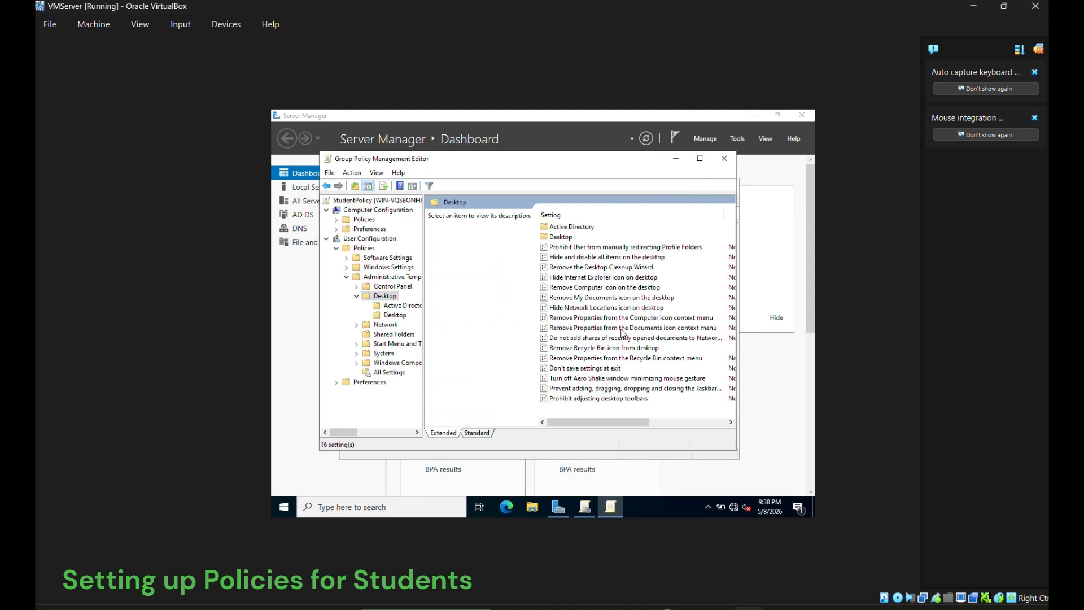
left_click(395, 315)
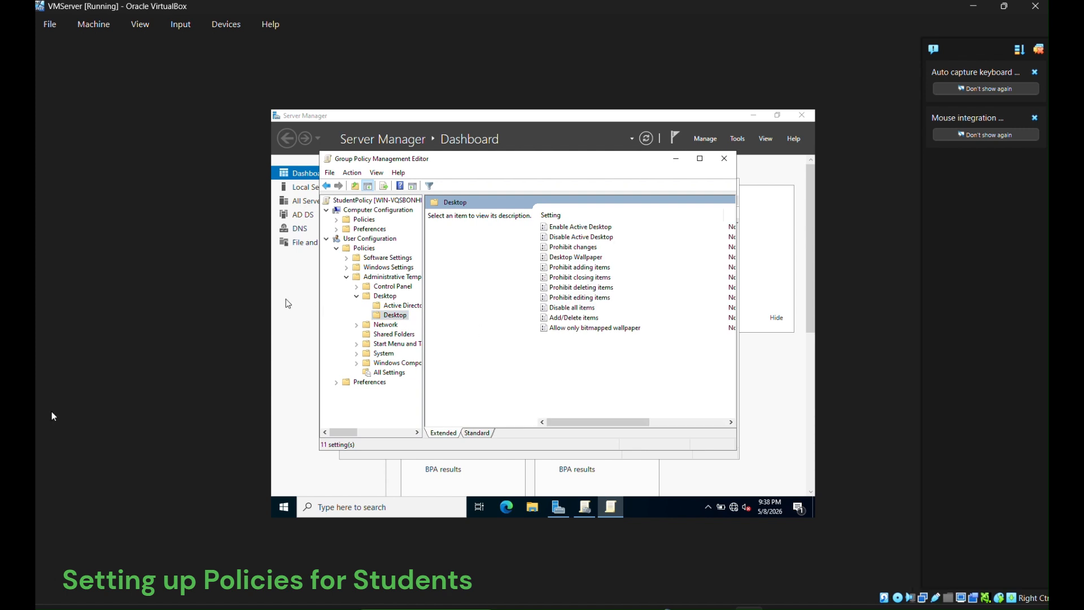
double_click(582, 257)
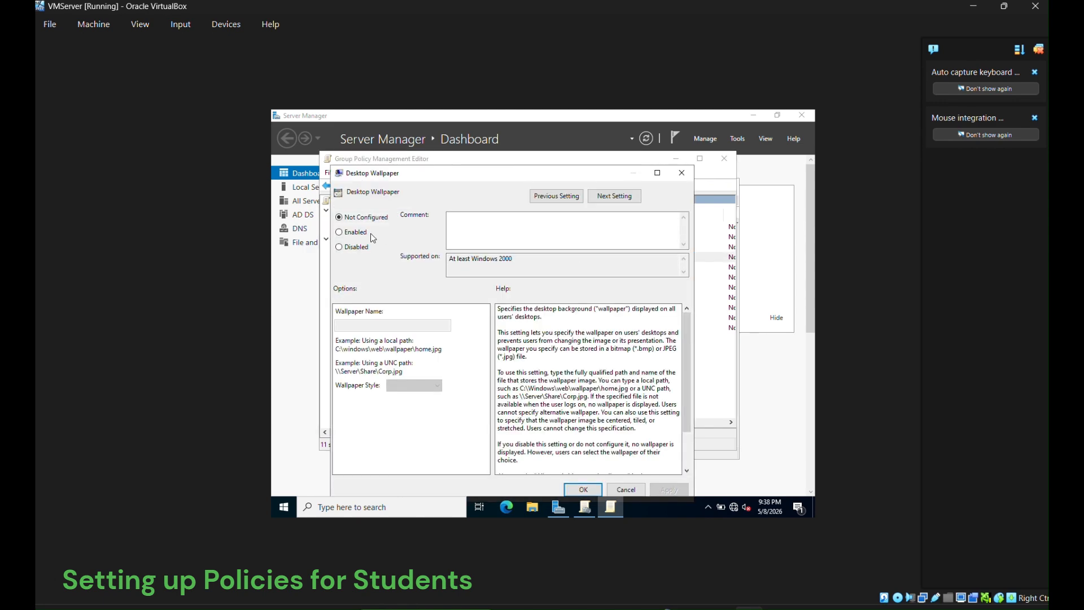
left_click(370, 233)
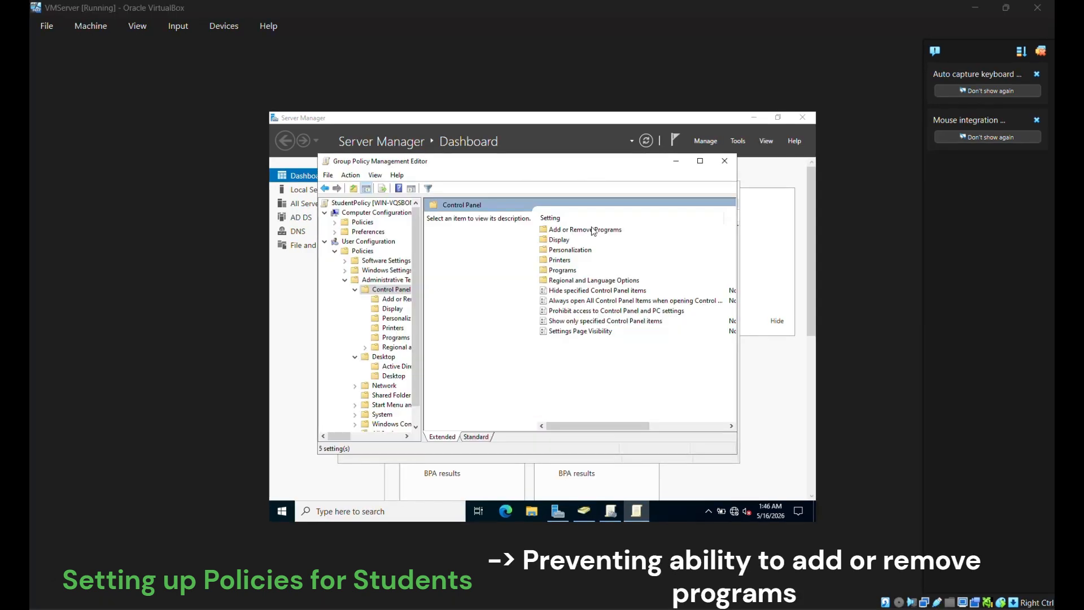
- Enable Remove Add or Remove Programs, apply it, and close the policy editor
double_click(592, 230)
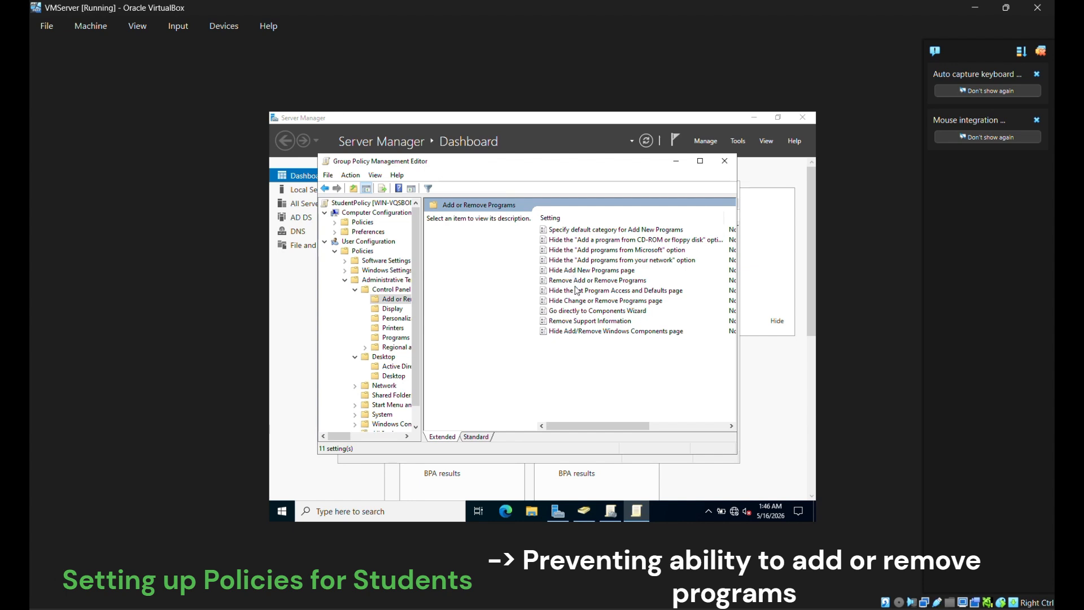
double_click(575, 280)
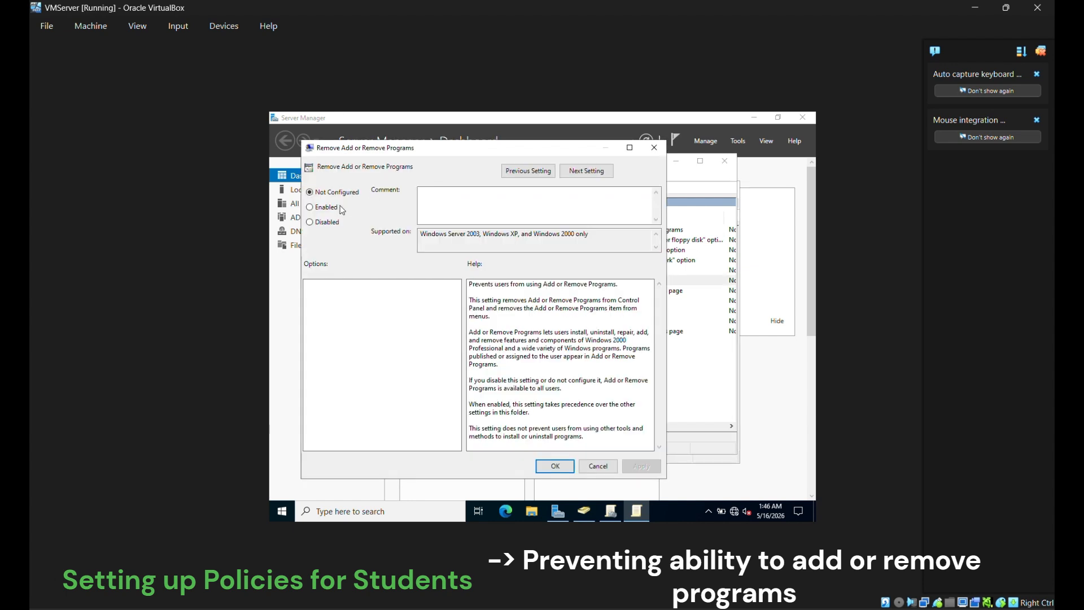
left_click(329, 209)
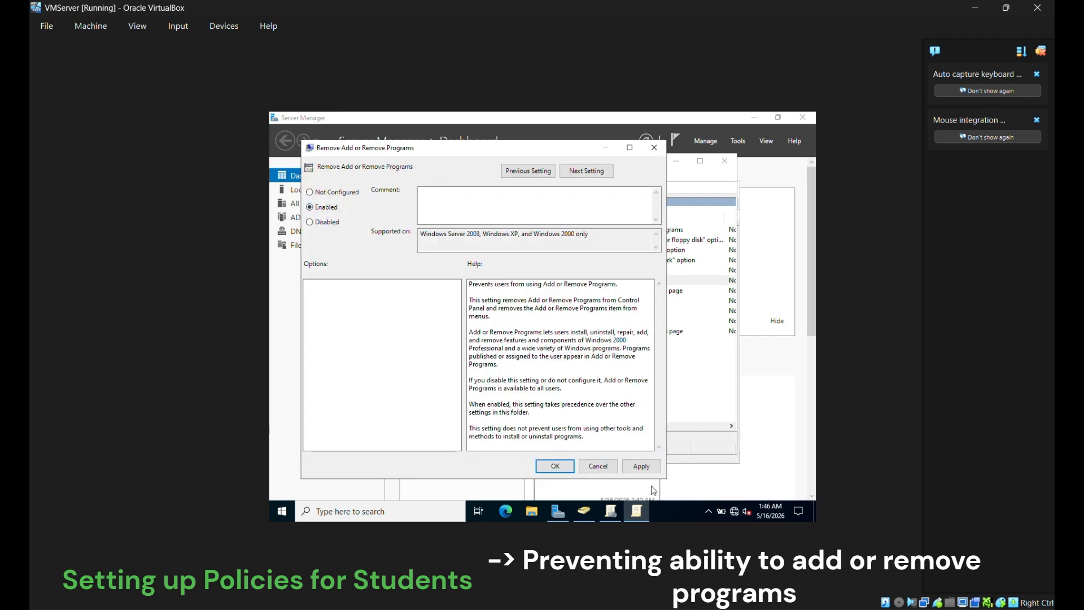
left_click(643, 472)
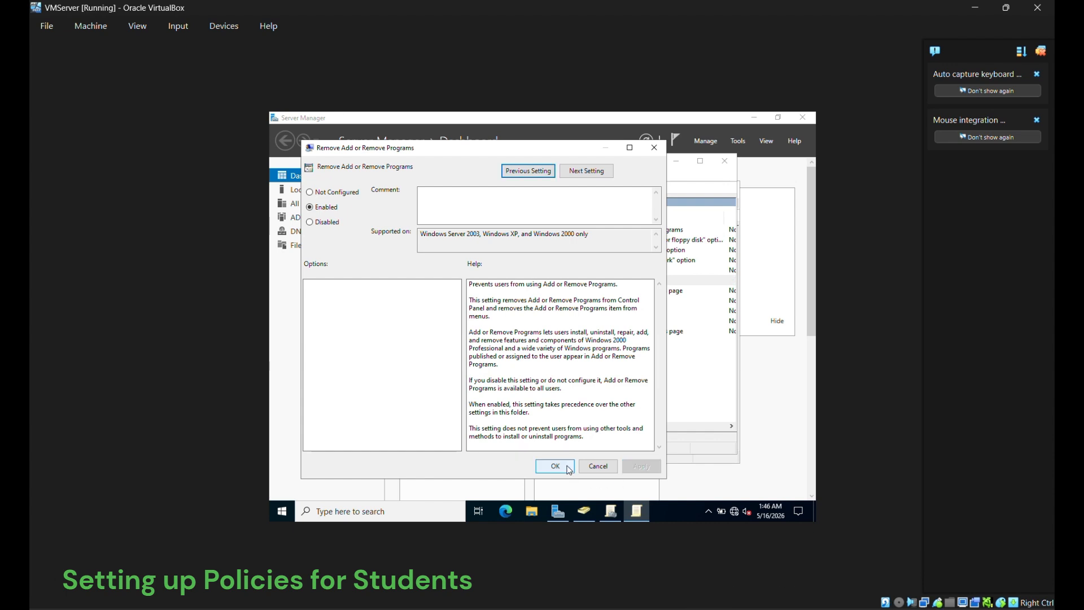
left_click(568, 468)
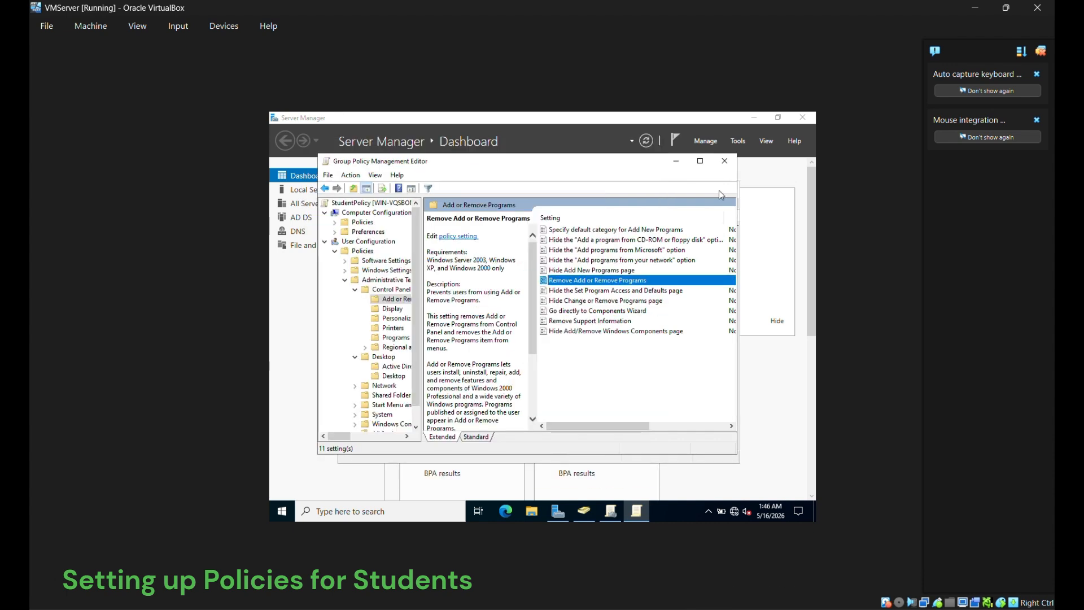
left_click(725, 161)
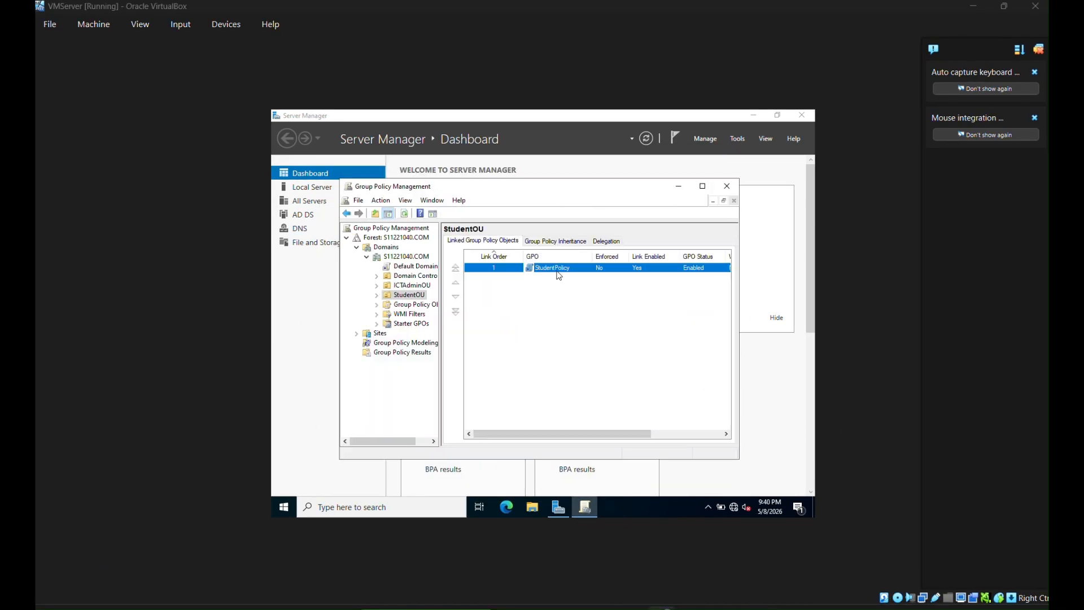
- Close Group Policy Management, run gpupdate /force in a command prompt, and return to Server Manager
left_click(726, 186)
key("super+d")
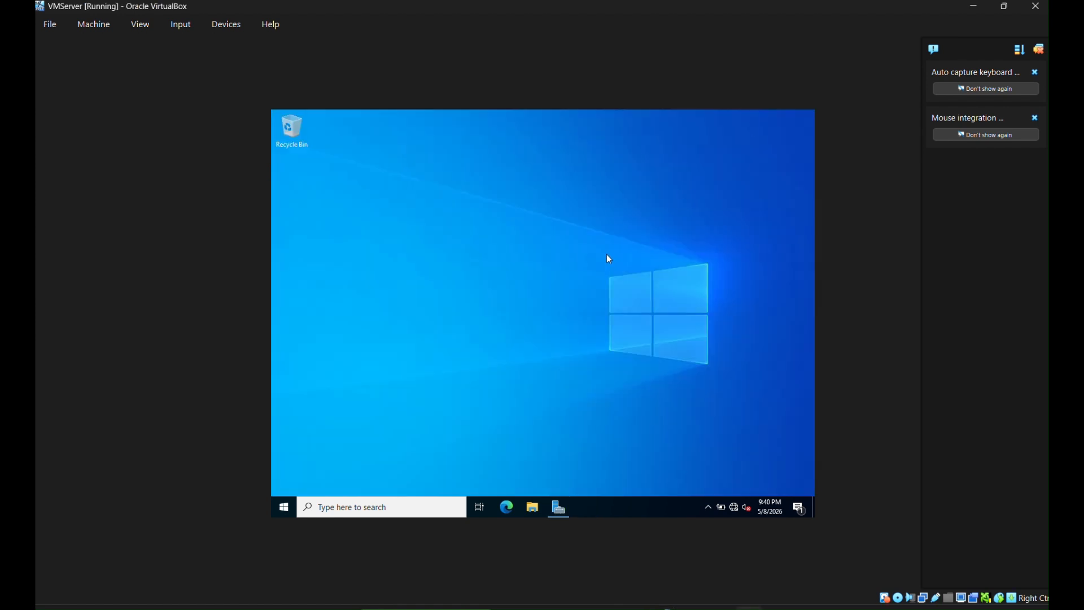
key("super+r")
type("cmd")
key("Return")
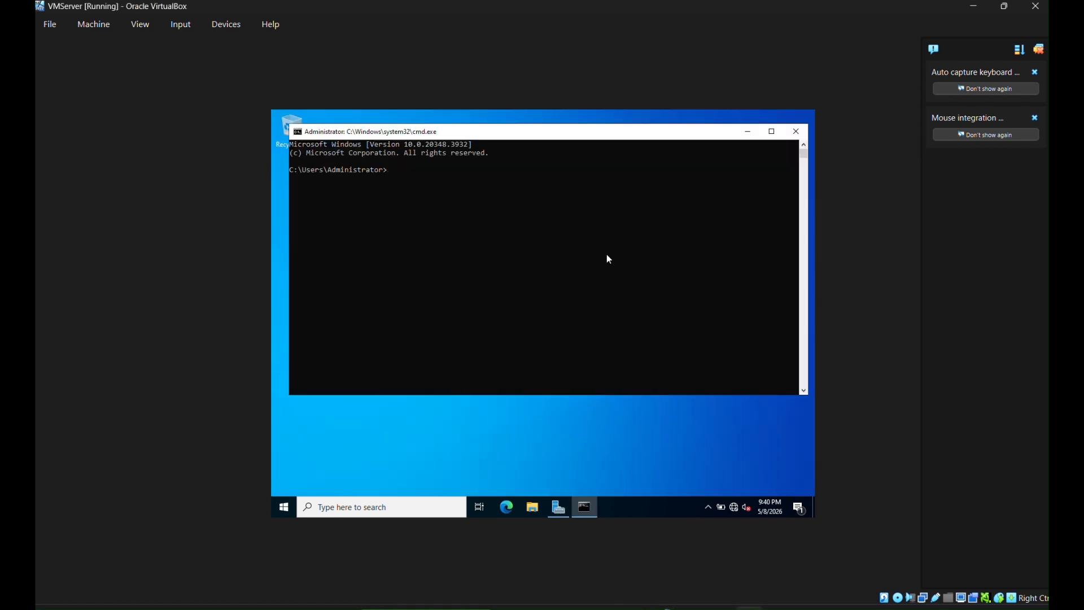
type("gpupdate /force")
key("Return")
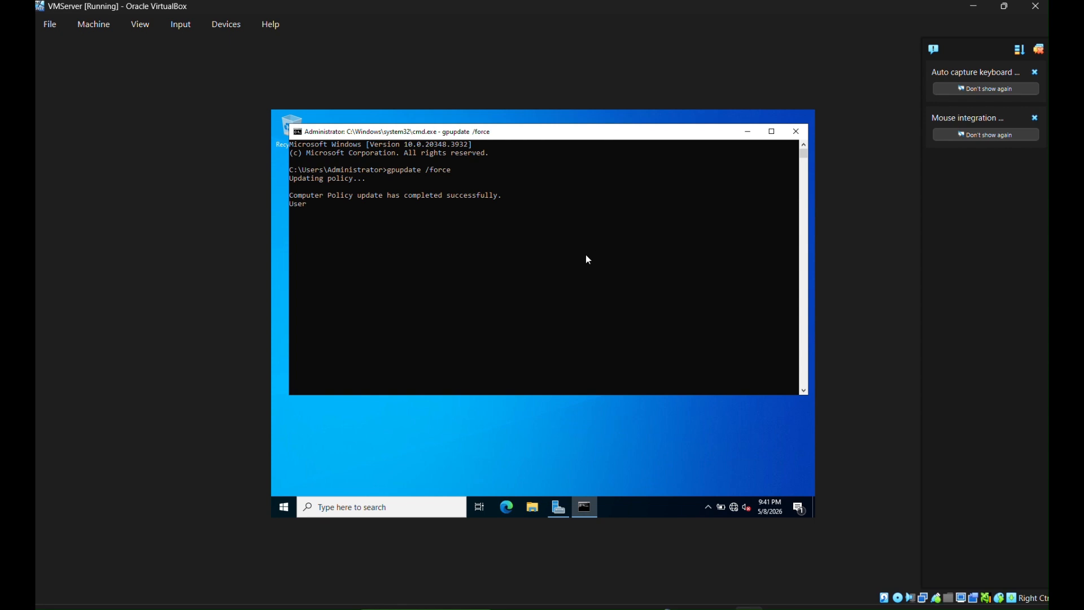
left_click(748, 131)
left_click(559, 507)
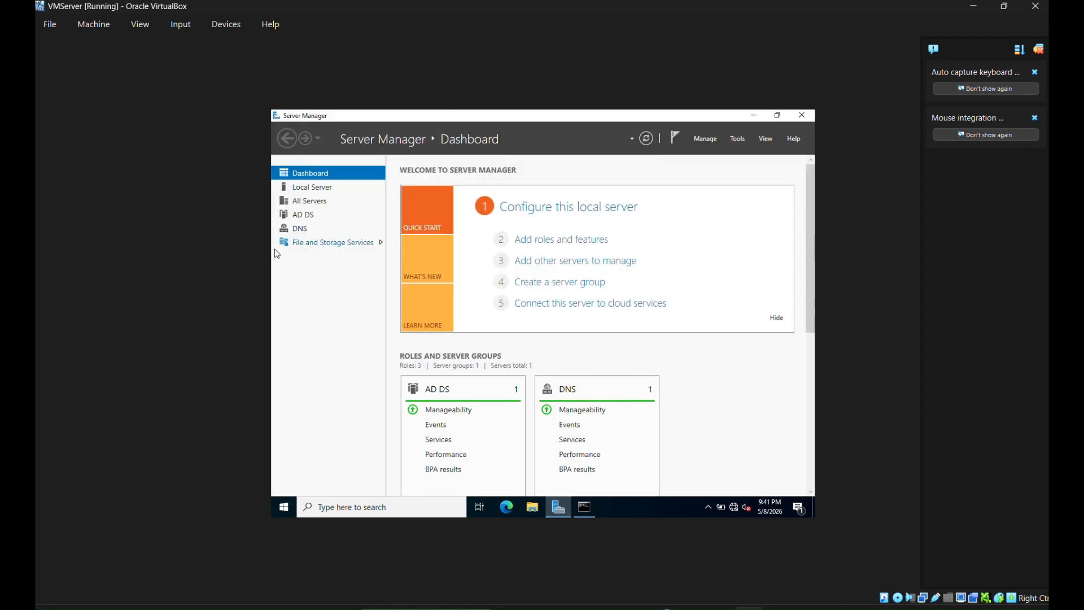
- Open Active Directory Users and Computers and reset the student user's password, confirming it
left_click(737, 138)
left_click(554, 225)
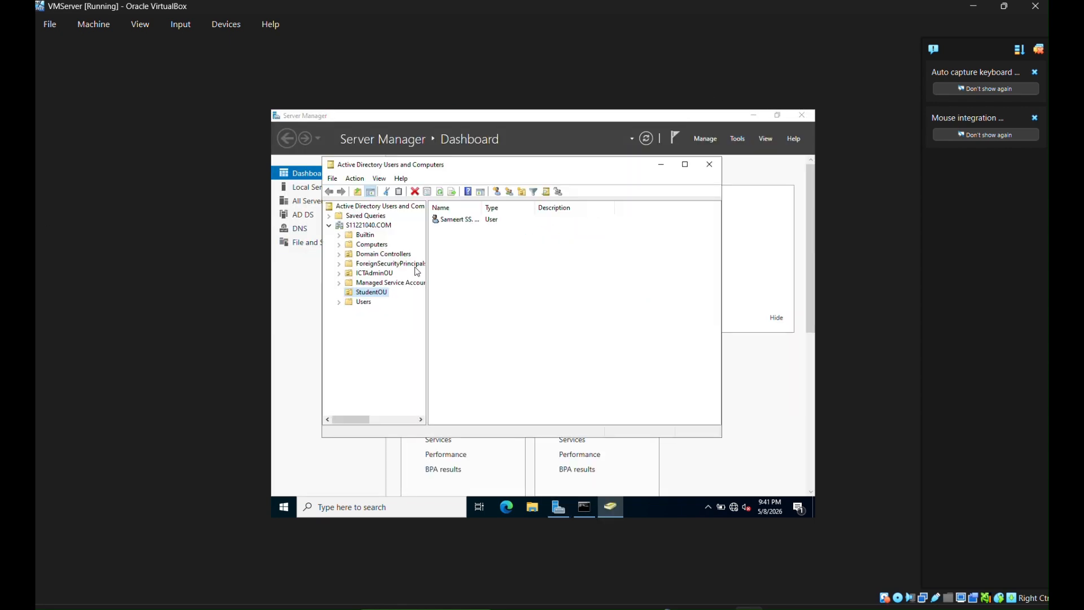
left_click(451, 220)
right_click(452, 221)
left_click(506, 259)
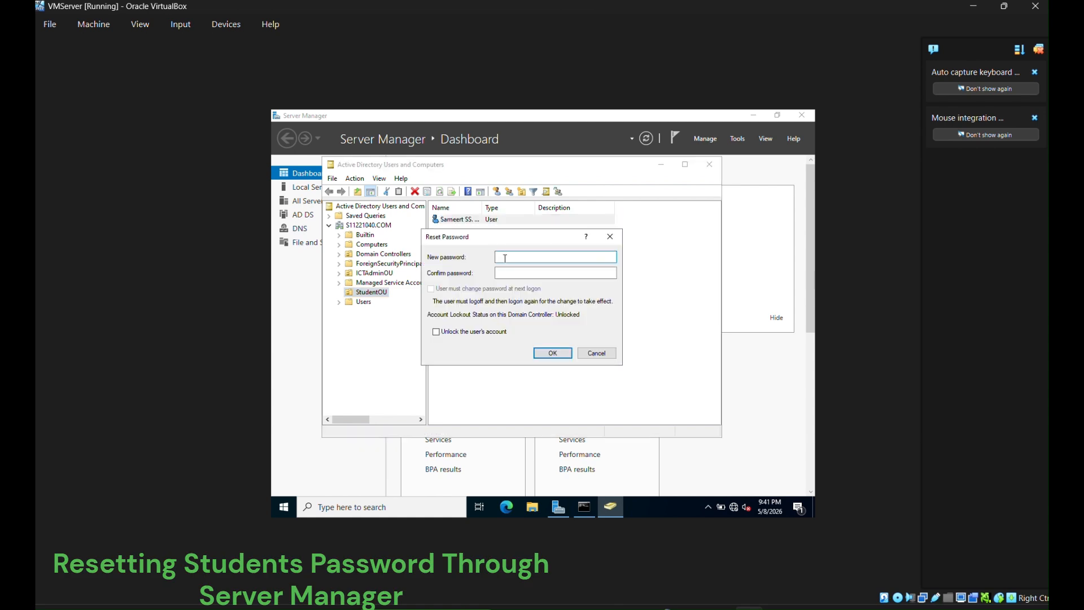
type("••••••••")
left_click(525, 273)
left_click(552, 353)
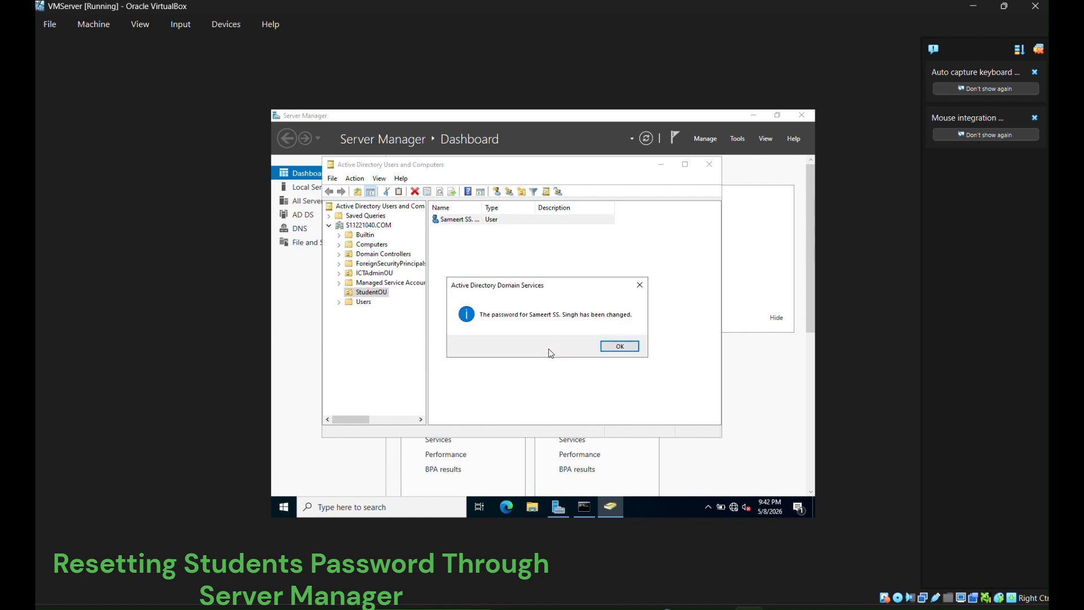
left_click(608, 348)
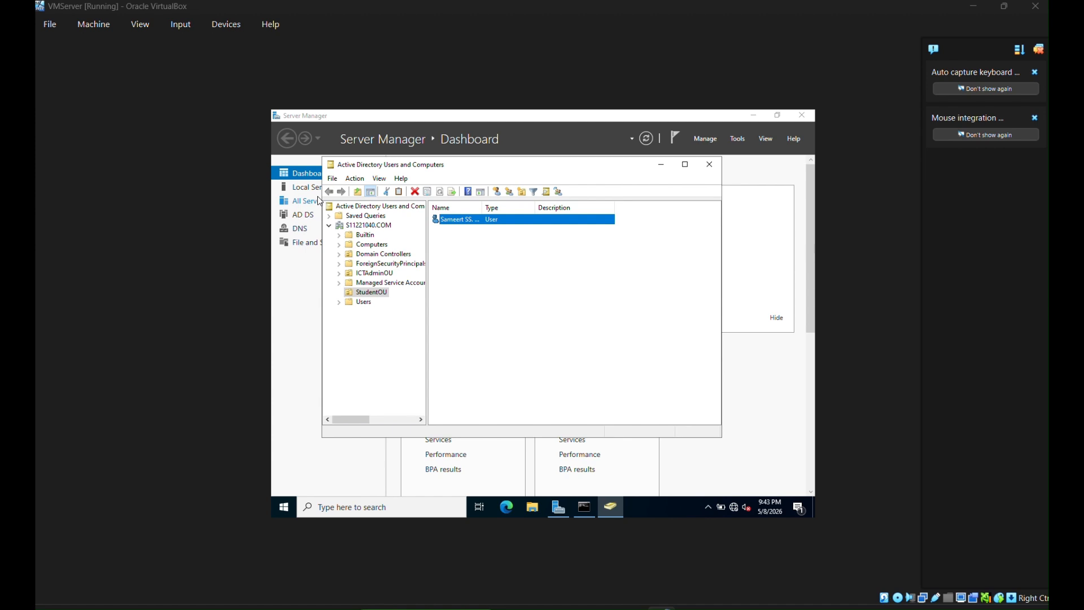
- Deselect the student user and dismiss the StudentOU context menu without choosing anything
left_click(572, 272)
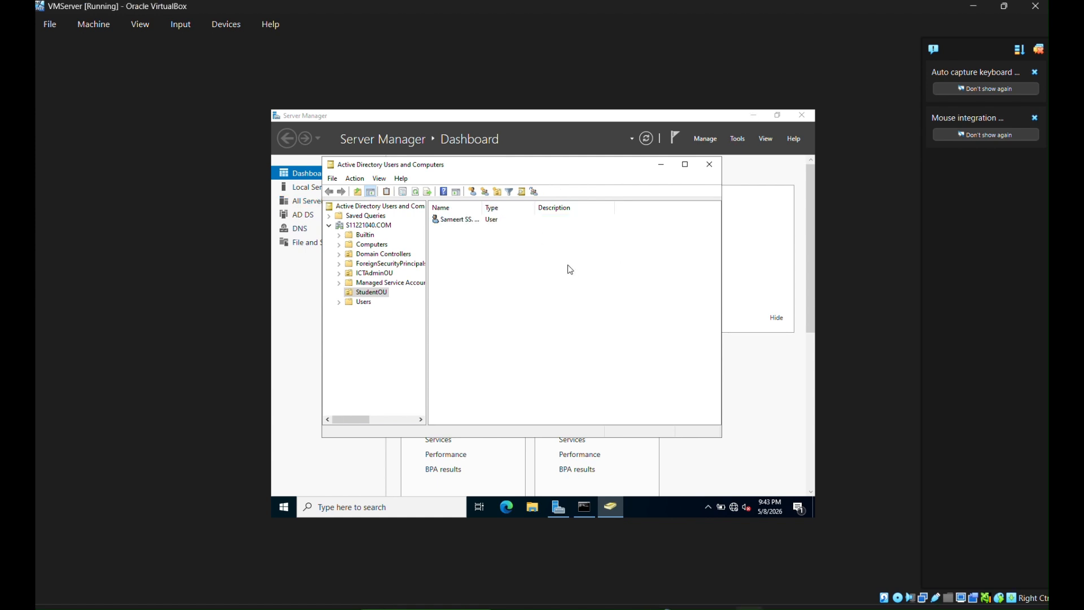
right_click(381, 295)
key("Escape")
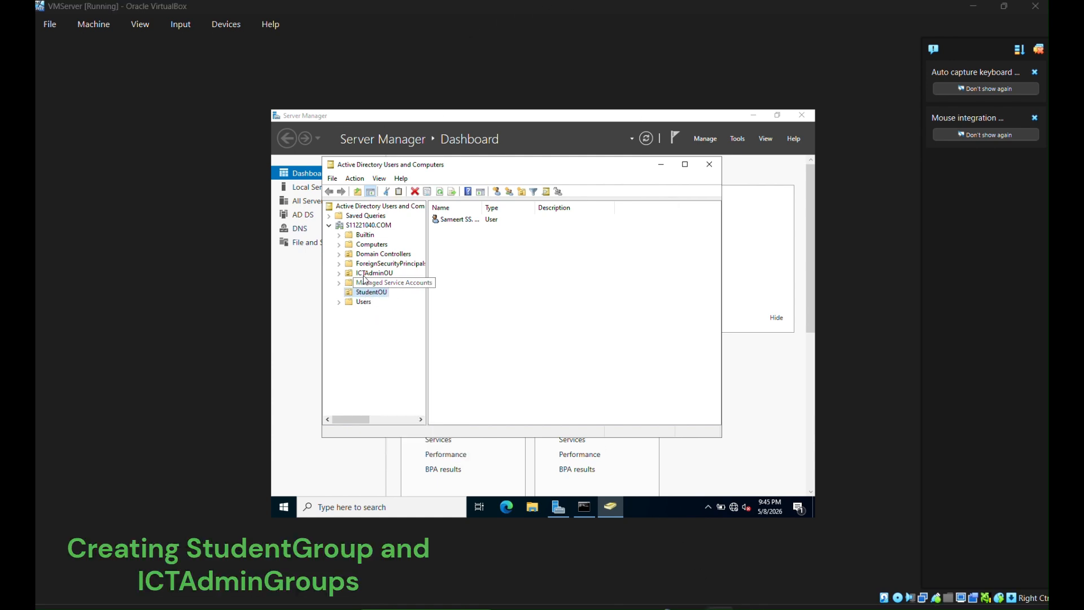
- Create a new group named StudentGroup inside StudentOU
key("Escape")
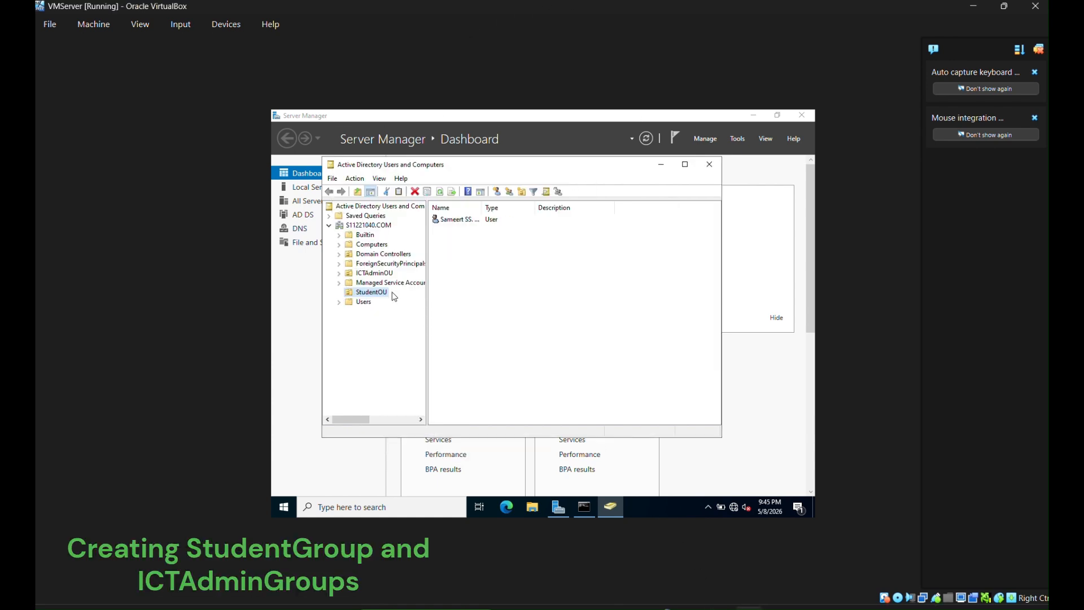
right_click(389, 293)
mouse_move(446, 336)
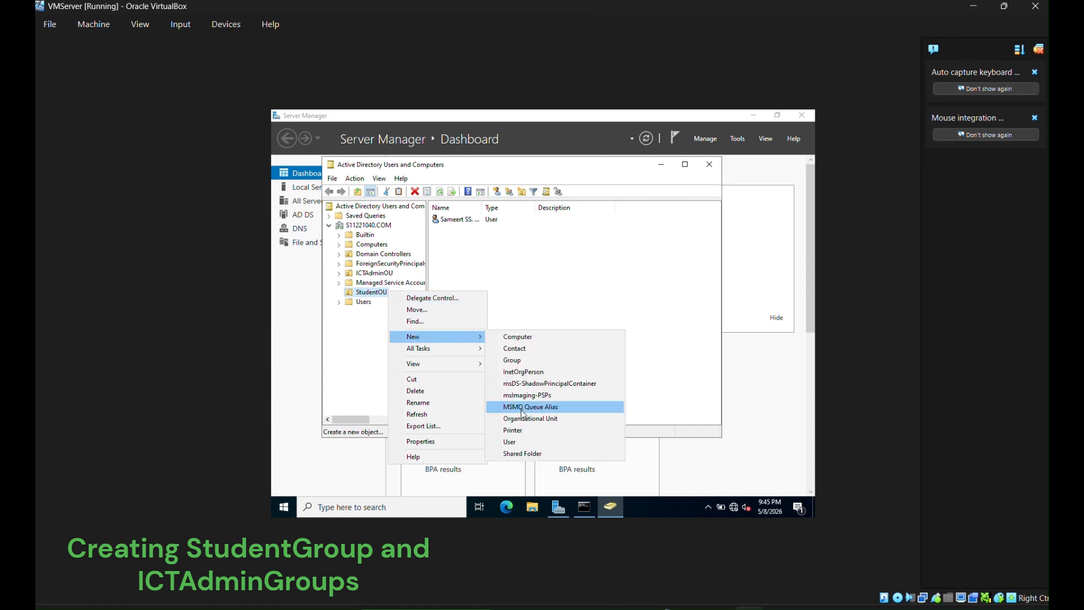
left_click(513, 360)
type("St")
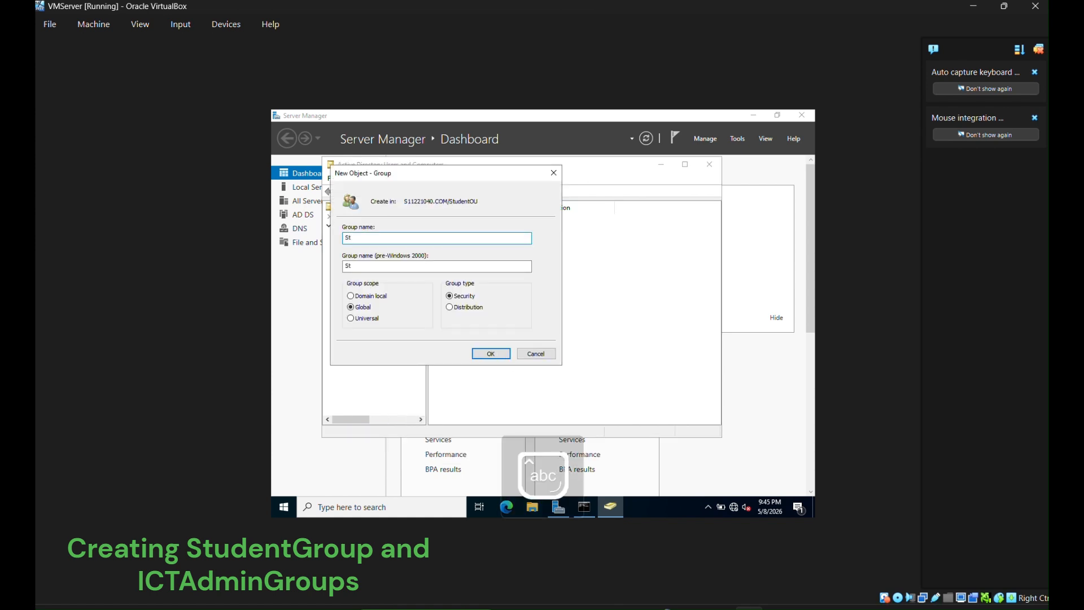
type("udent")
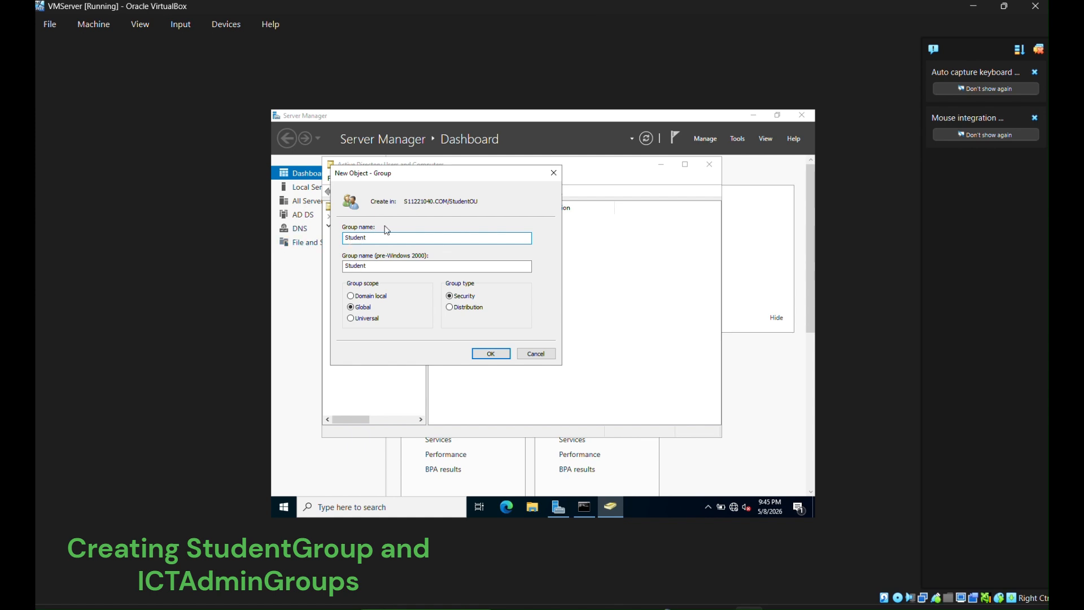
type("Group")
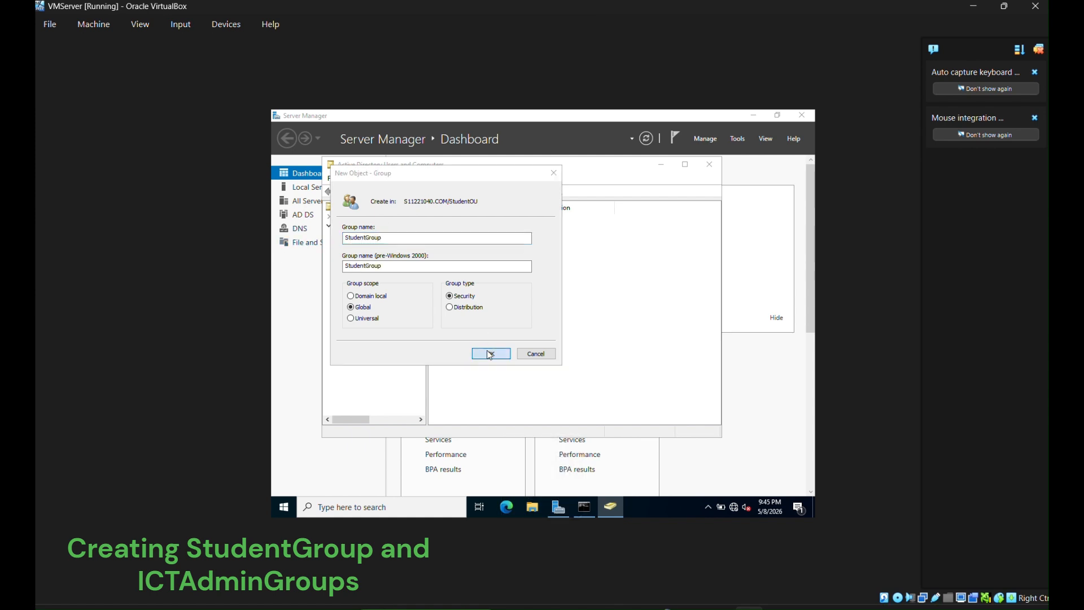
left_click(490, 354)
- Create a new group named ICTAdminGroup inside ICTAdminOU
right_click(362, 275)
key("Escape")
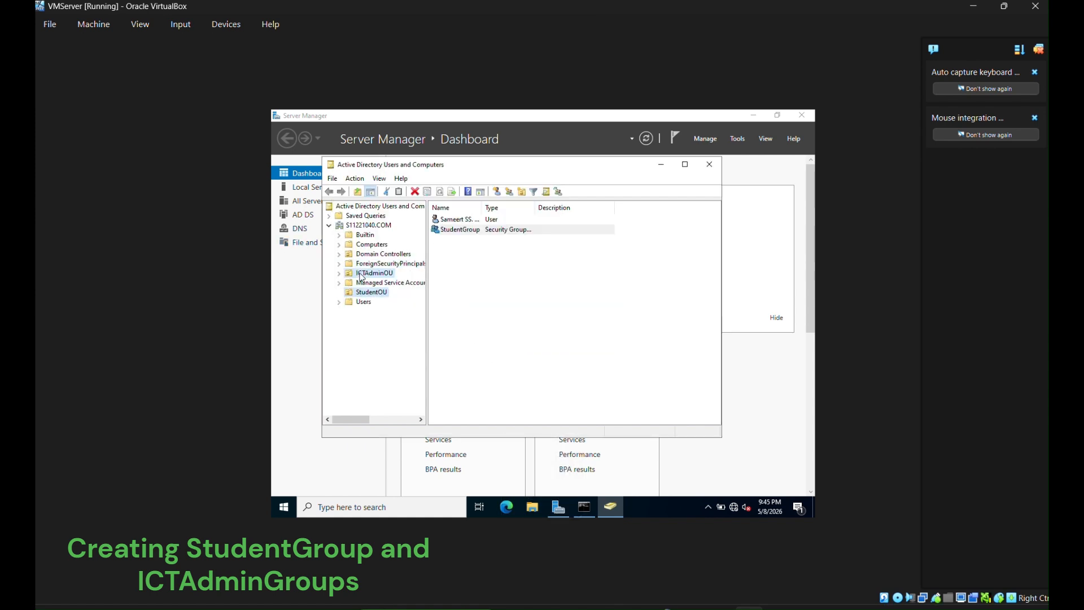
right_click(362, 275)
mouse_move(448, 318)
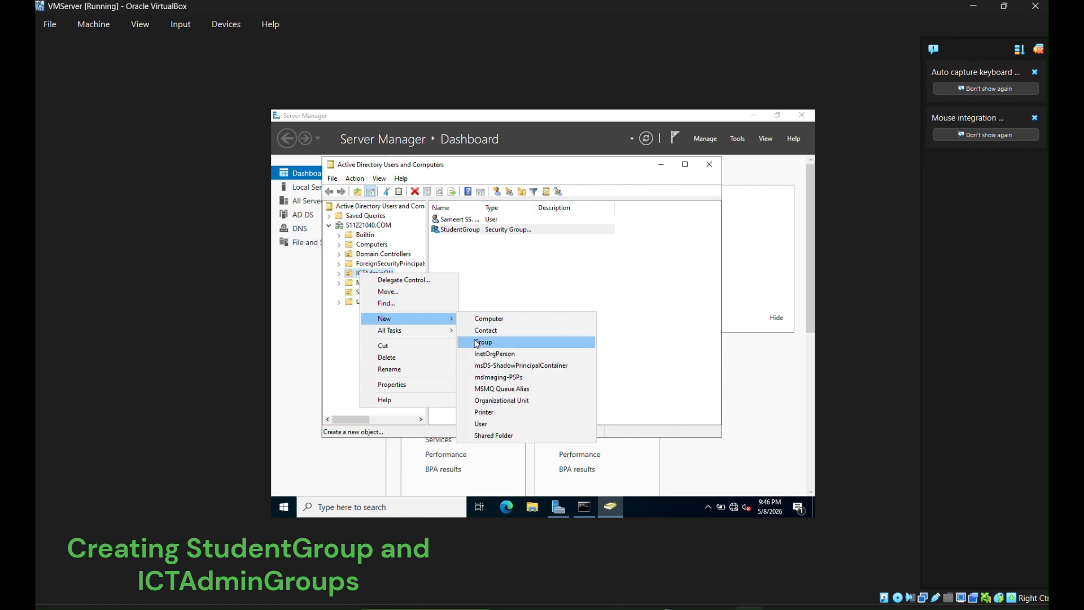
left_click(477, 343)
type("ICTAdminGroup")
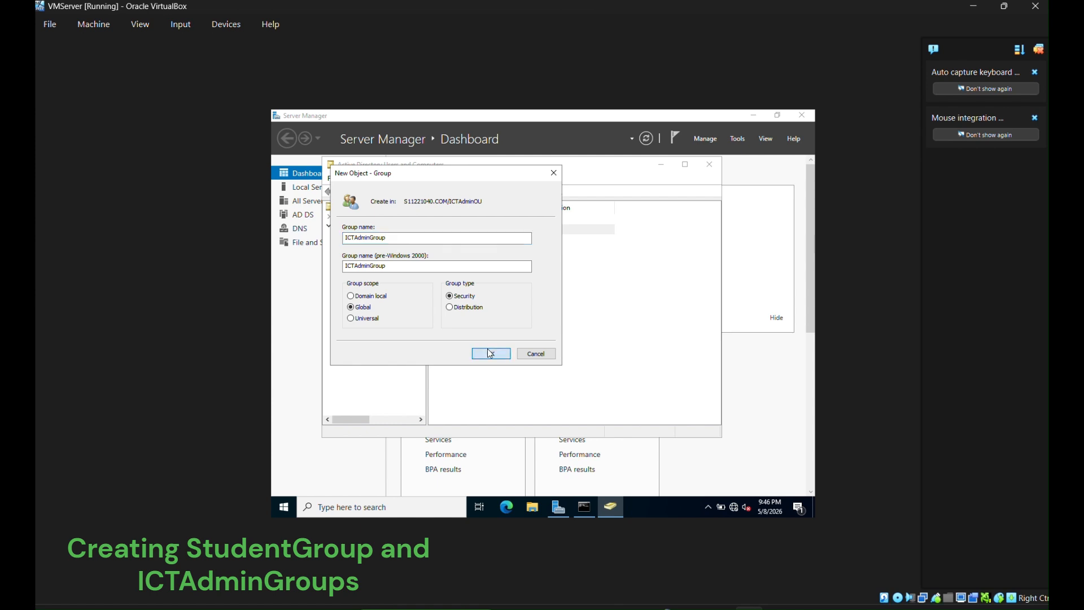
left_click(491, 354)
- Add the StudentOU user to StudentGroup through its Member Of properties and apply
left_click(450, 219)
right_click(449, 219)
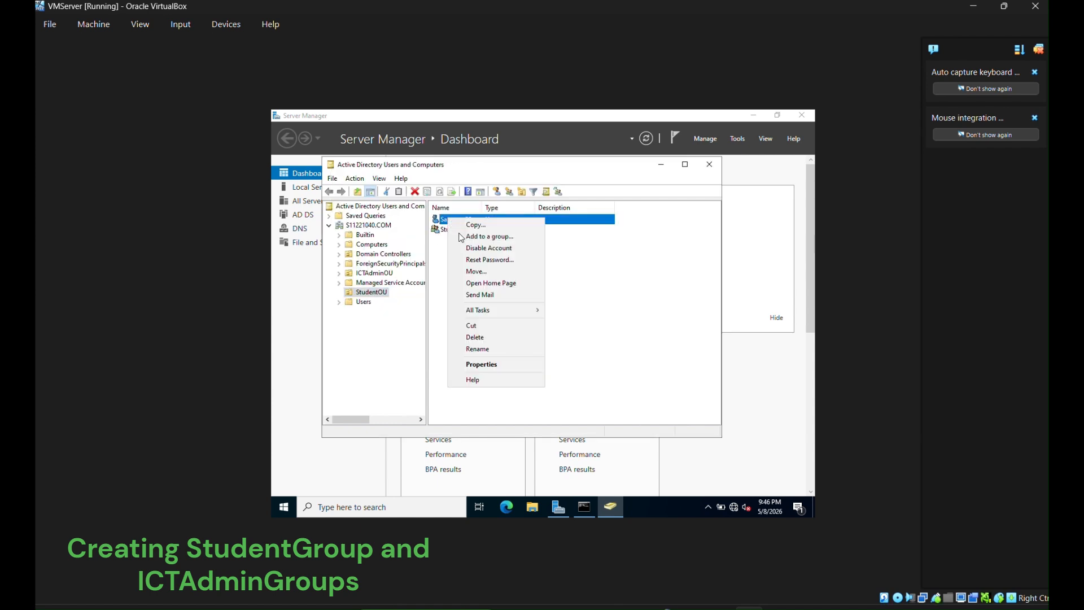
left_click(482, 364)
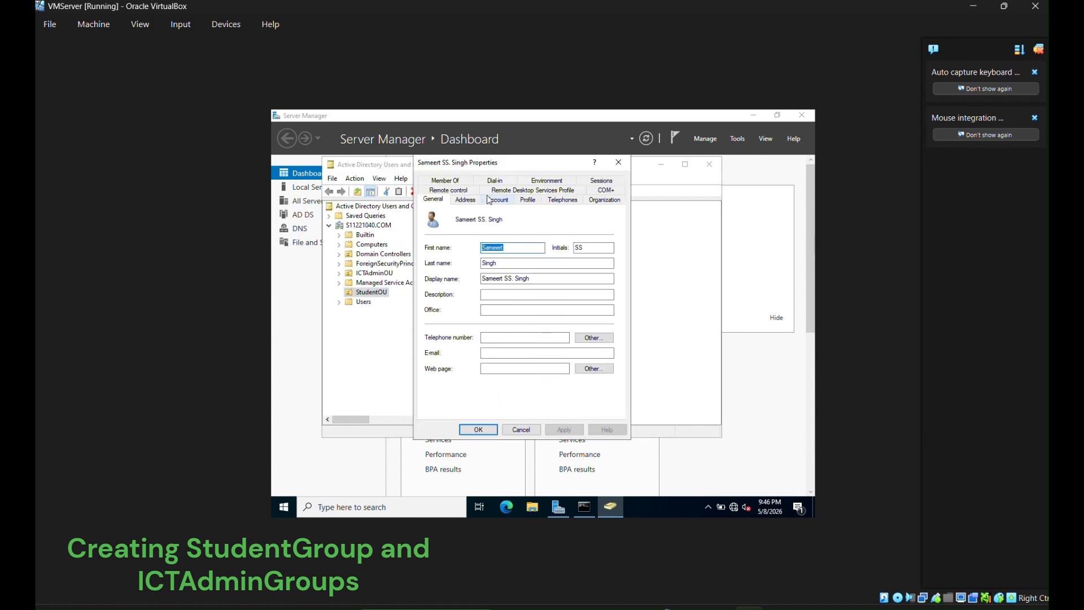
left_click(445, 180)
left_click(446, 329)
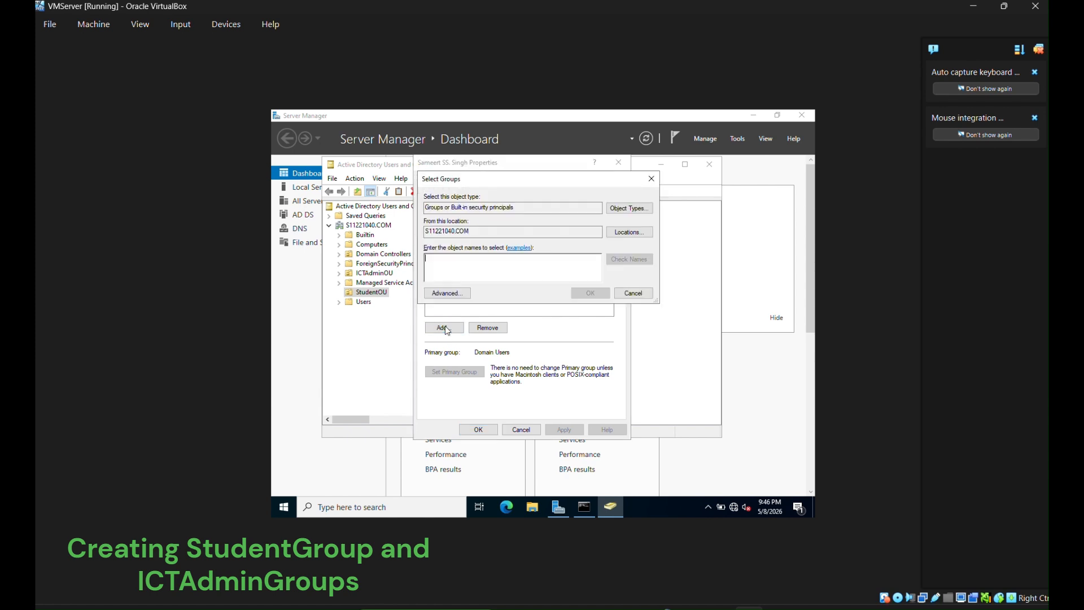
type("StudentGroup")
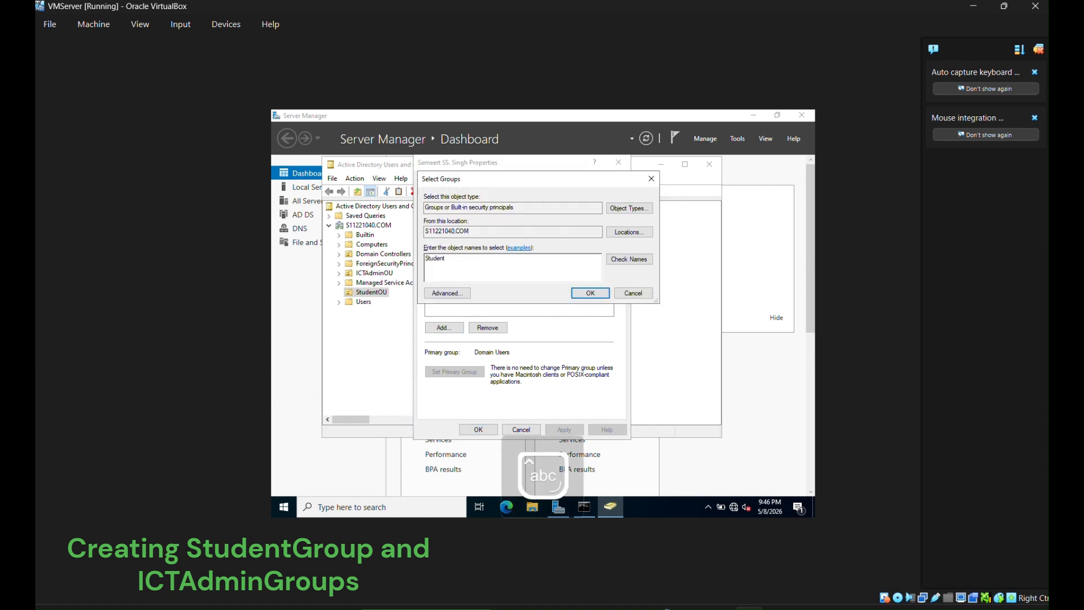
left_click(629, 258)
left_click(590, 293)
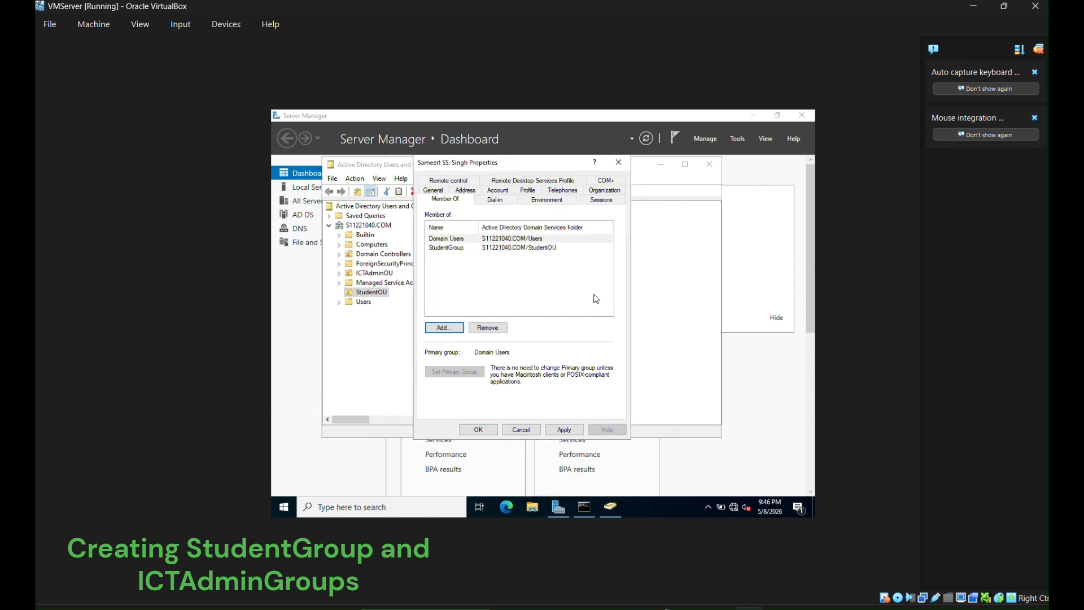
left_click(566, 429)
left_click(488, 429)
- Add the ICTAdminOU user to ICTAdminGroup, resolving the name from 'ICT'
left_click(374, 272)
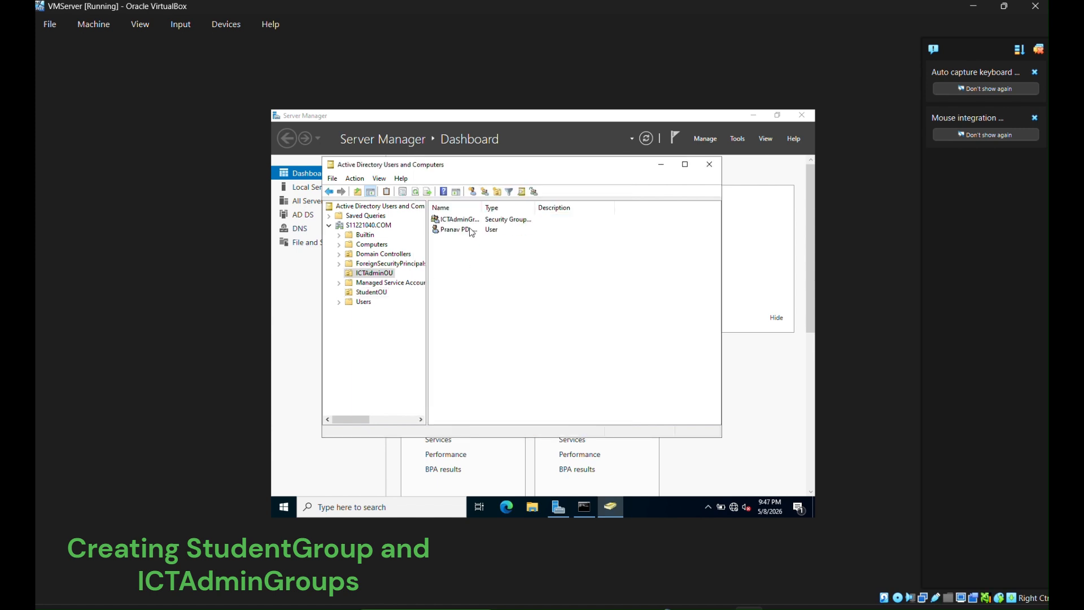
right_click(468, 222)
left_click(450, 229)
right_click(450, 229)
left_click(489, 375)
left_click(438, 181)
left_click(455, 328)
key("Caps_Lock")
type("ICT")
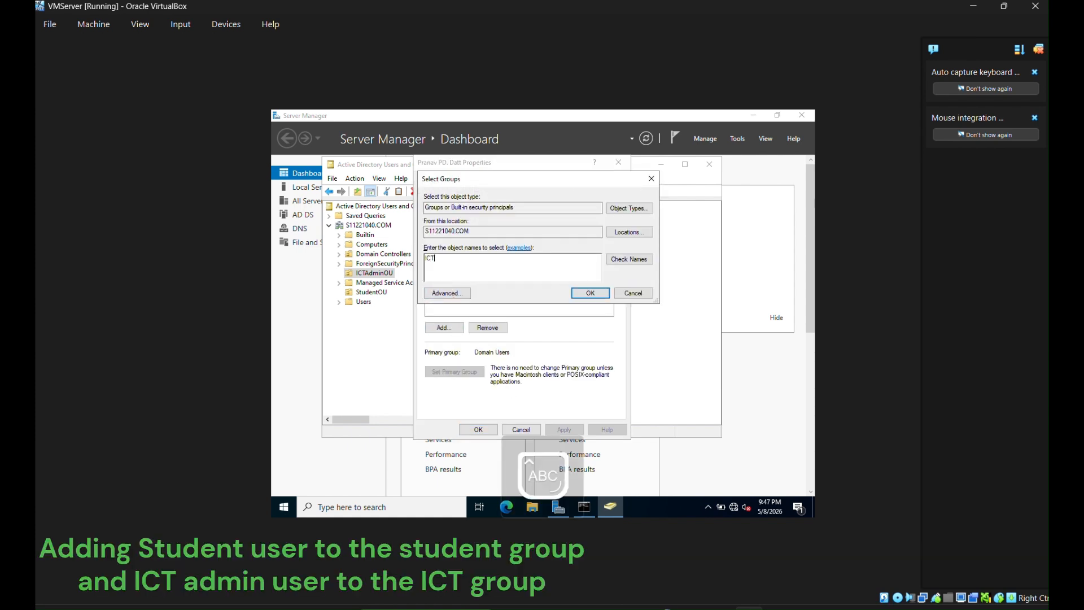
left_click(629, 259)
left_click(590, 292)
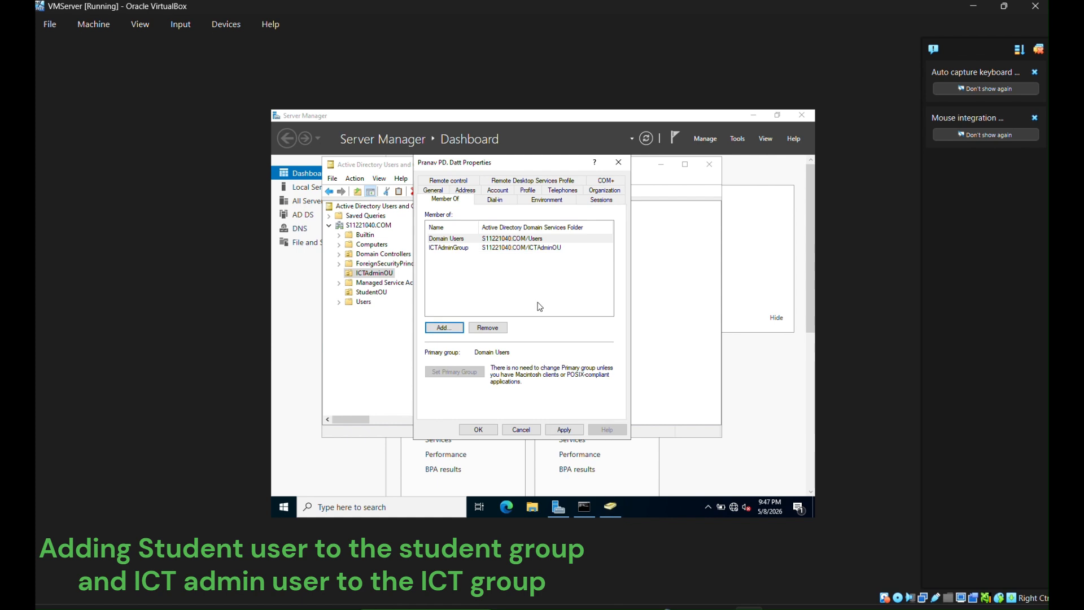
left_click(478, 429)
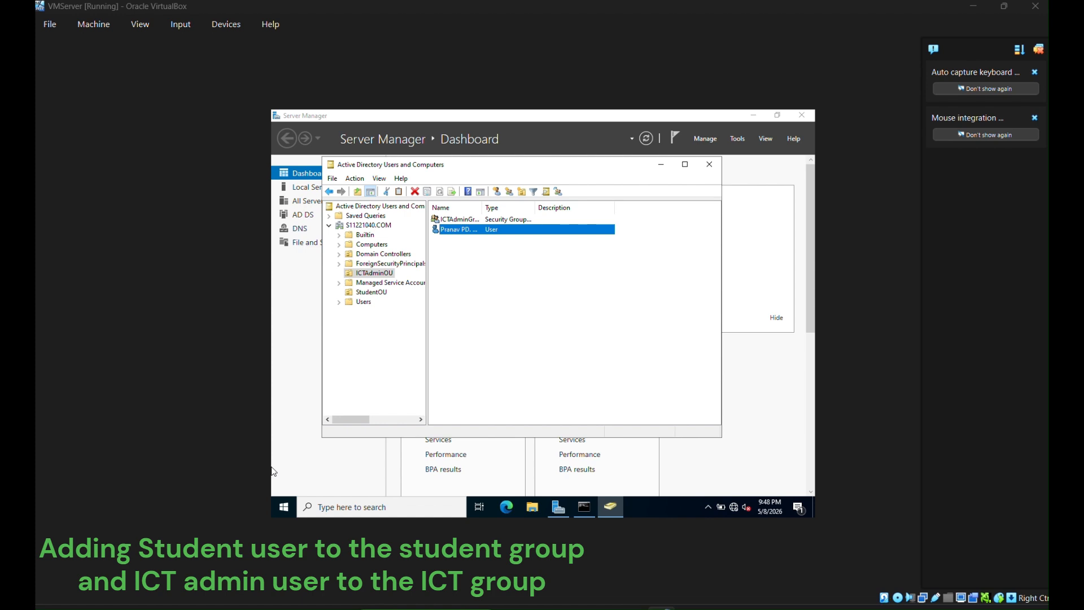
- Close Active Directory Users and Computers and the command prompt, and minimise Server Manager
left_click(710, 165)
left_click(753, 115)
left_click(584, 507)
left_click(796, 131)
right_click(284, 507)
- In Disk Management, shrink C: by 20480 MB to leave 20 GB unallocated, then close it
left_click(333, 309)
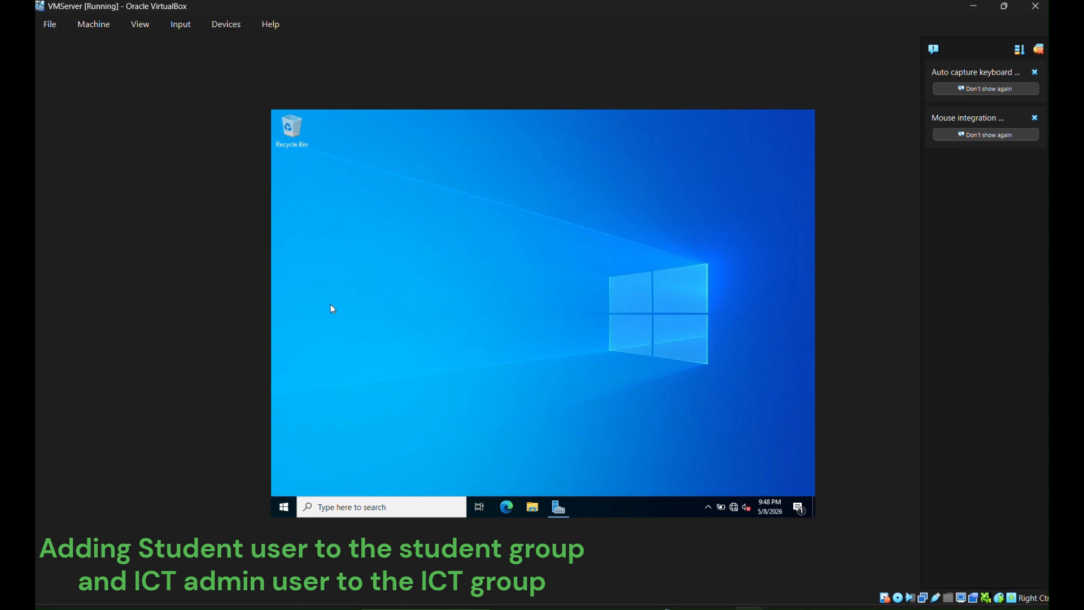
left_click(474, 362)
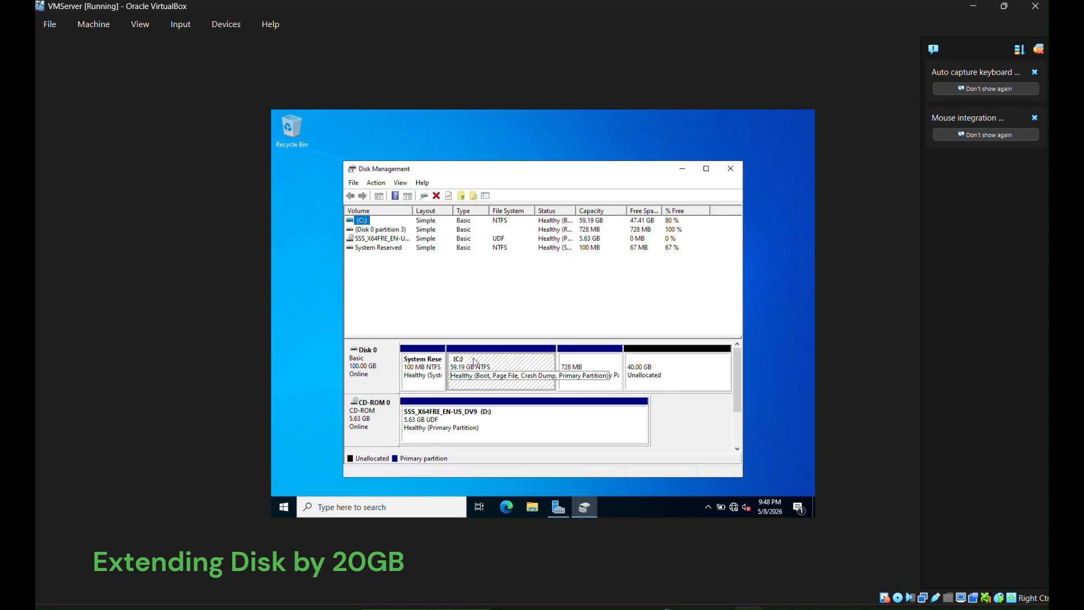
right_click(474, 361)
left_click(499, 299)
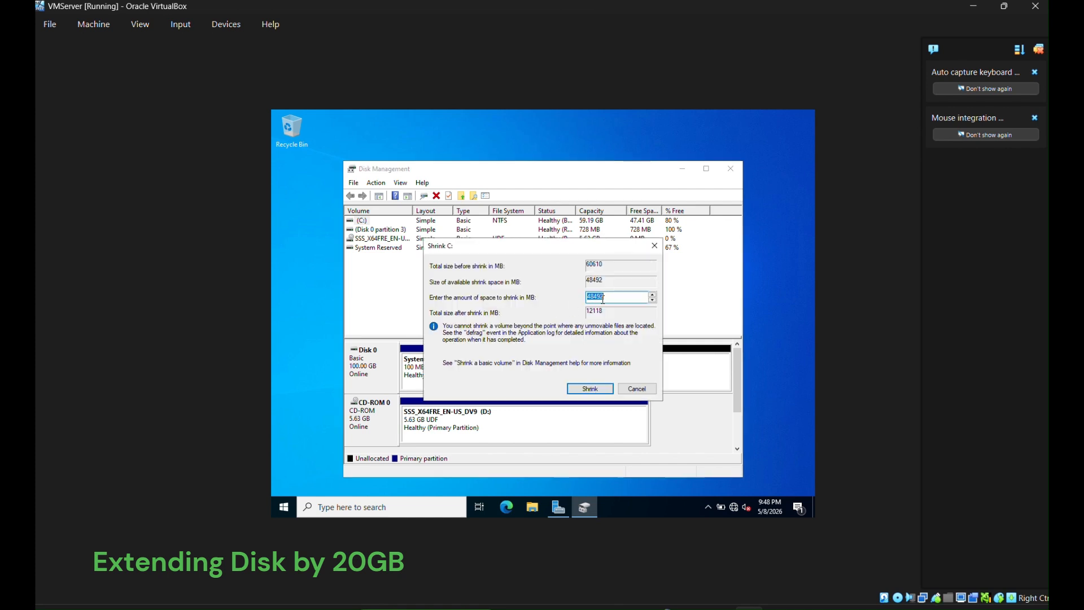
type("20480")
left_click(597, 388)
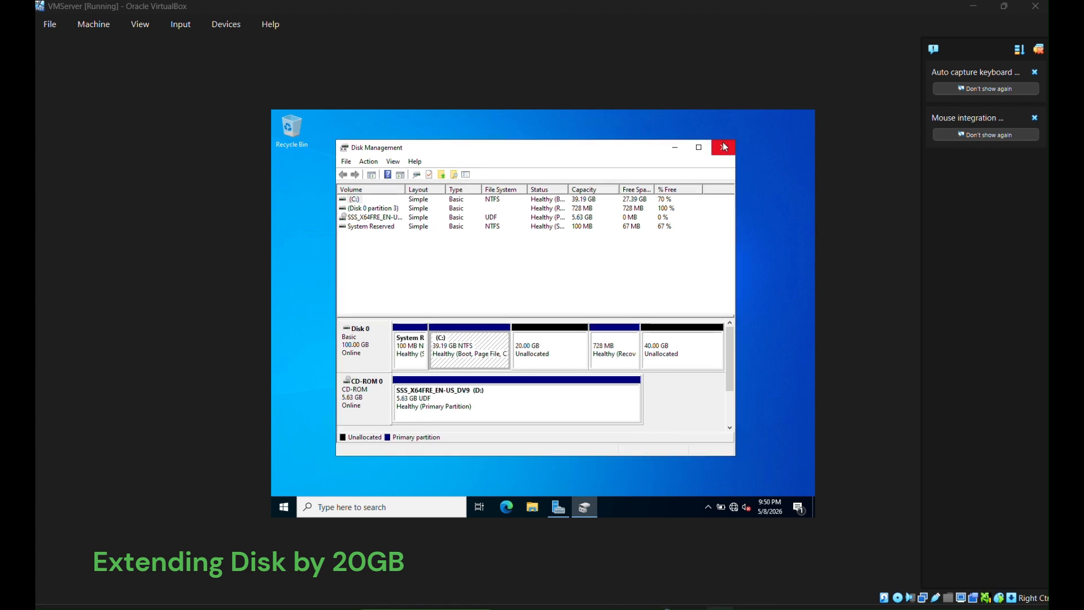
left_click(724, 147)
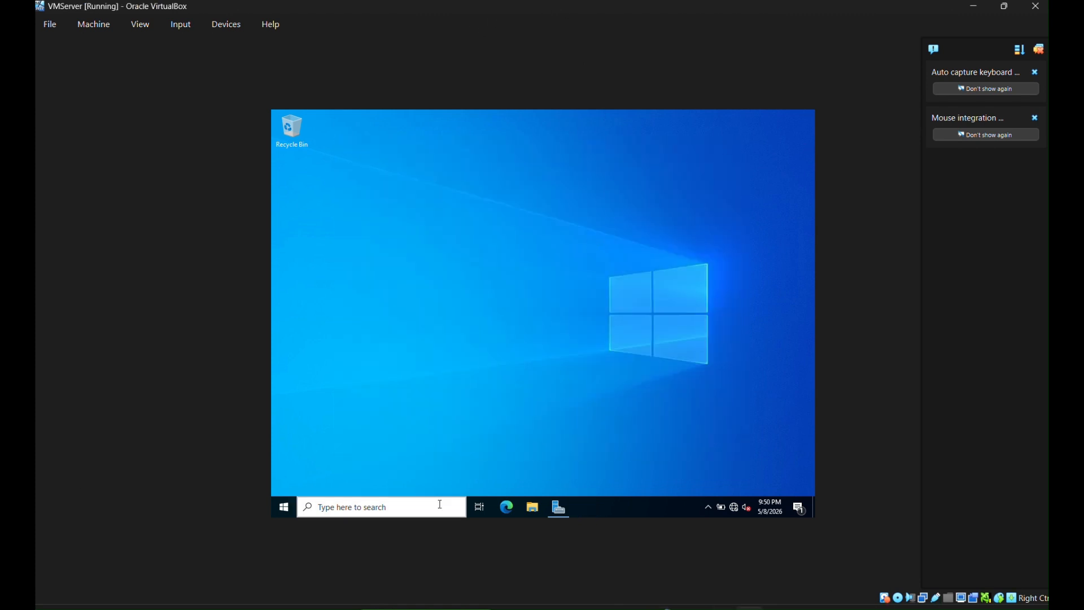
- Open Advanced system settings from Settings > System > About
left_click(357, 511)
type("SETT")
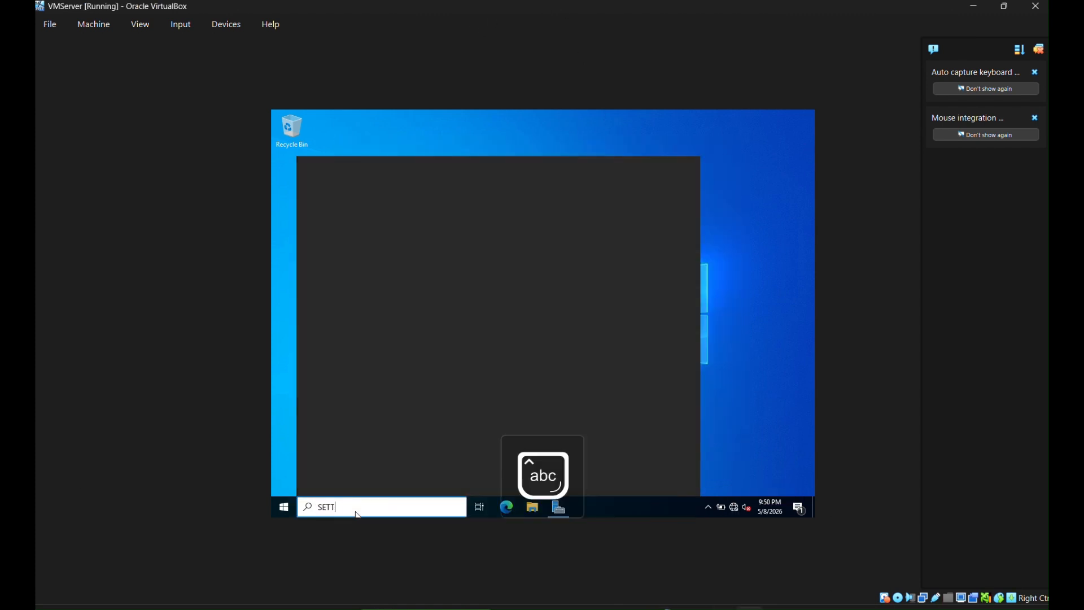
left_click(354, 209)
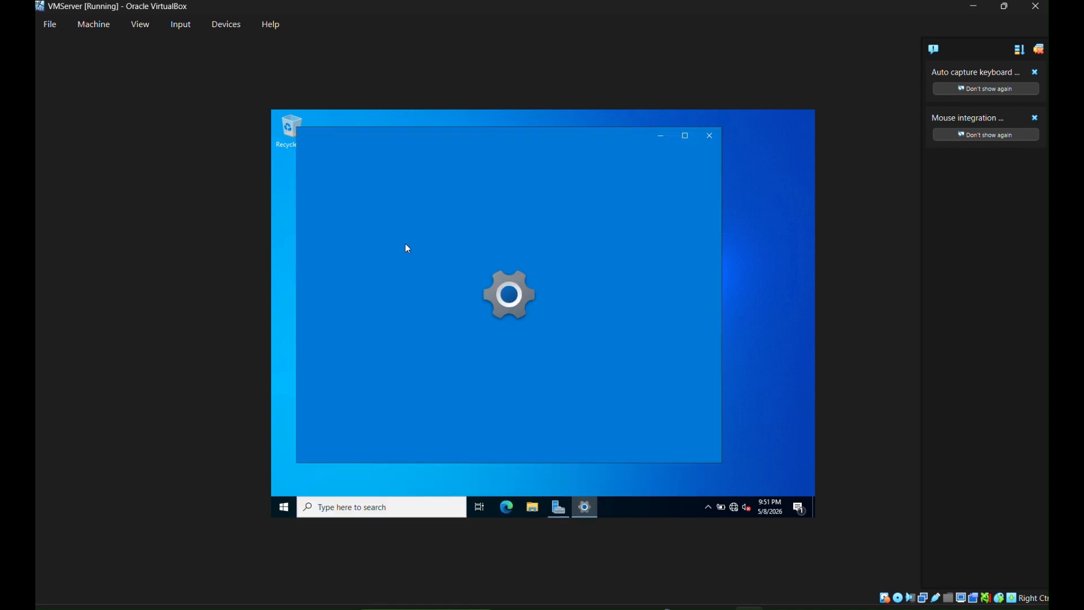
left_click(421, 262)
left_click(426, 264)
scroll(362, 364, "down", 1)
scroll(363, 367, "down", 2)
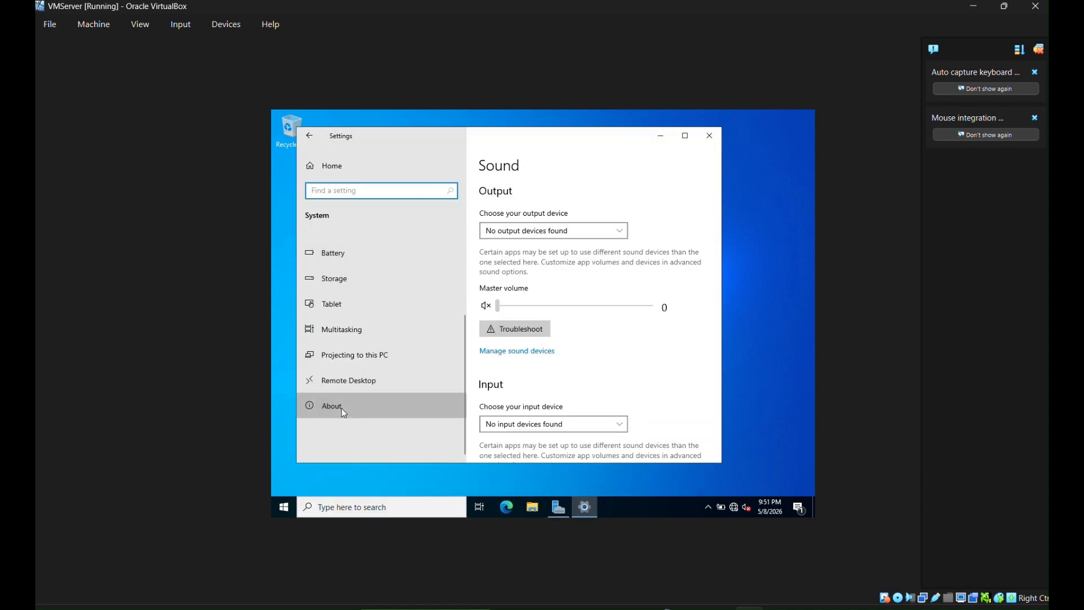
left_click(332, 405)
scroll(526, 335, "down", 5)
scroll(526, 336, "down", 3)
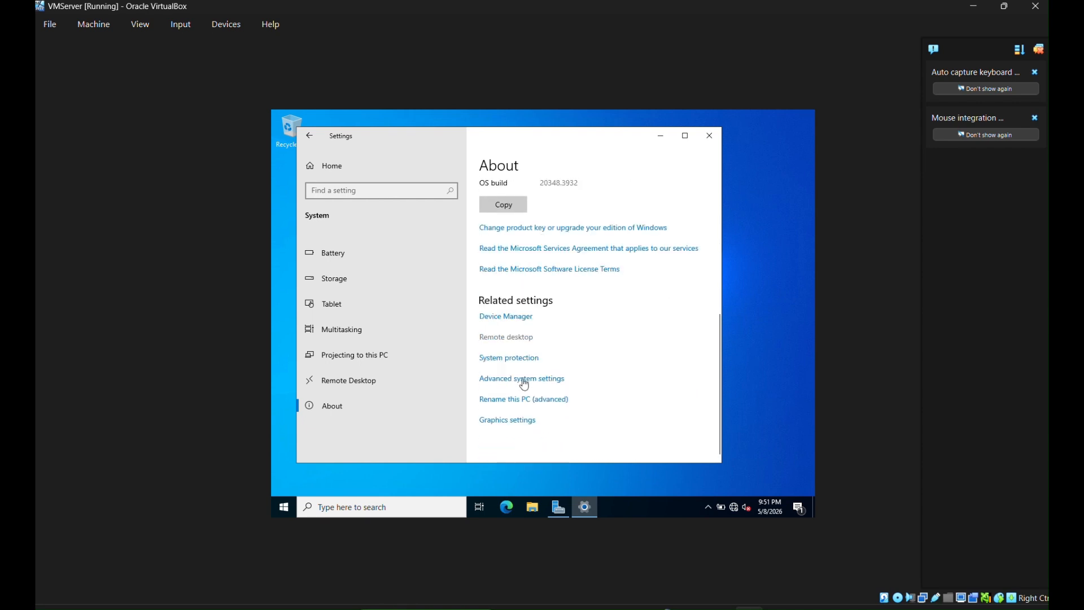
left_click(520, 383)
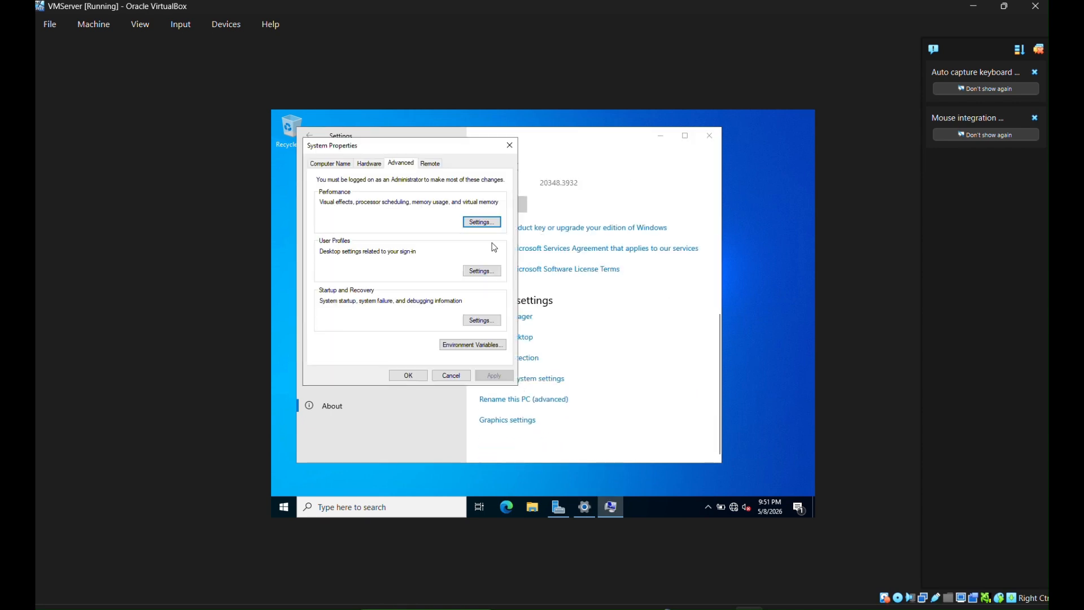
- Open the Virtual Memory settings from Performance Options' Advanced page
left_click(484, 223)
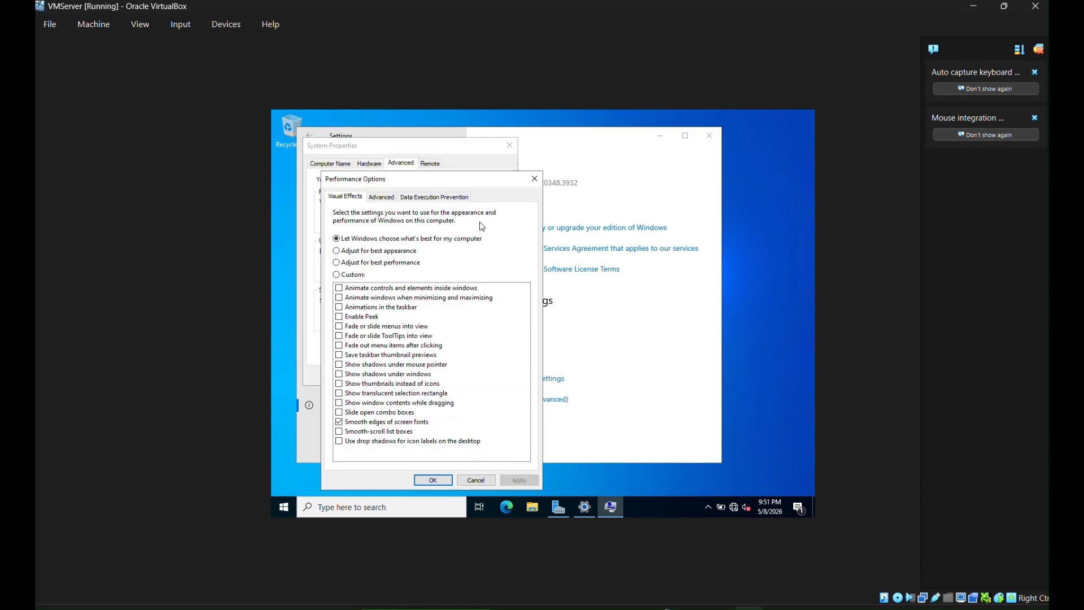
left_click(534, 179)
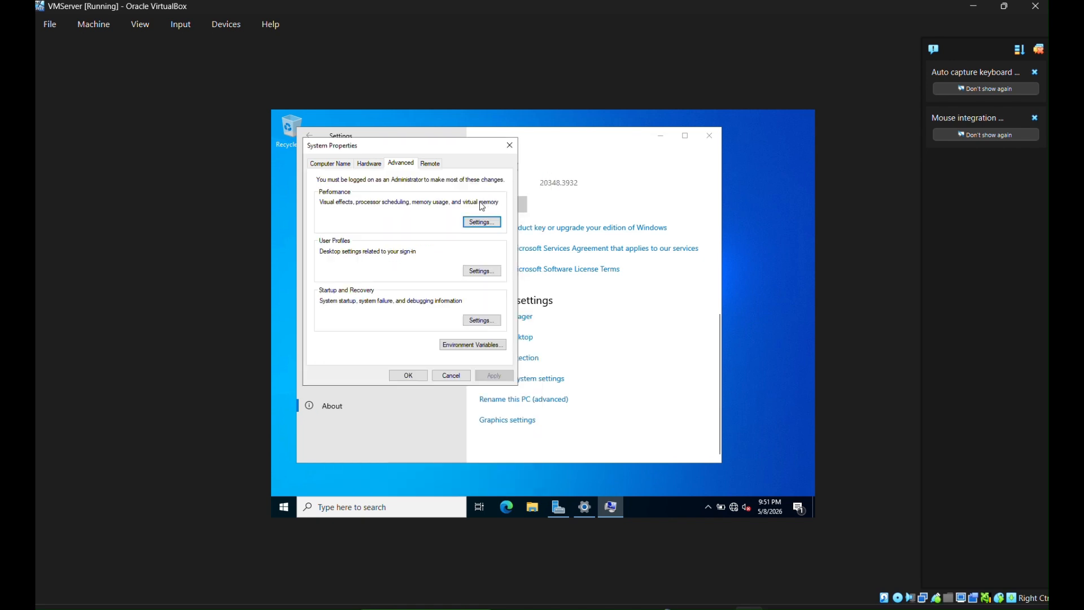
left_click(478, 223)
left_click(381, 196)
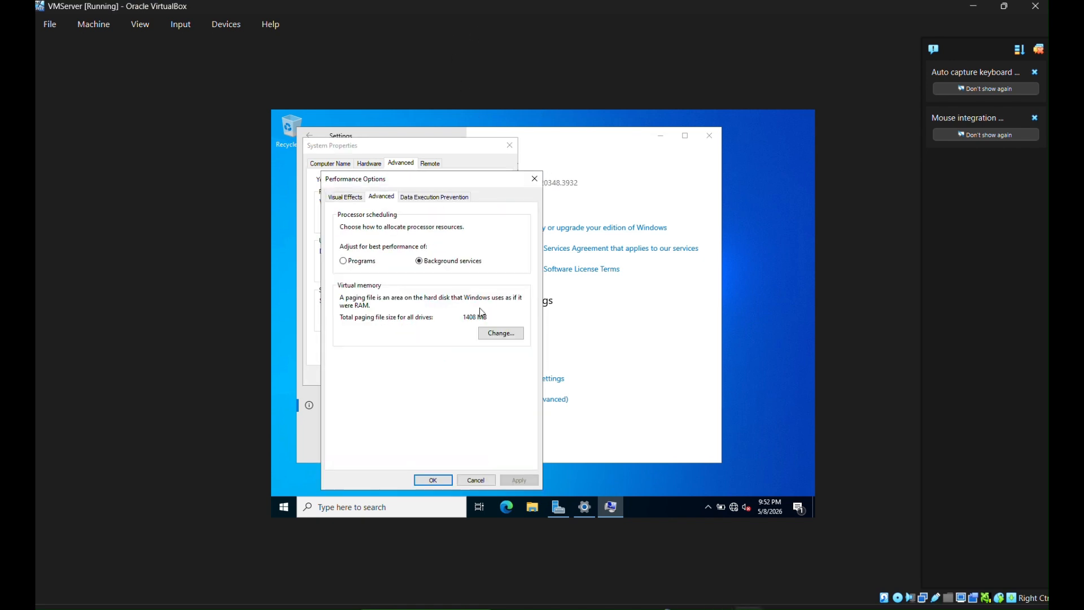
left_click(499, 333)
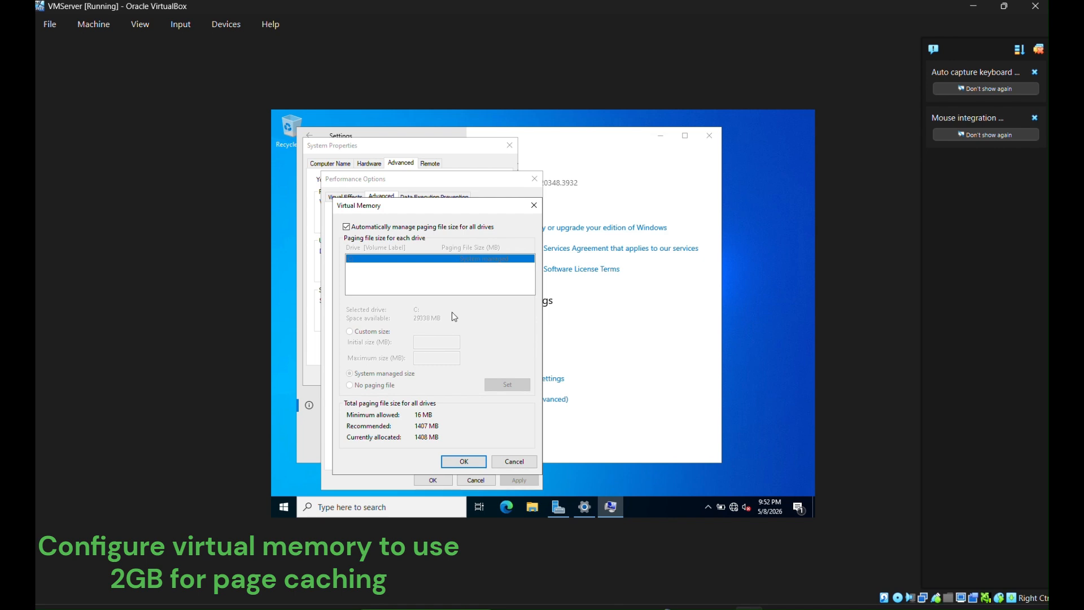
- Turn off automatic paging management and give C: a custom 2048 MB paging file
left_click(347, 227)
left_click(350, 331)
left_click(427, 340)
type("2048")
left_click(426, 357)
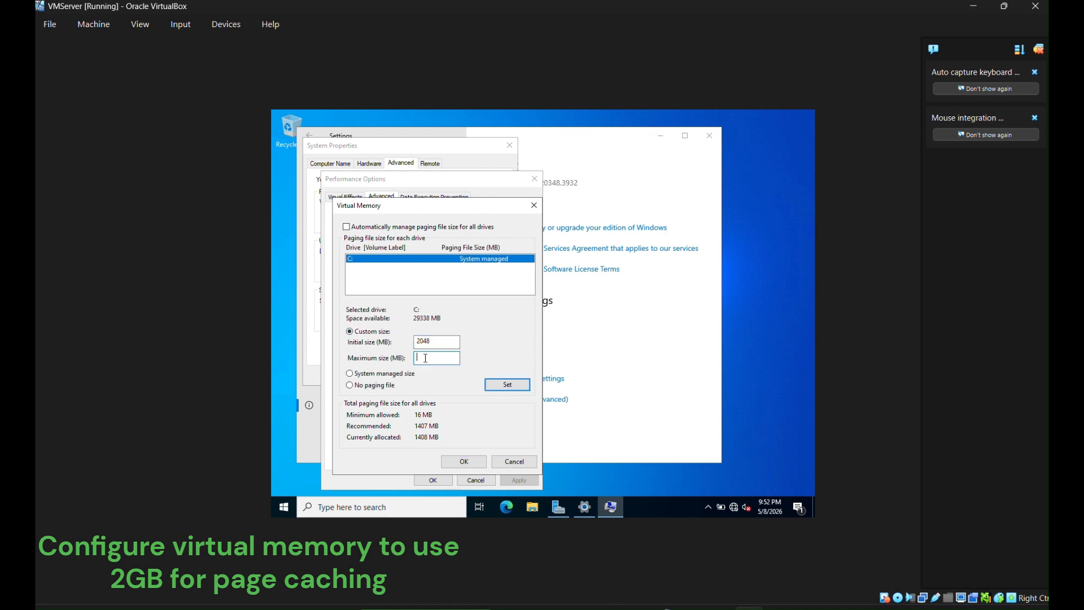
left_click(499, 385)
left_click(463, 461)
key("Return")
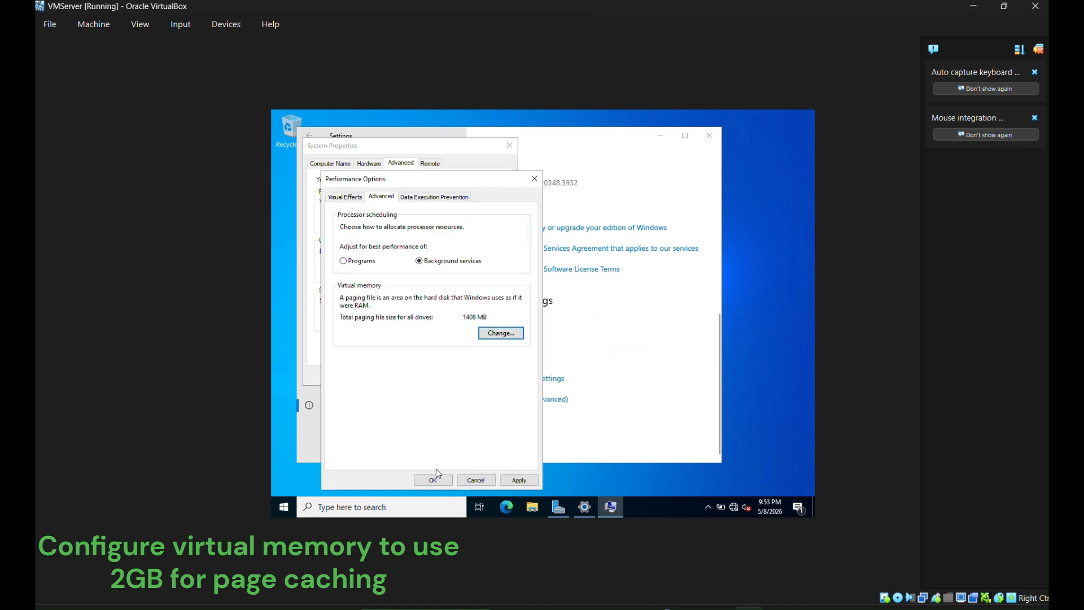
left_click(446, 481)
left_click(414, 382)
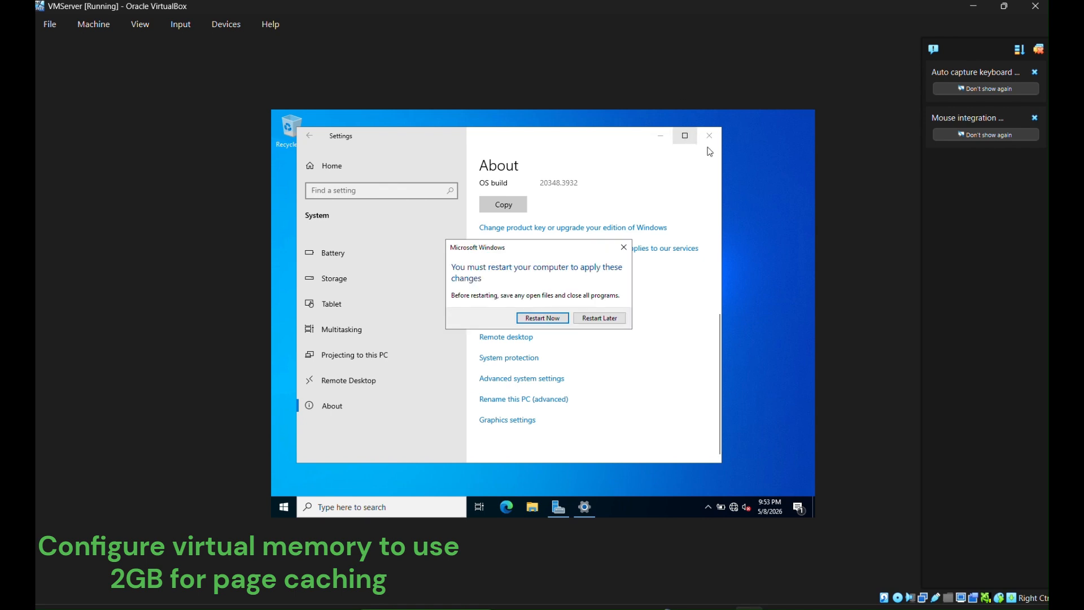
- Restart the server and sign back in to the Administrator account with its password
left_click(518, 320)
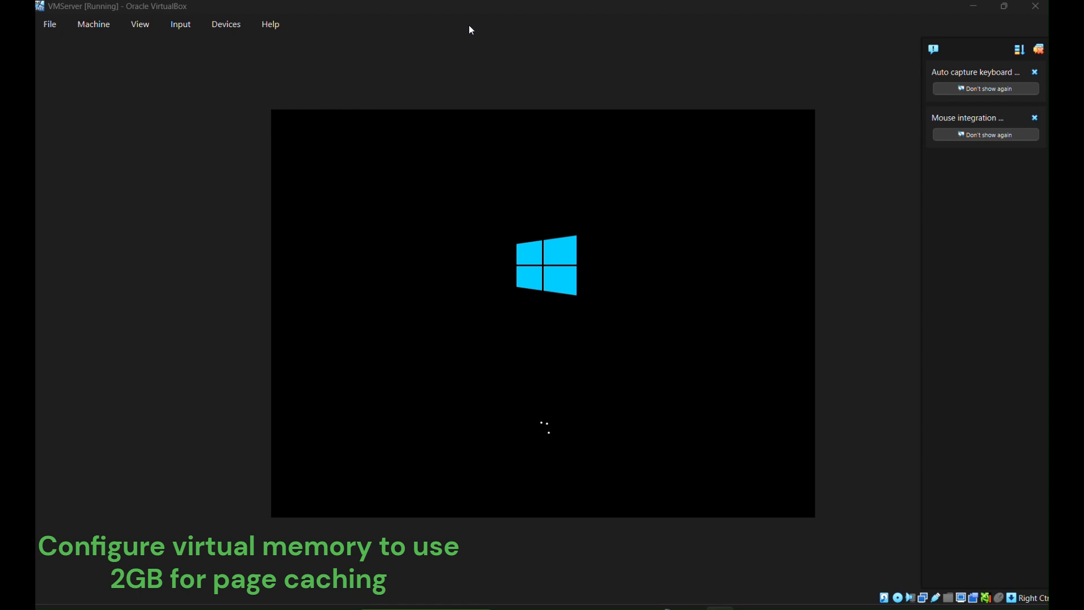
left_click(502, 354)
key("Caps_Lock")
type("•")
key("Caps_Lock")
type("•••••••")
key("Return")
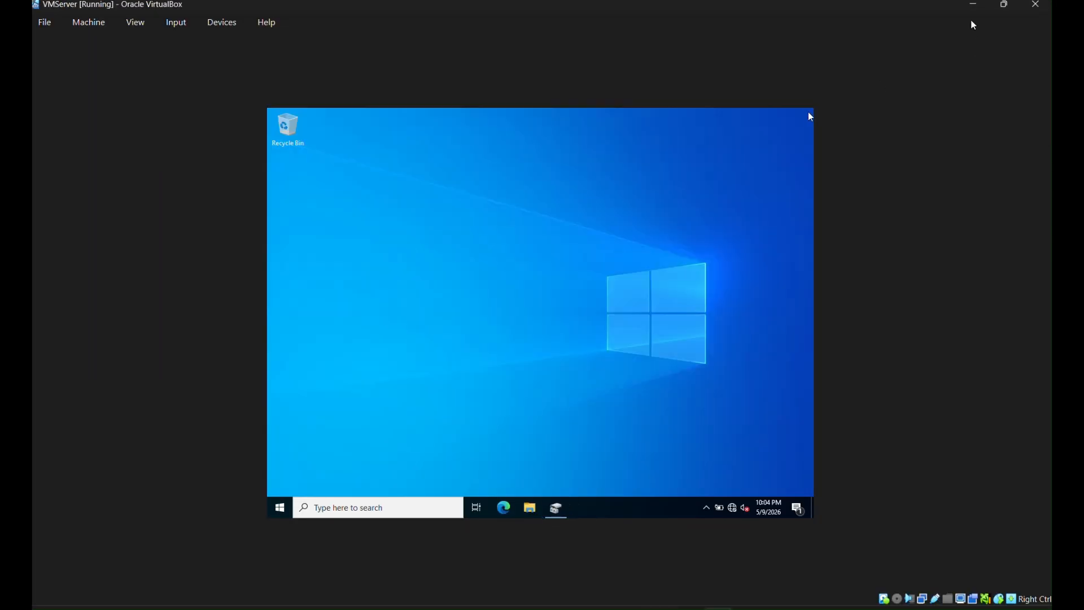
left_click(1037, 5)
- Power off VMServer, attach a new 10 GB VMServer_3.vdi to the LsiLogic SAS controller, and start it
left_click(497, 344)
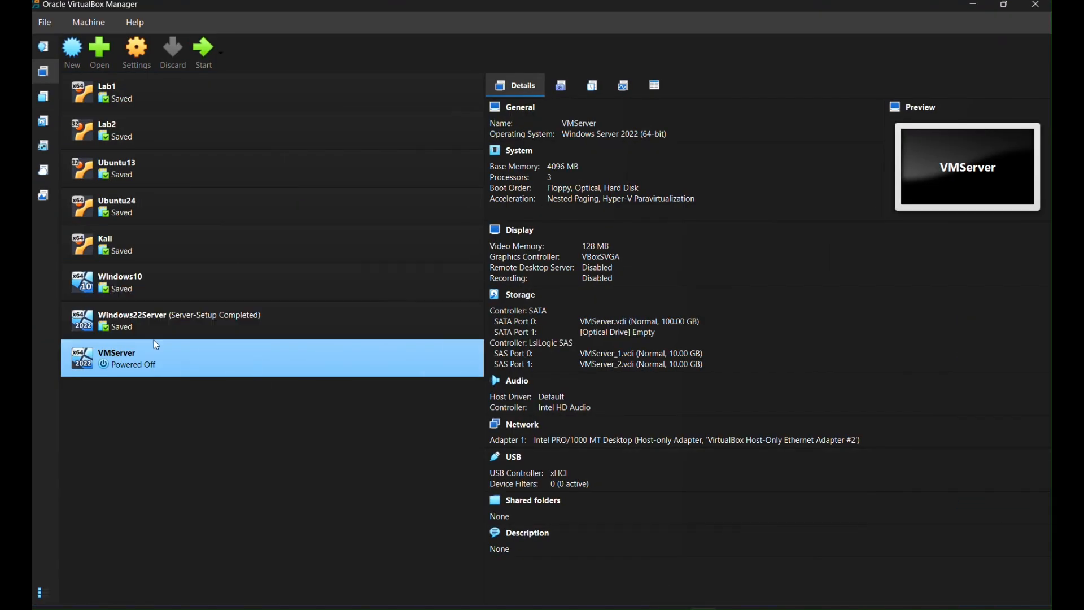
right_click(158, 347)
left_click(248, 103)
left_click(368, 279)
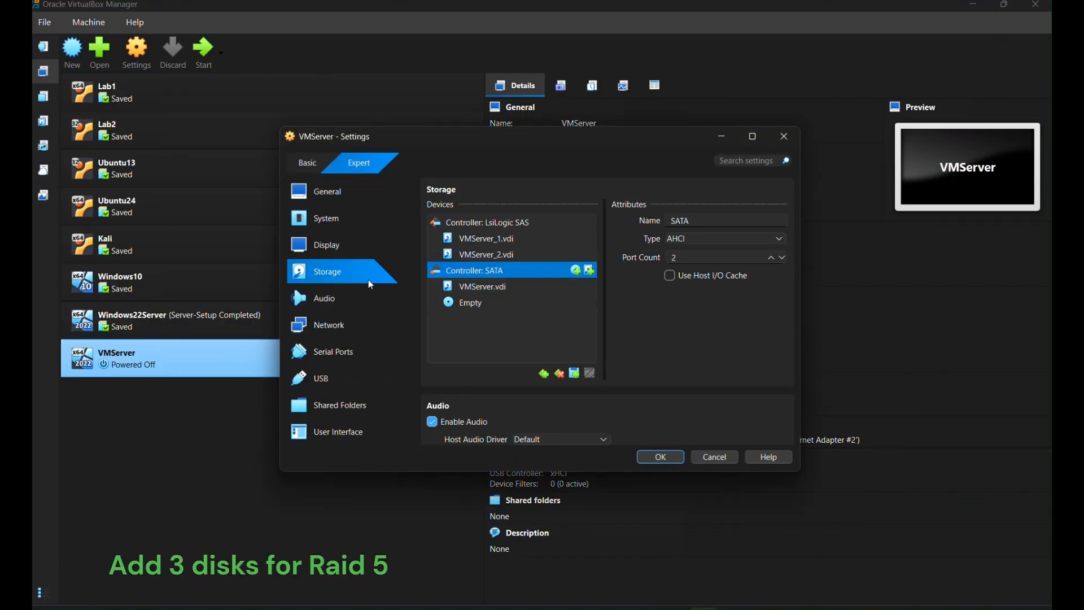
left_click(584, 222)
left_click(590, 222)
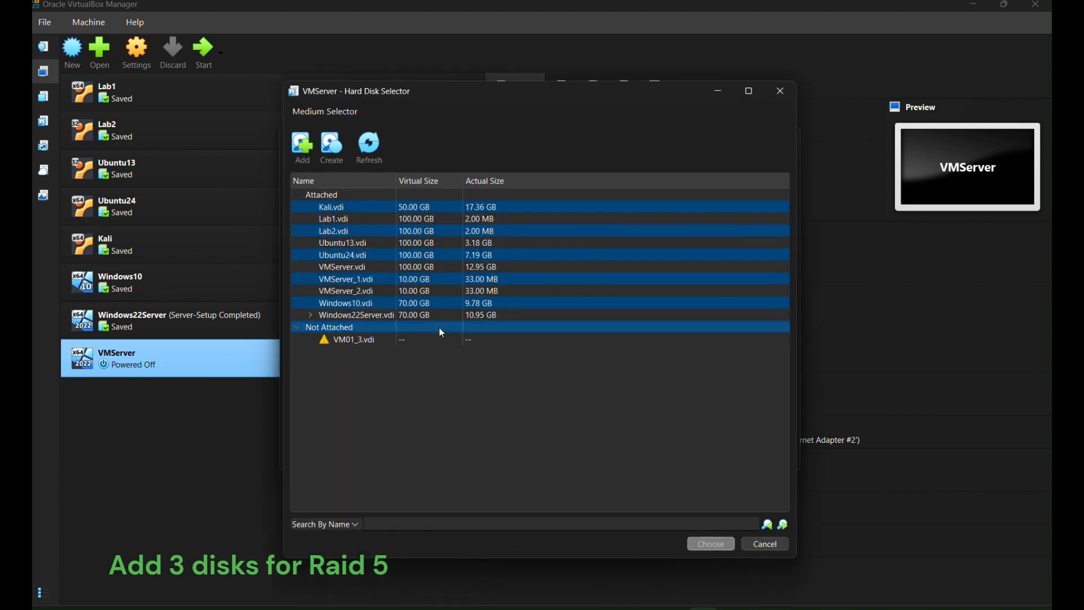
left_click(335, 153)
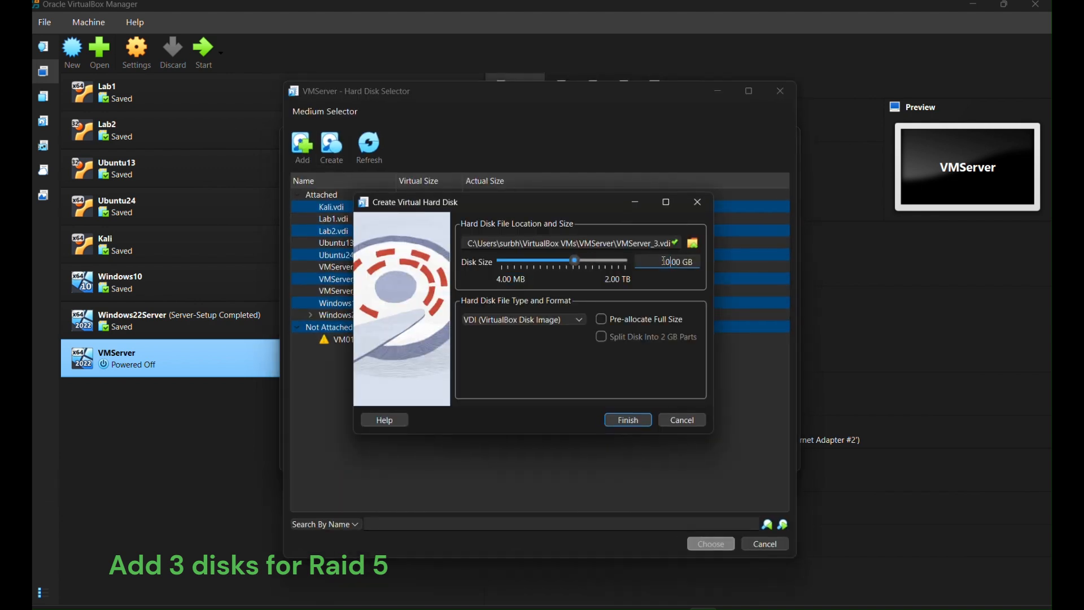
left_click(628, 423)
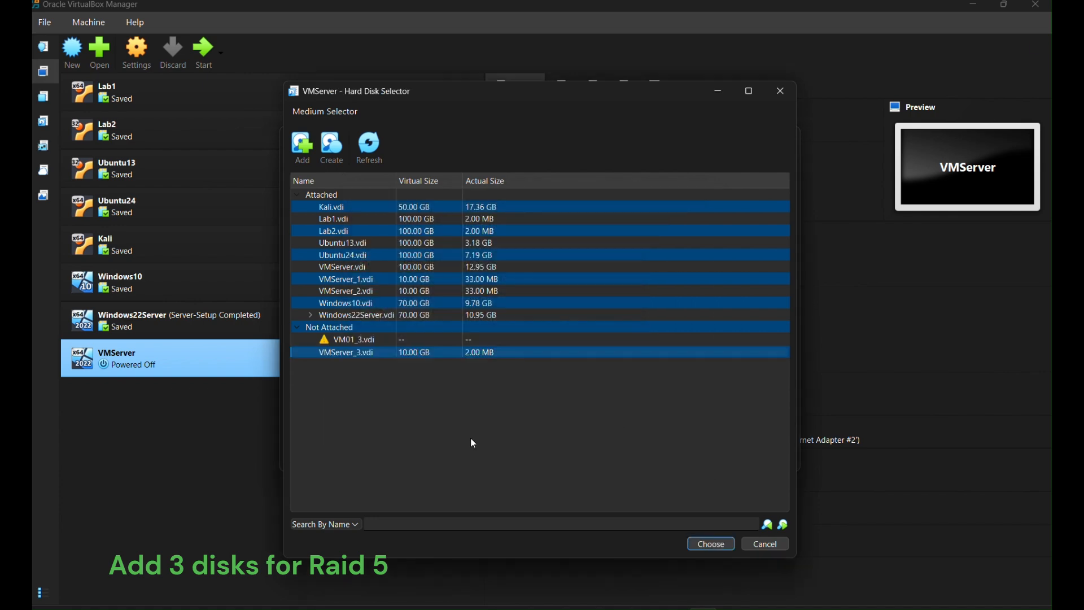
double_click(337, 353)
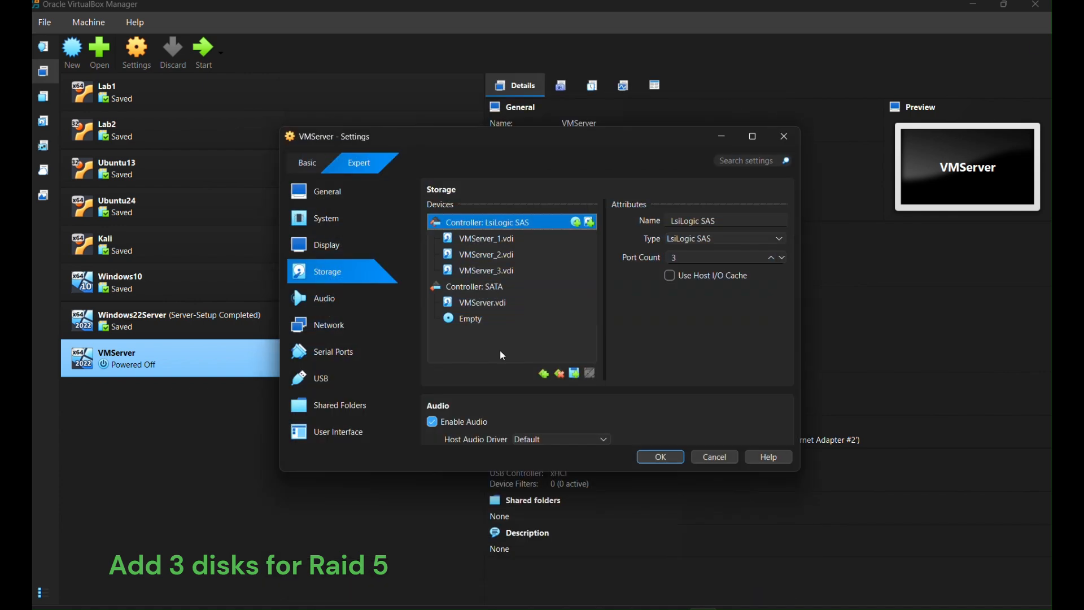
left_click(665, 464)
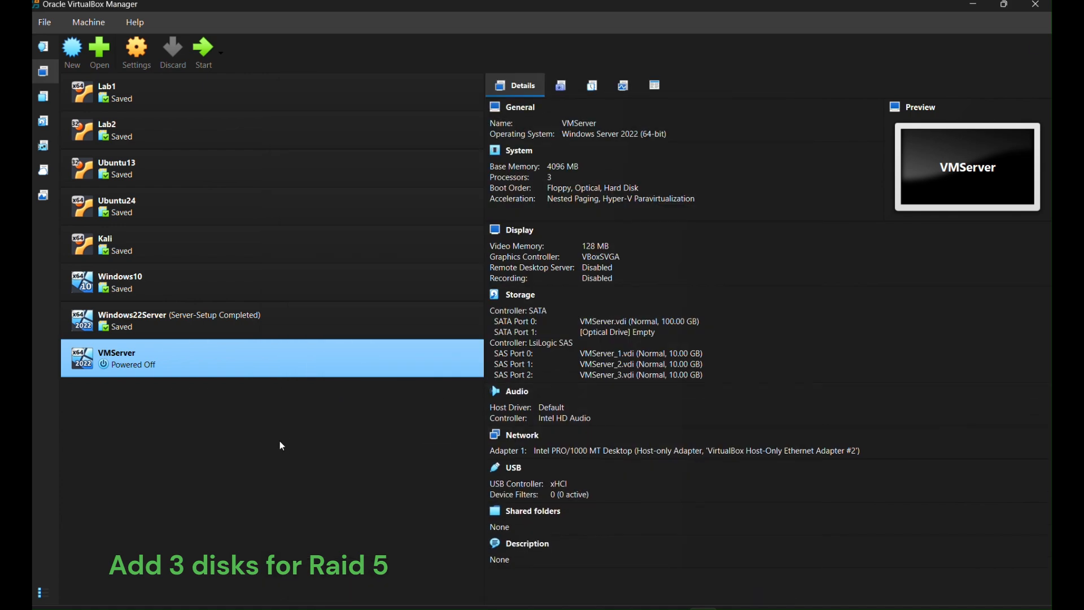
double_click(219, 358)
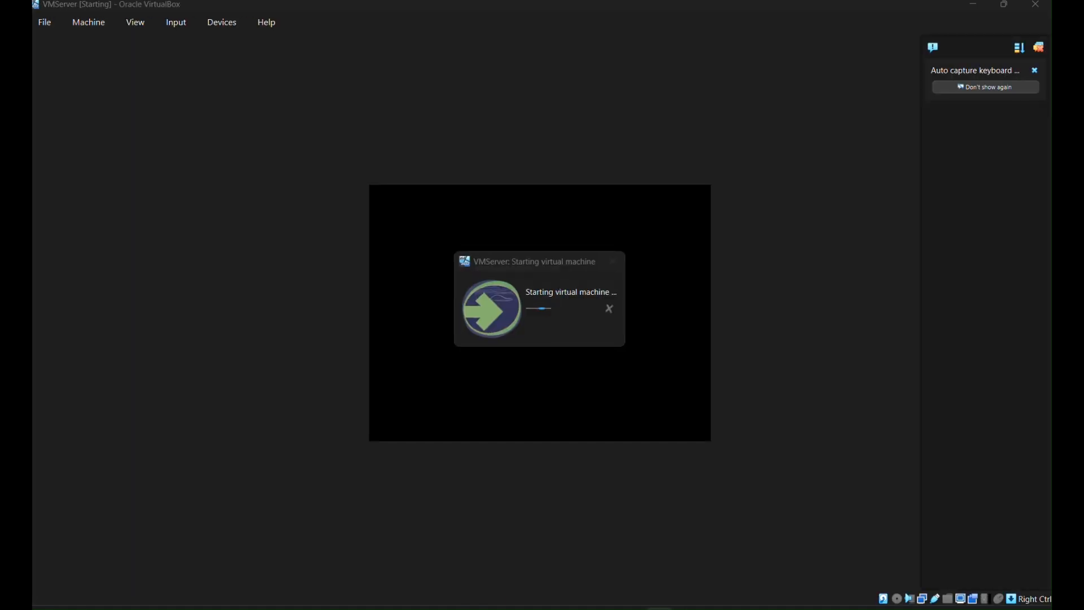
- Send Ctrl-Alt-Del from the Input menu and log in with the Administrator password
left_click(176, 23)
mouse_move(198, 51)
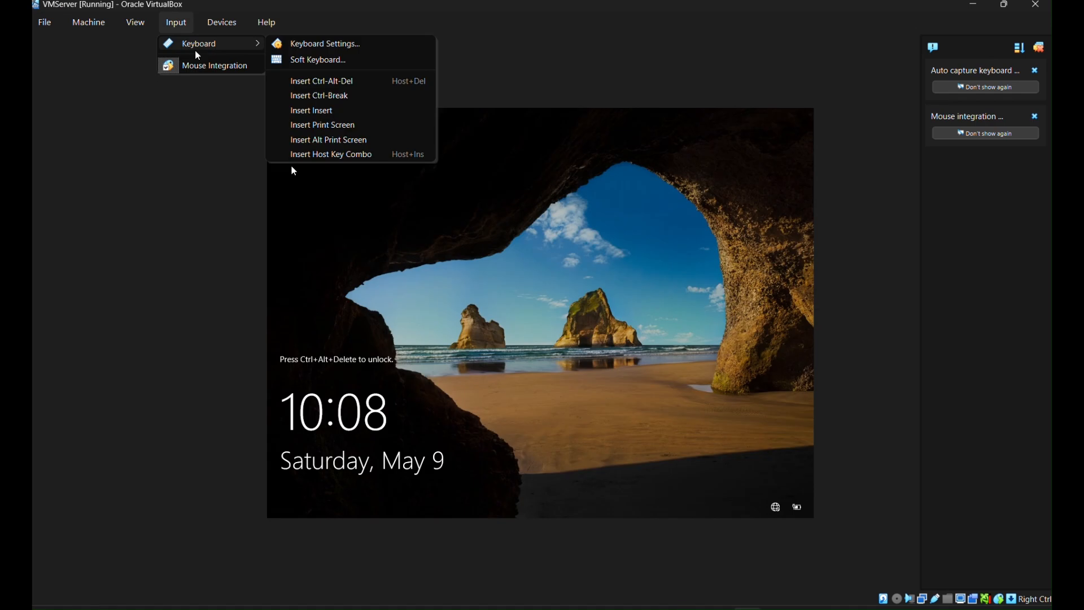
left_click(326, 82)
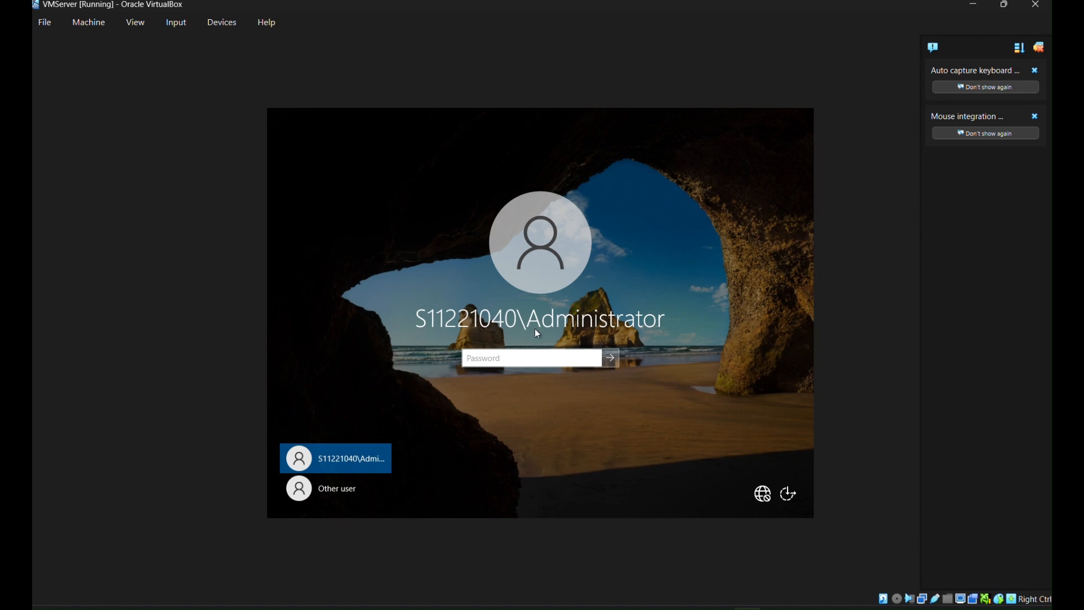
key("Caps_Lock")
key("Caps_Lock")
type("••••••")
key("Caps_Lock")
type("•")
key("Caps_Lock")
type("•••")
key("Return")
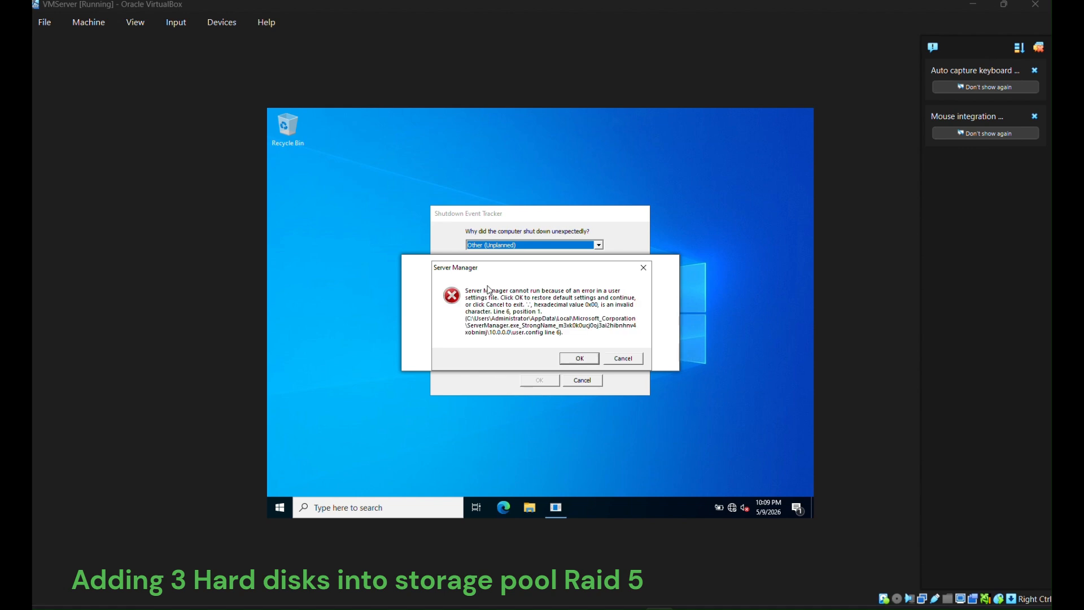
- Dismiss the Server Manager error and shutdown prompts, check the new disks in Disk Management, and minimize it
left_click(579, 358)
left_click(586, 381)
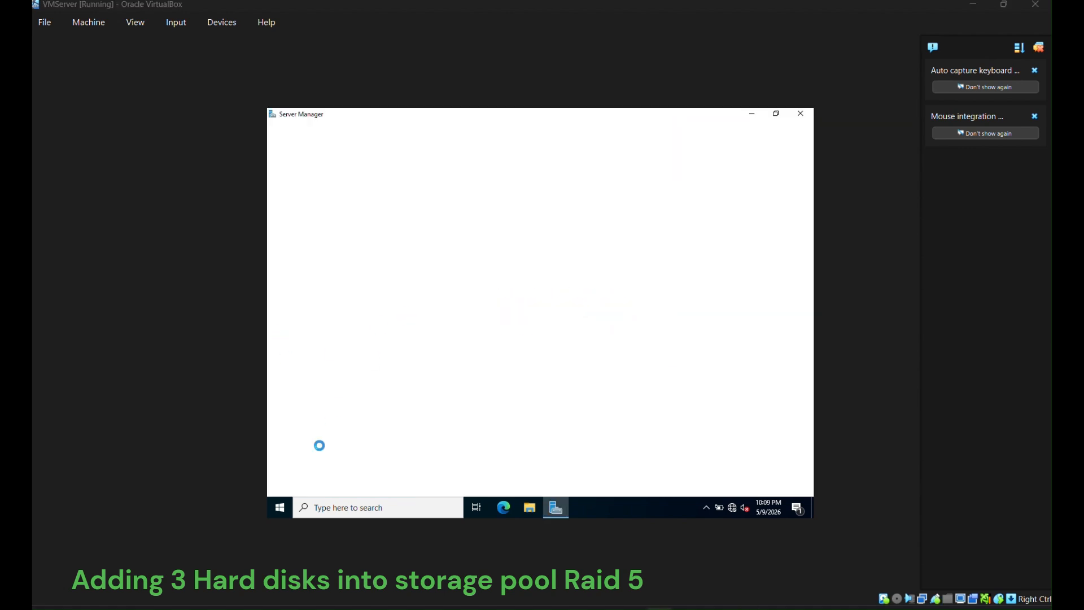
right_click(292, 512)
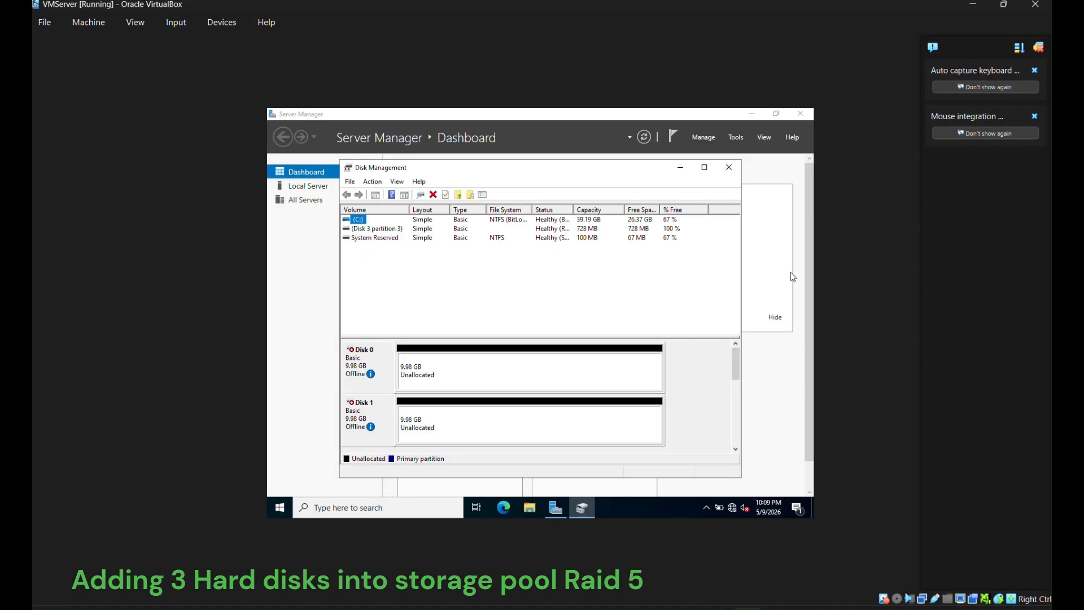
left_click_drag(738, 371, 741, 432)
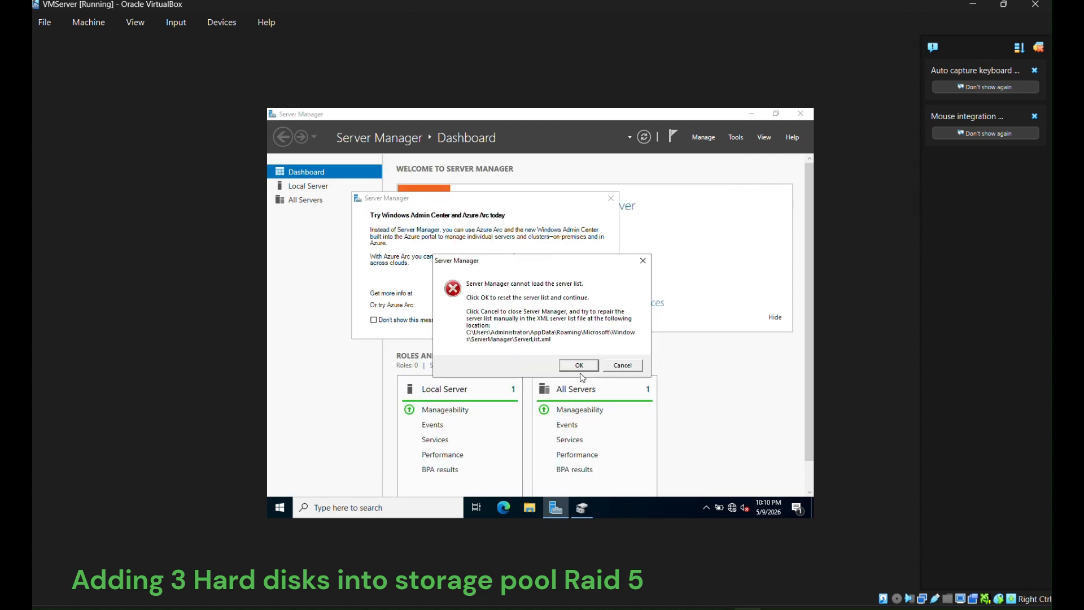
left_click(623, 366)
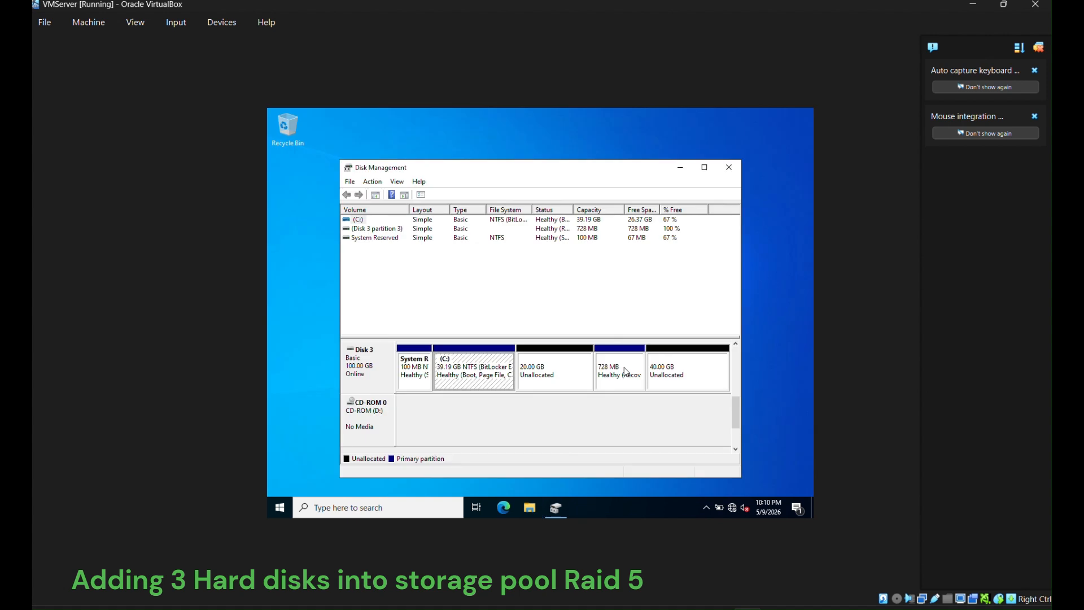
left_click(688, 170)
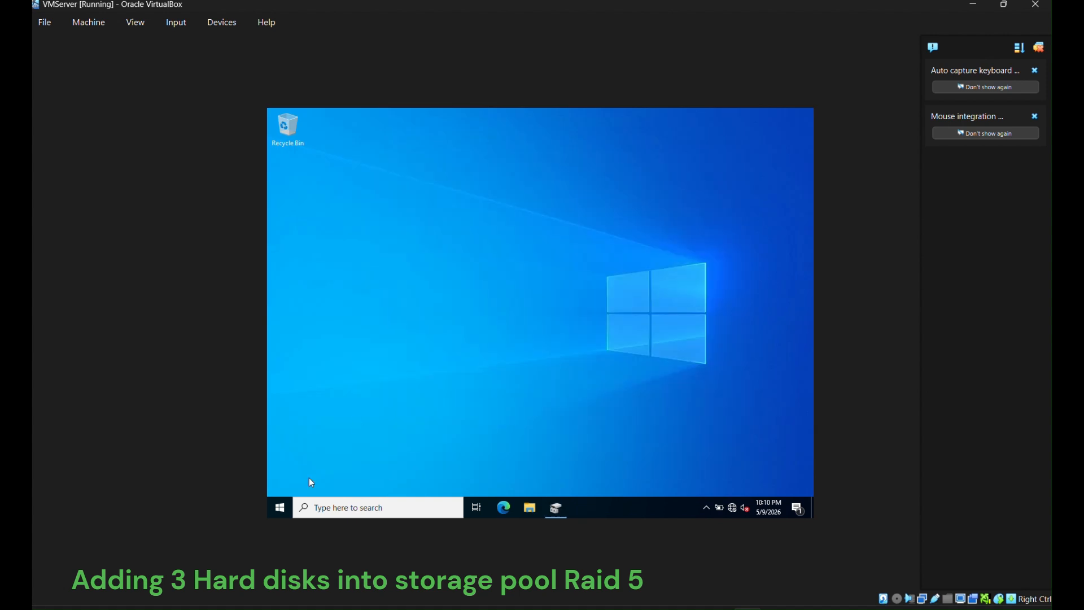
- Launch Server Manager and go to File and Storage Services > Storage Pools
left_click(352, 507)
type("server")
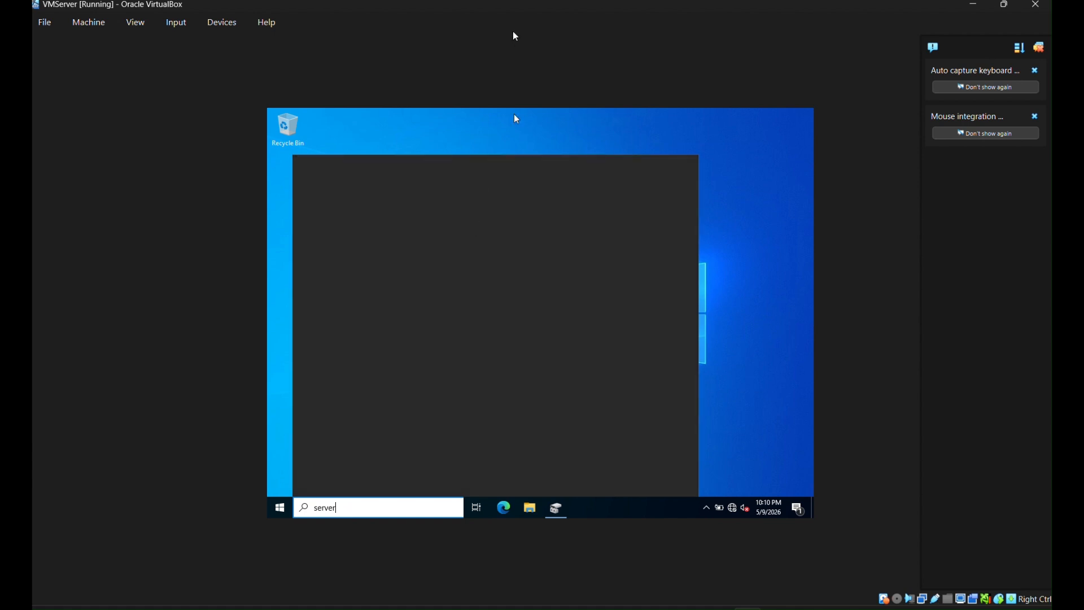
key("Return")
left_click(341, 243)
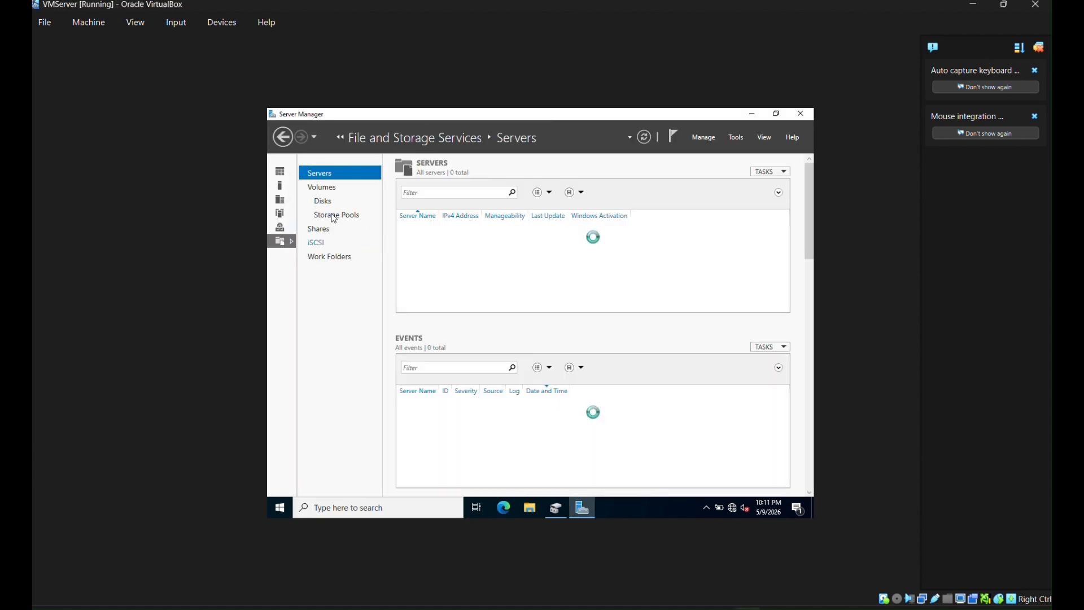
left_click(335, 216)
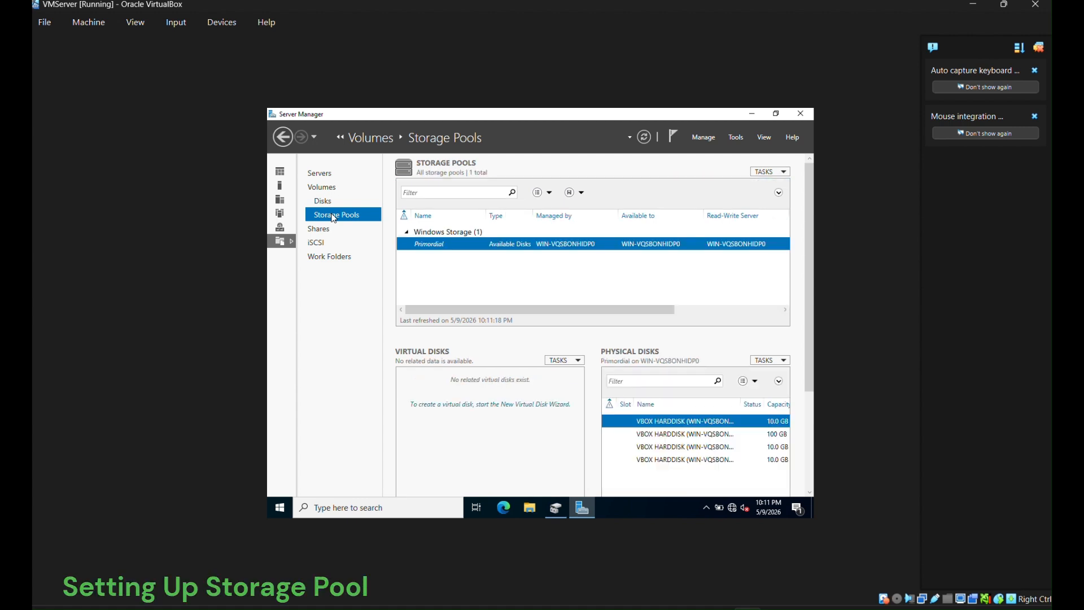
- Create storage pool MyStoragePool from the three 10 GB SAS disks and select it
left_click(770, 171)
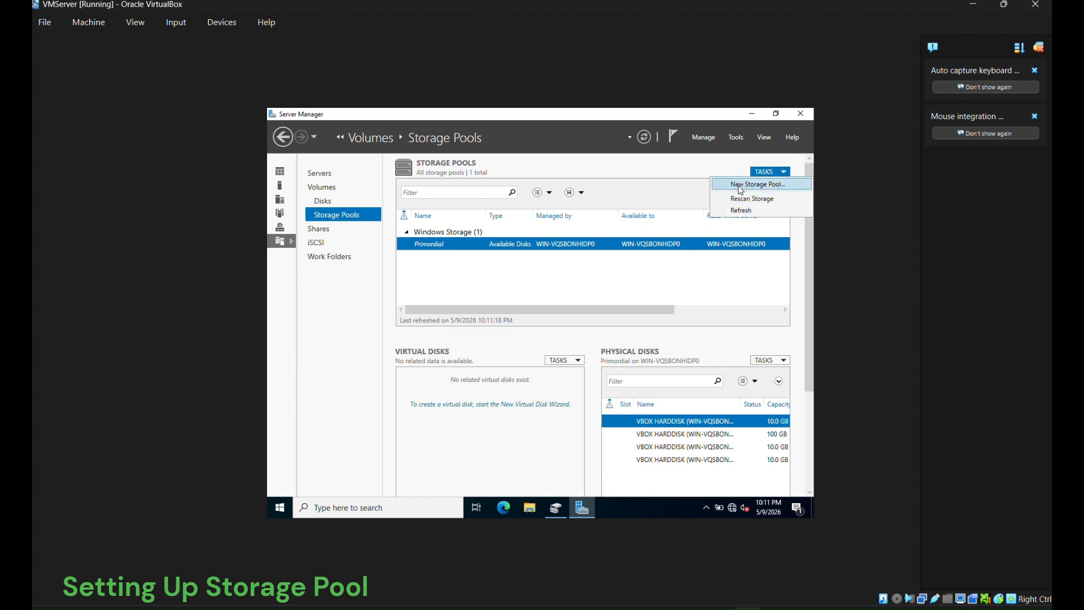
left_click(740, 186)
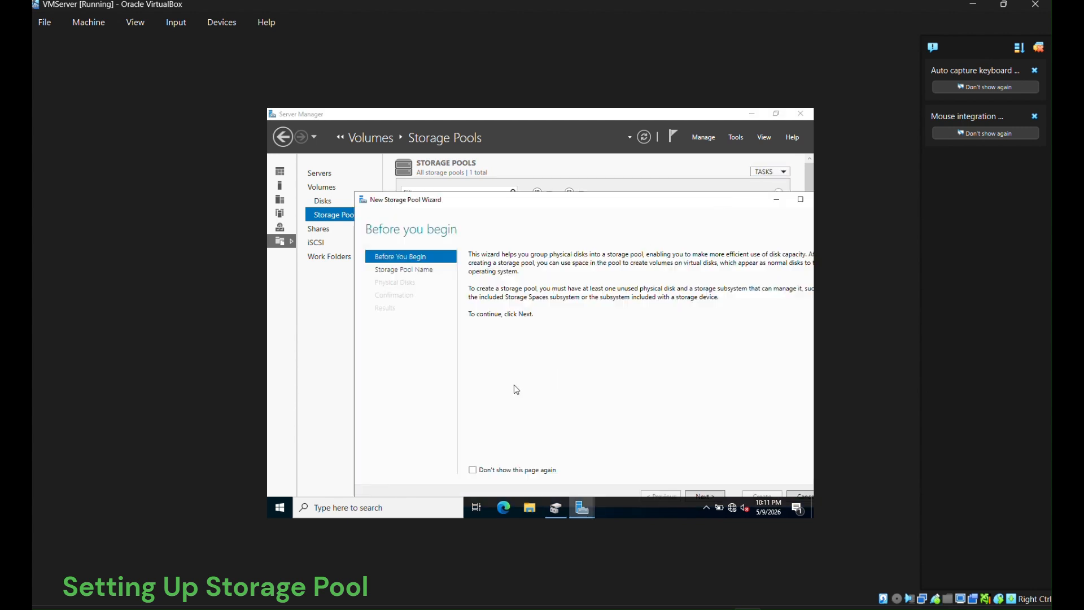
double_click(575, 198)
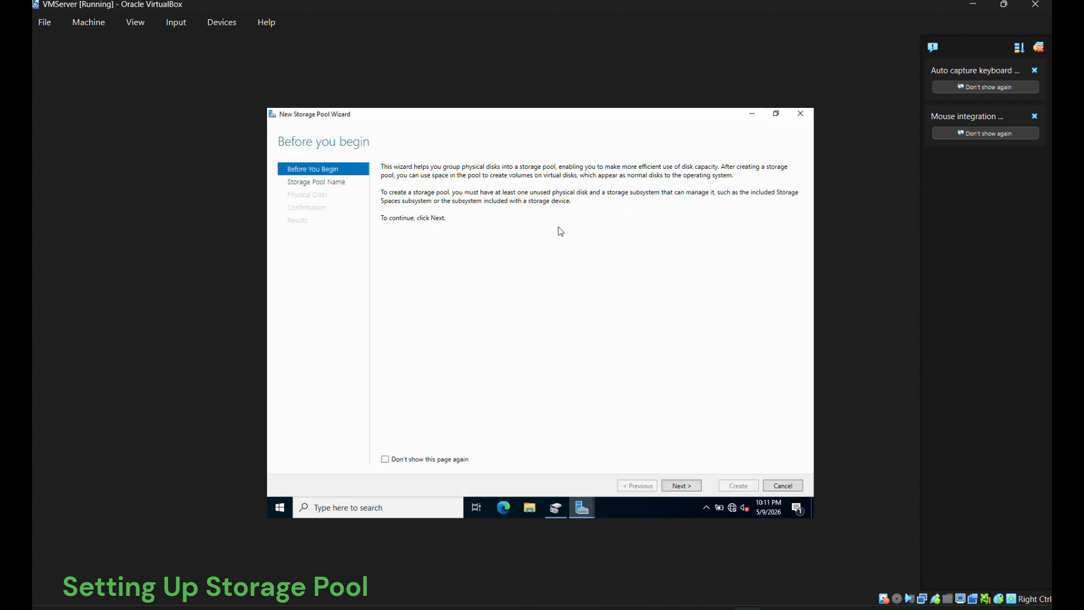
left_click(681, 485)
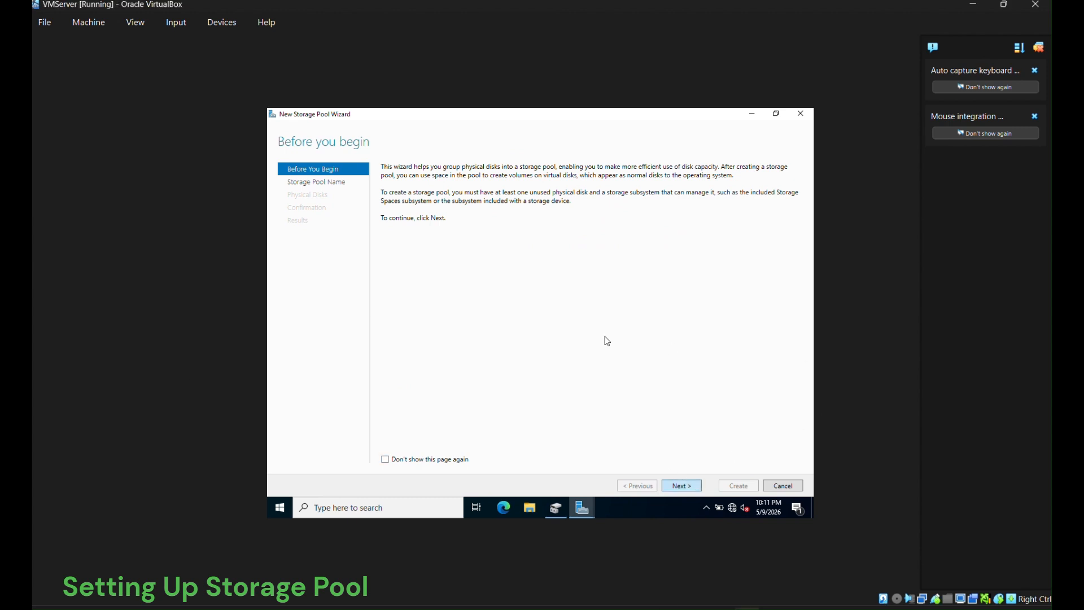
type("M")
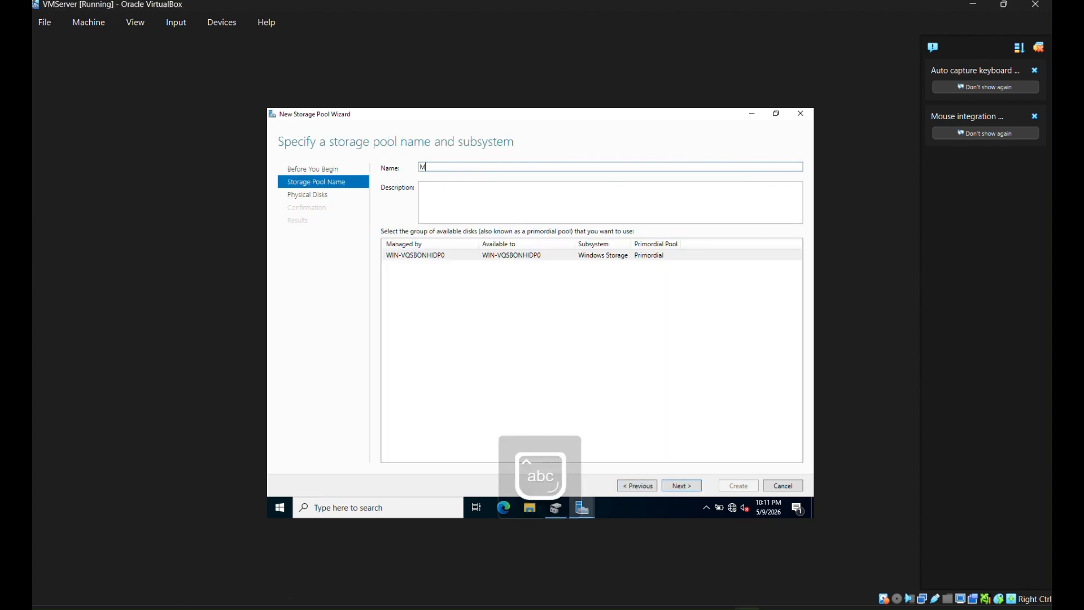
type("yStoragePool")
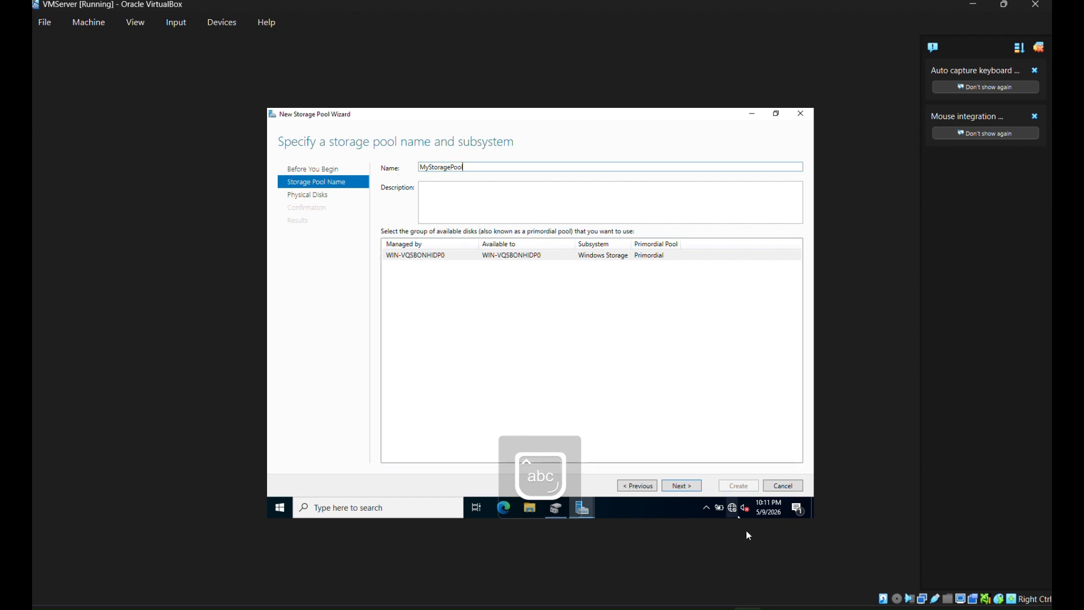
left_click(685, 486)
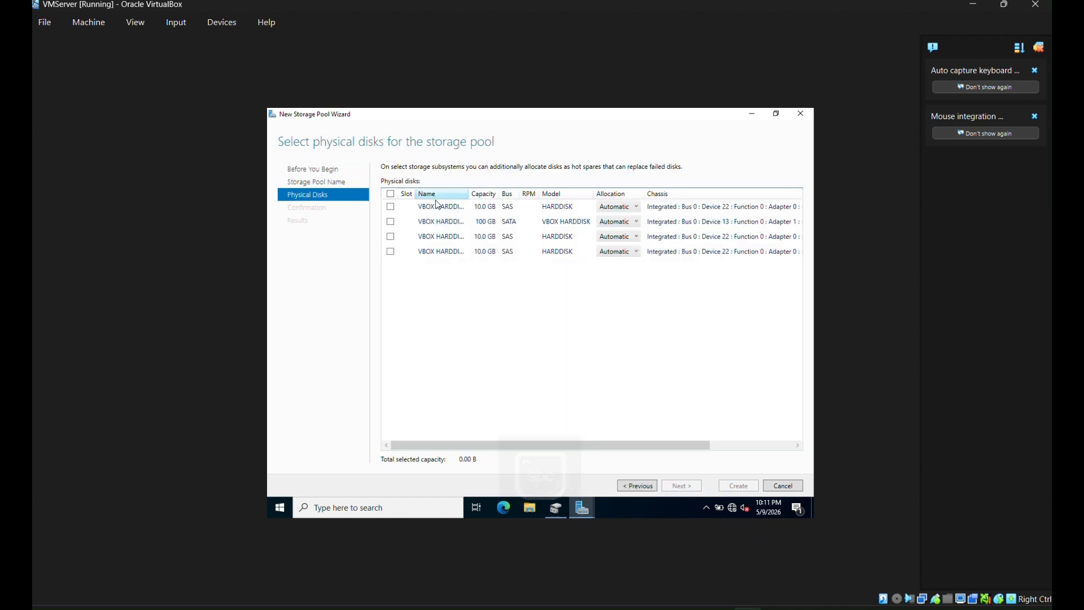
left_click(390, 208)
left_click(391, 236)
left_click(391, 252)
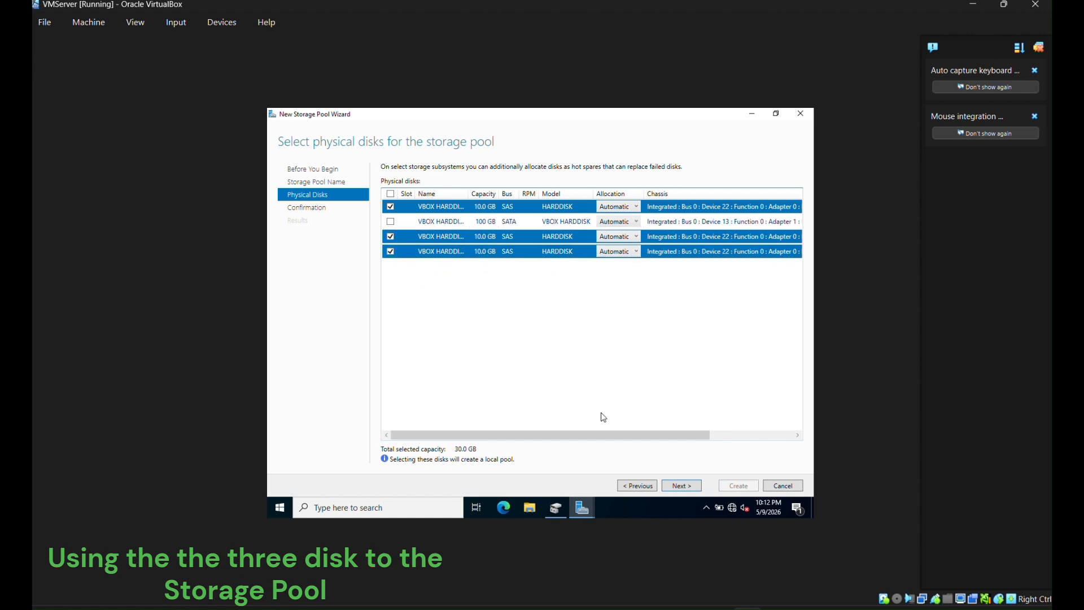
left_click(674, 487)
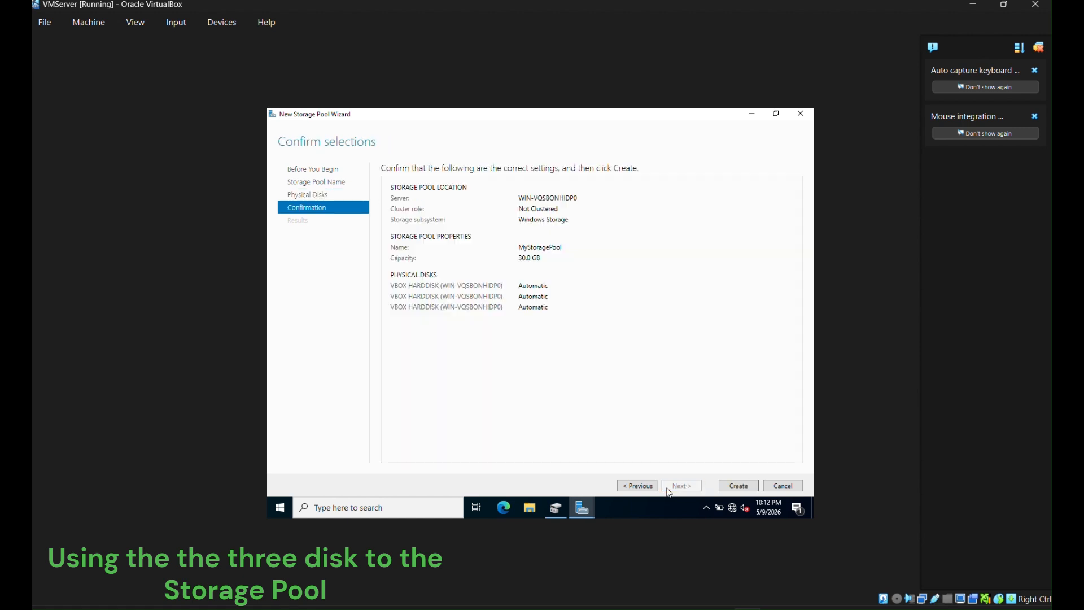
left_click(736, 486)
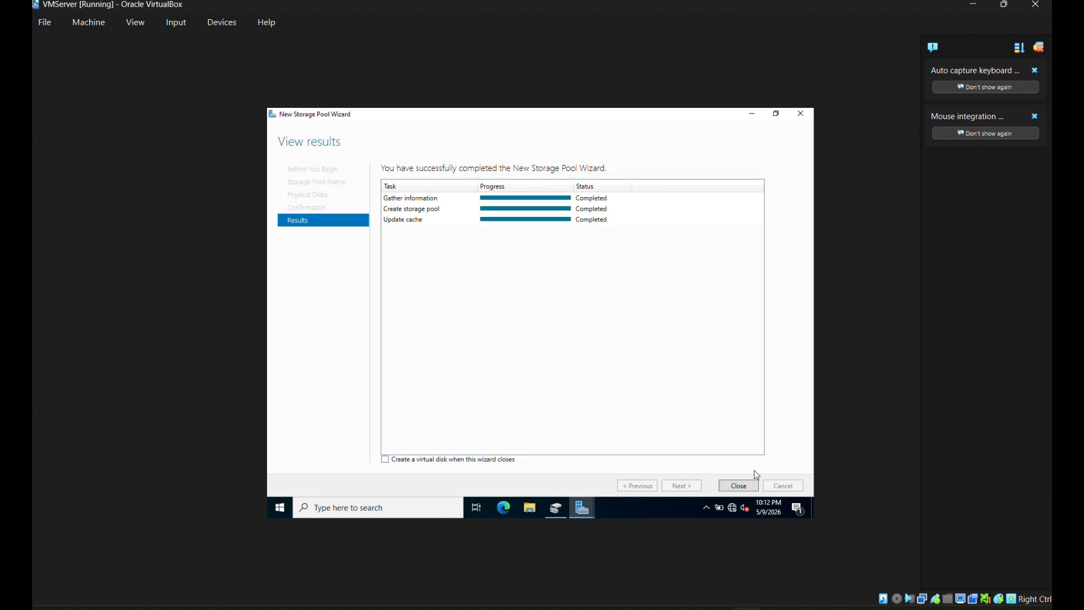
left_click(739, 485)
left_click(429, 257)
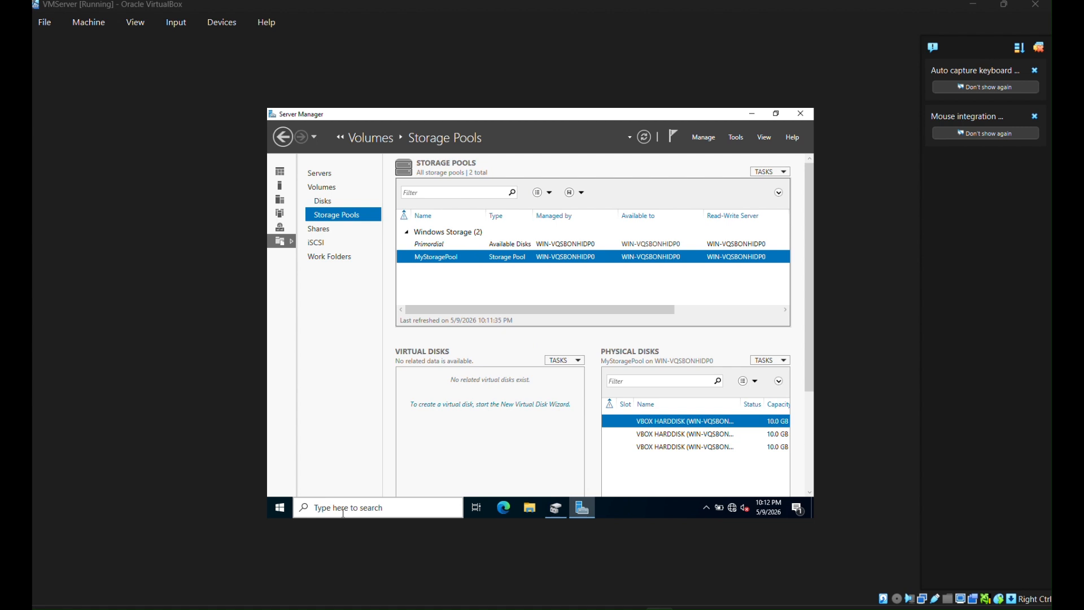
- Start a new virtual disk in MyStoragePool and name it MyVirtualDisk
left_click(559, 361)
left_click(590, 373)
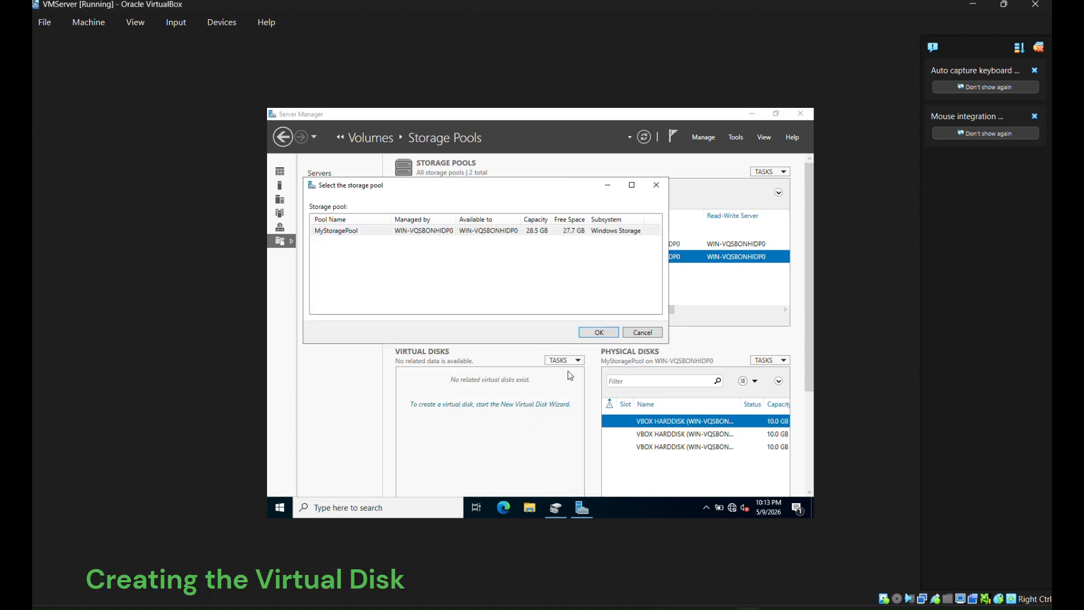
left_click(597, 332)
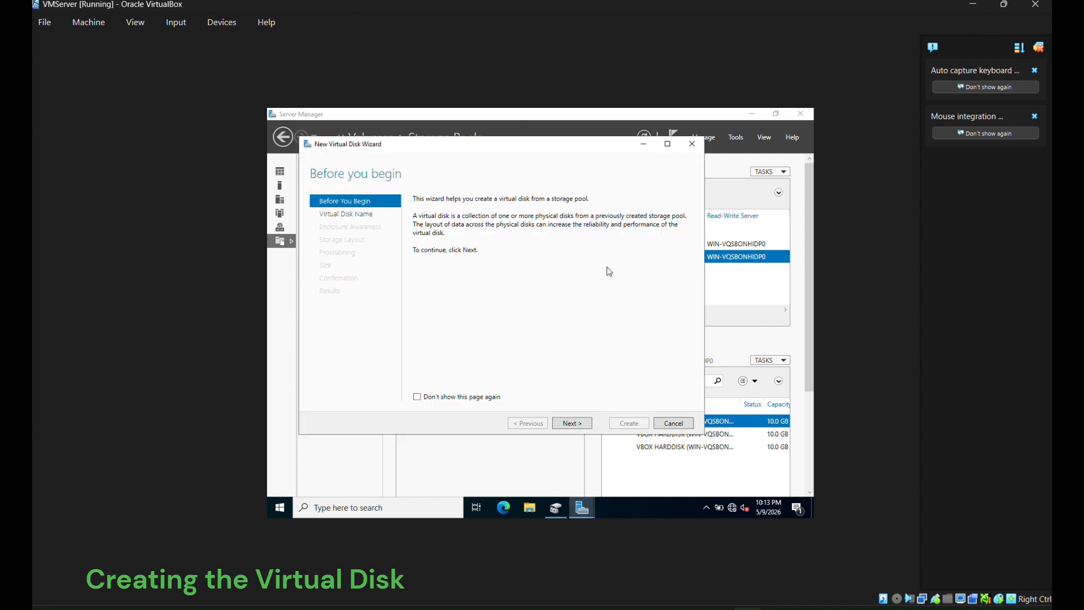
left_click(581, 423)
left_click(667, 144)
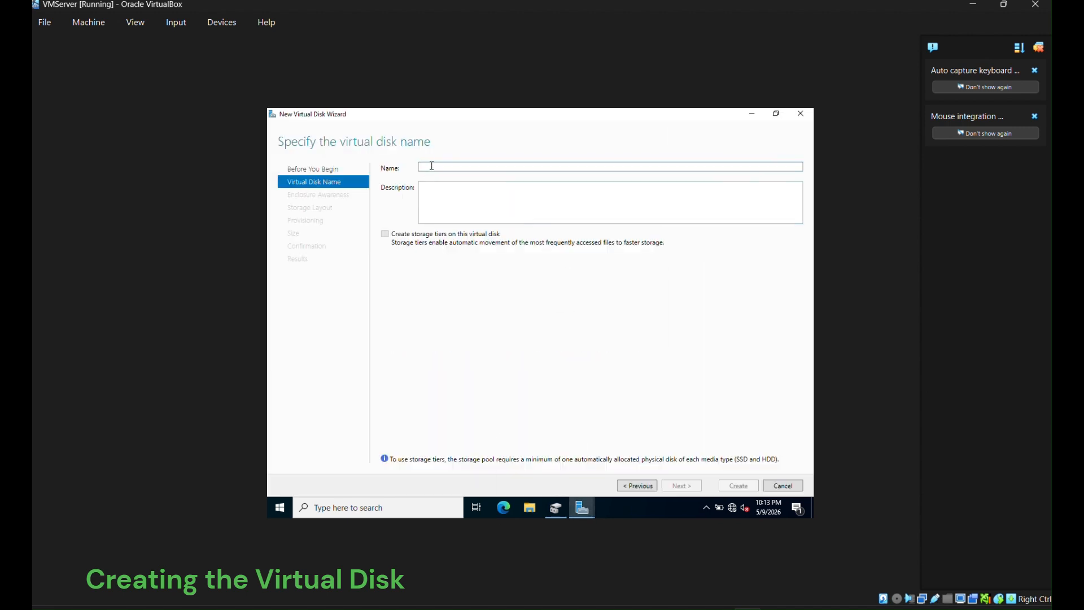
type("MyVirtualDisk")
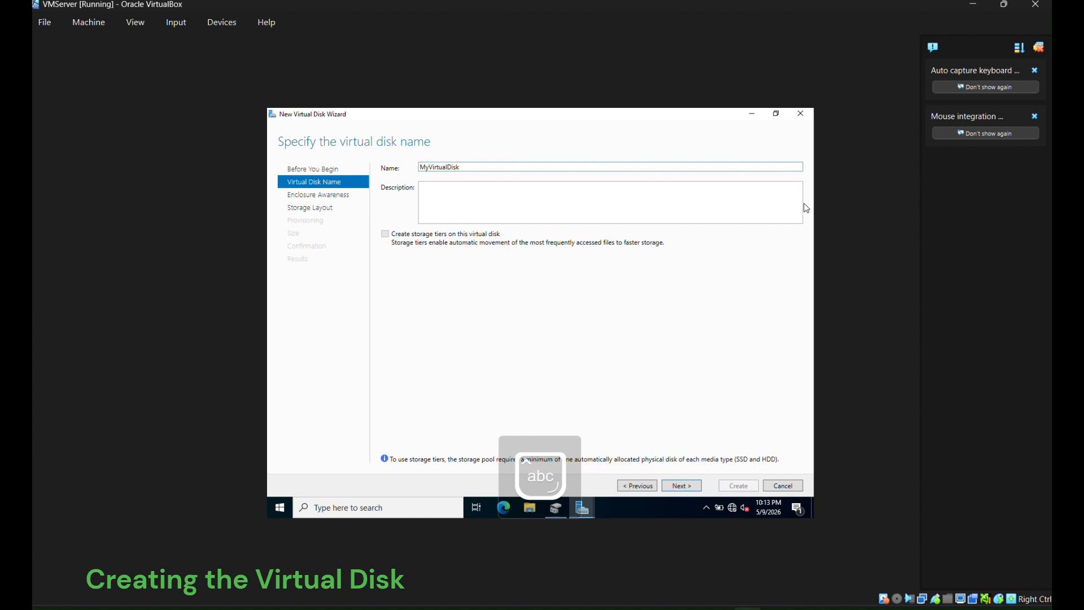
left_click(690, 489)
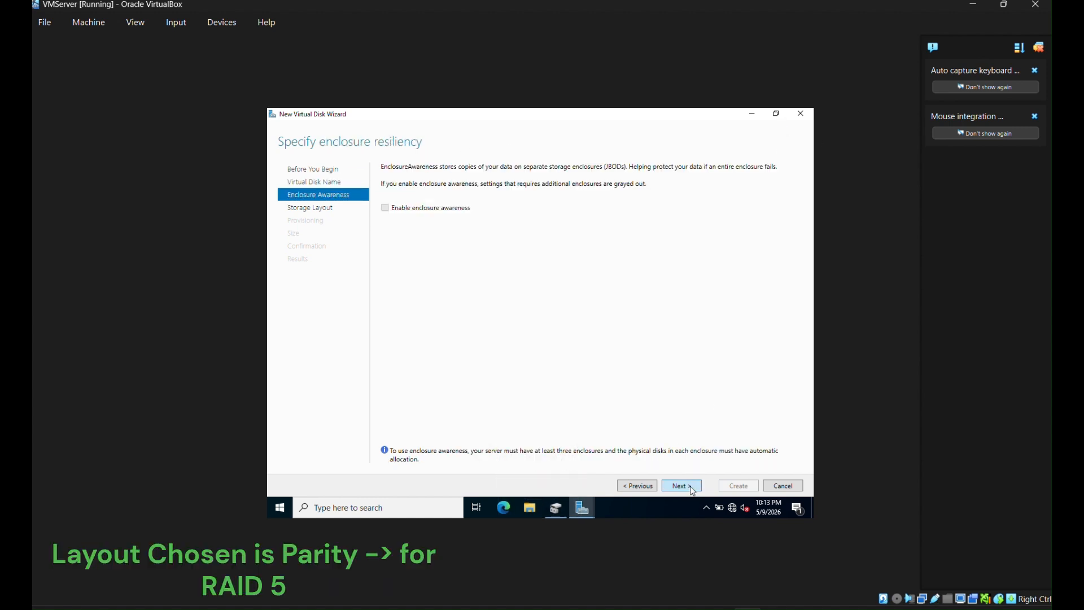
- Give MyVirtualDisk a Parity layout, Fixed provisioning and maximum size, then create it
left_click(692, 489)
left_click(400, 202)
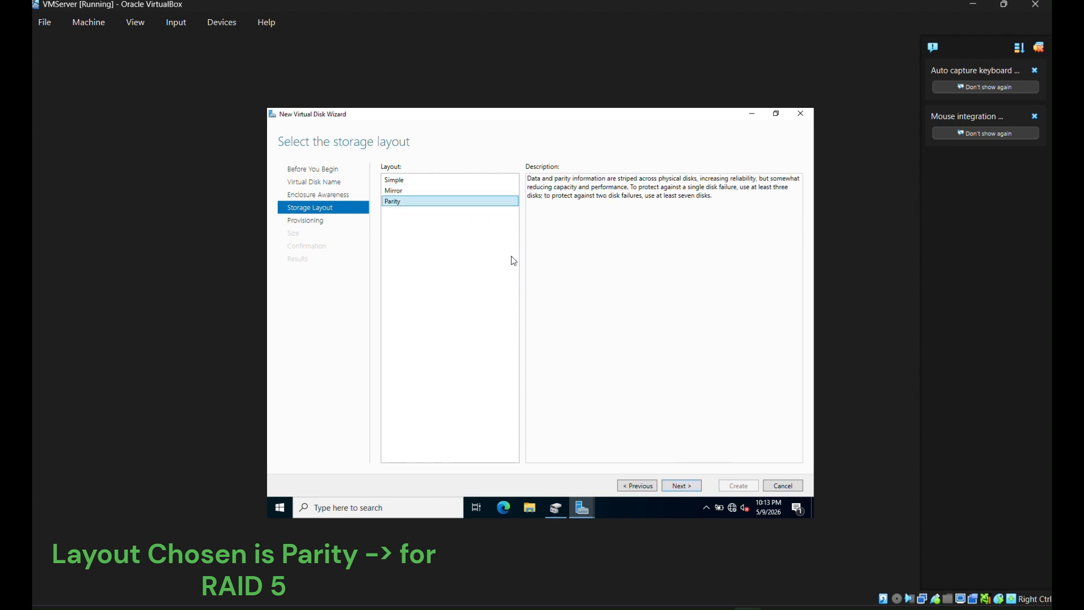
left_click(677, 486)
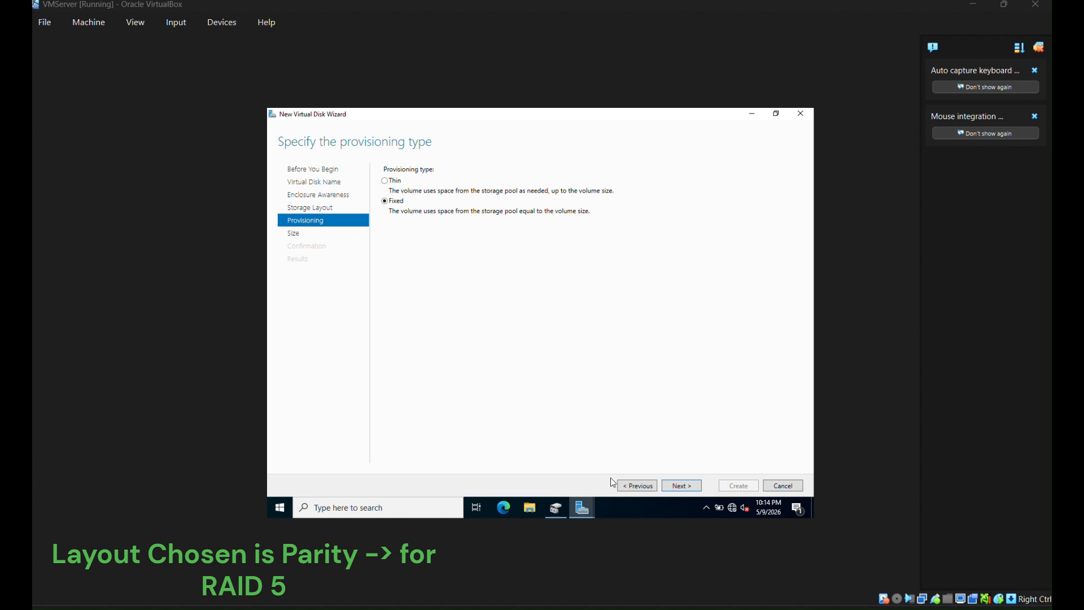
left_click(673, 487)
left_click(385, 221)
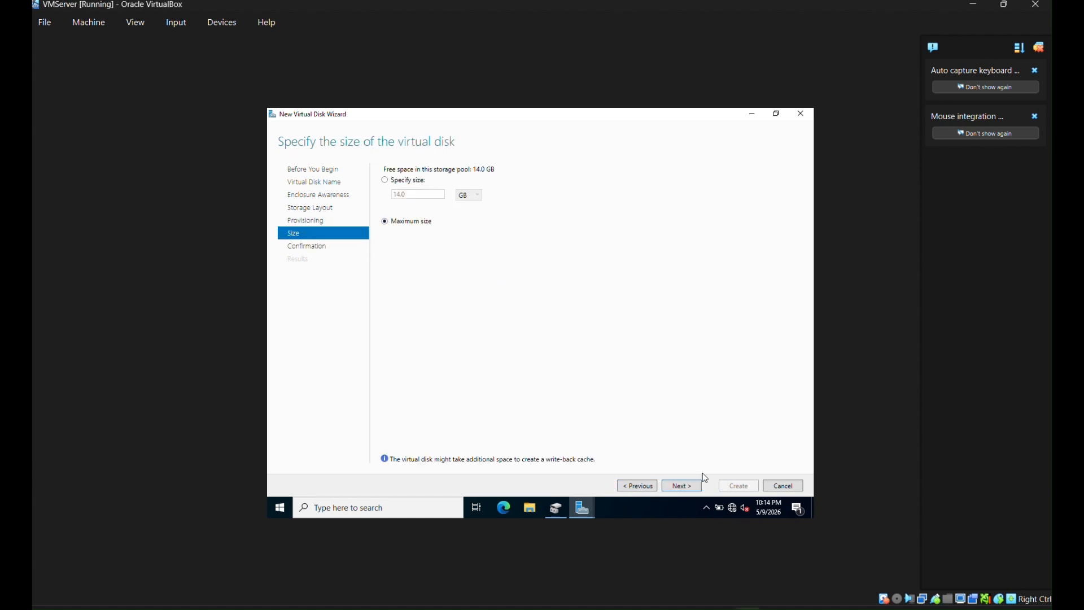
left_click(678, 488)
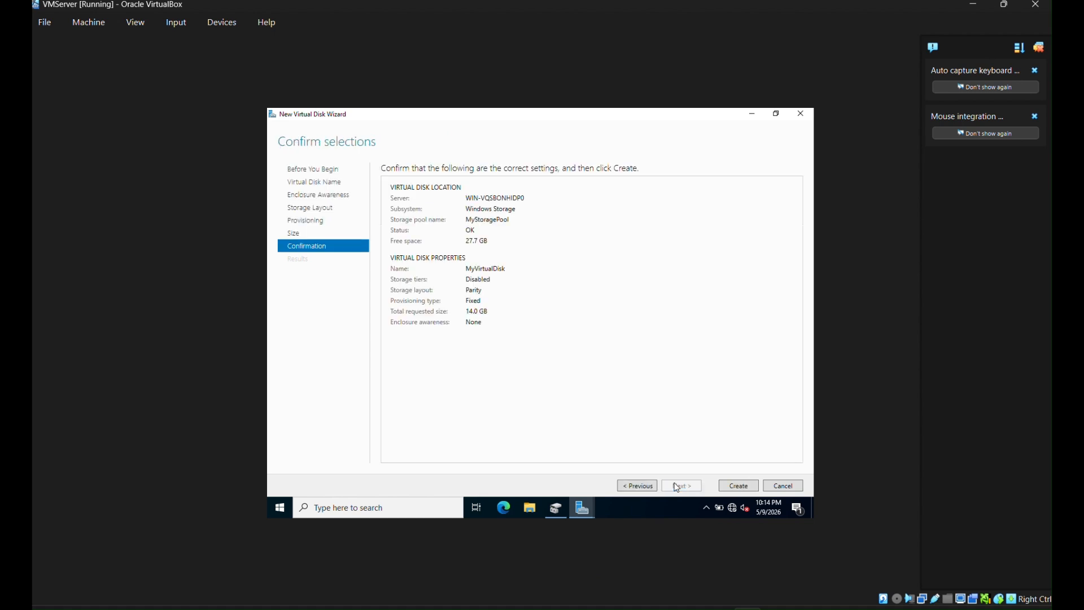
left_click(728, 489)
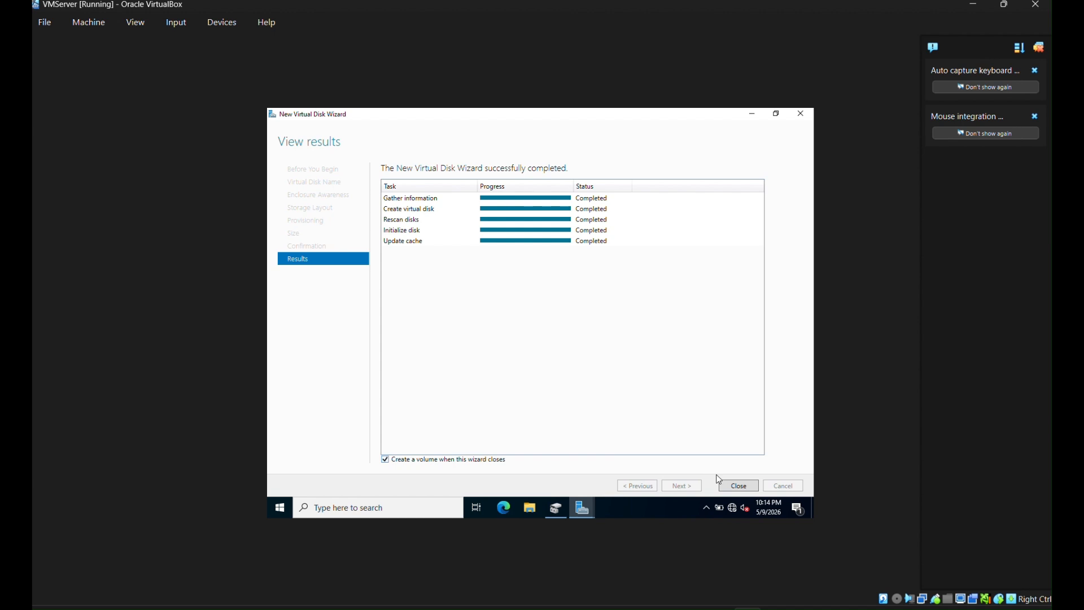
left_click(741, 489)
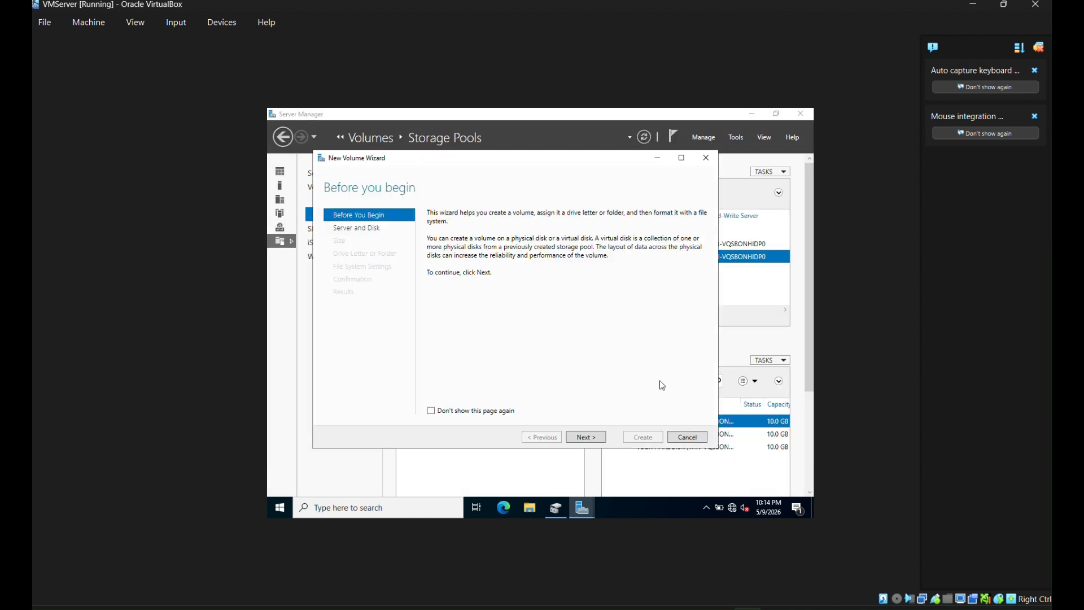
- In the New Volume Wizard, choose Disk 4, keep the 14.0 GB size, and assign drive letter S
left_click(581, 441)
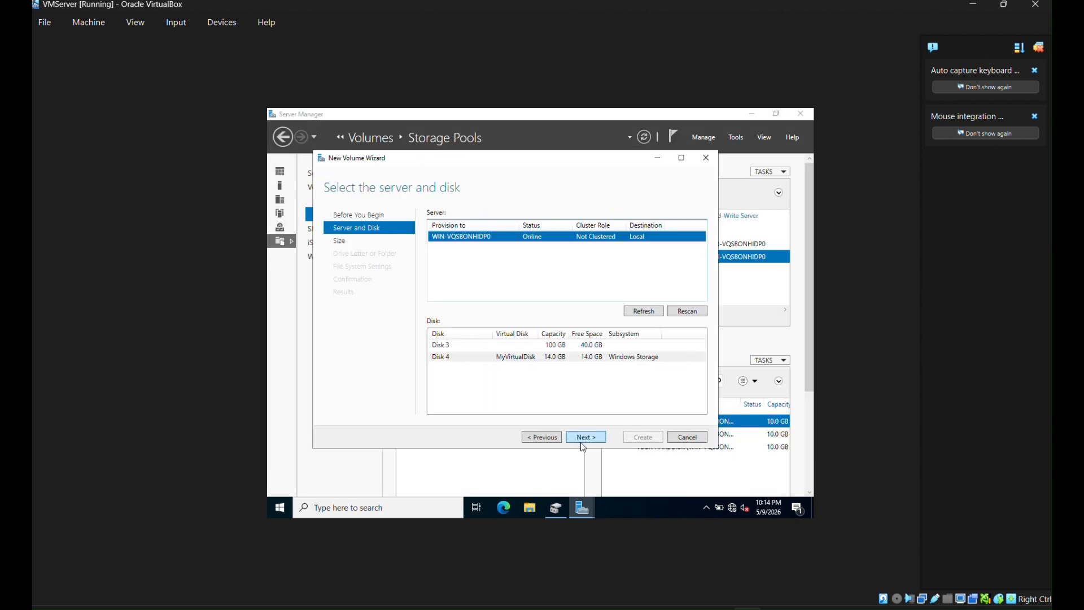
left_click(581, 442)
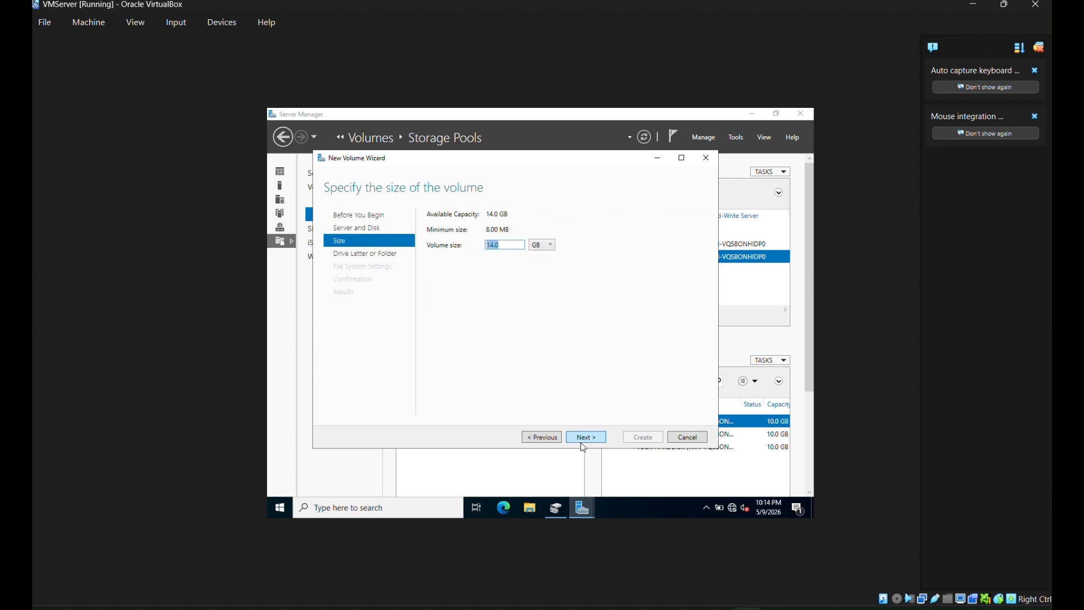
left_click(580, 442)
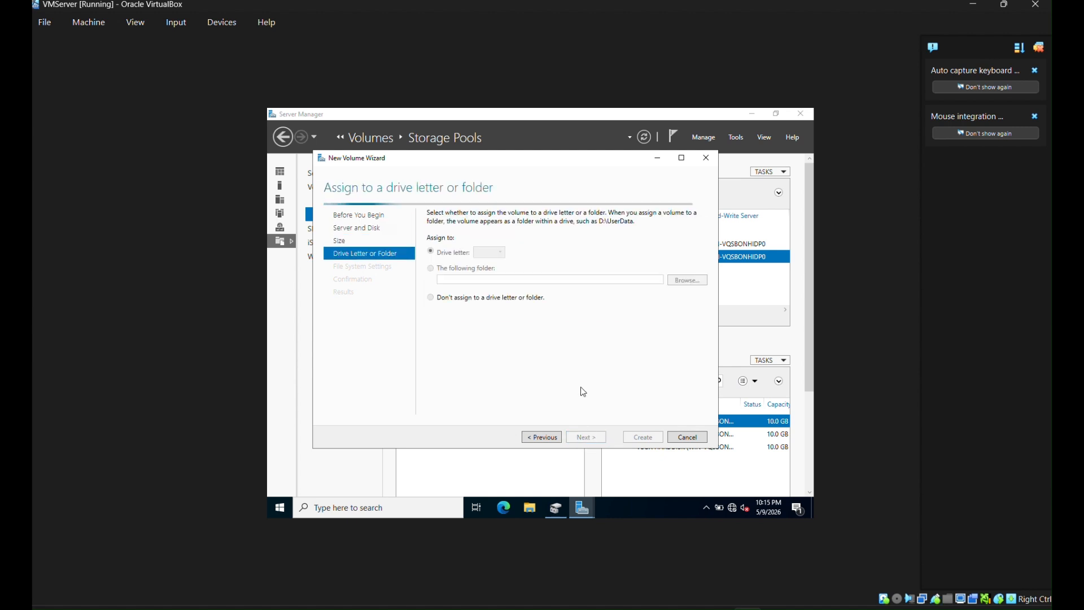
left_click(489, 252)
left_click_drag(501, 315, 504, 360)
left_click(486, 319)
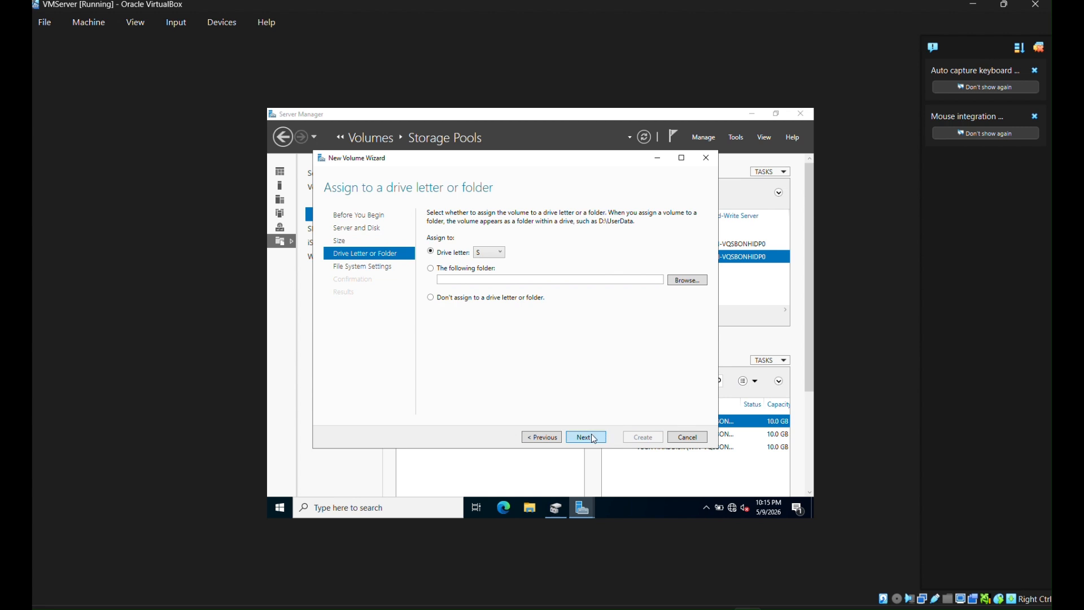
- Review the wizard pages, keep NTFS, create the S: volume and close the wizard
left_click(558, 435)
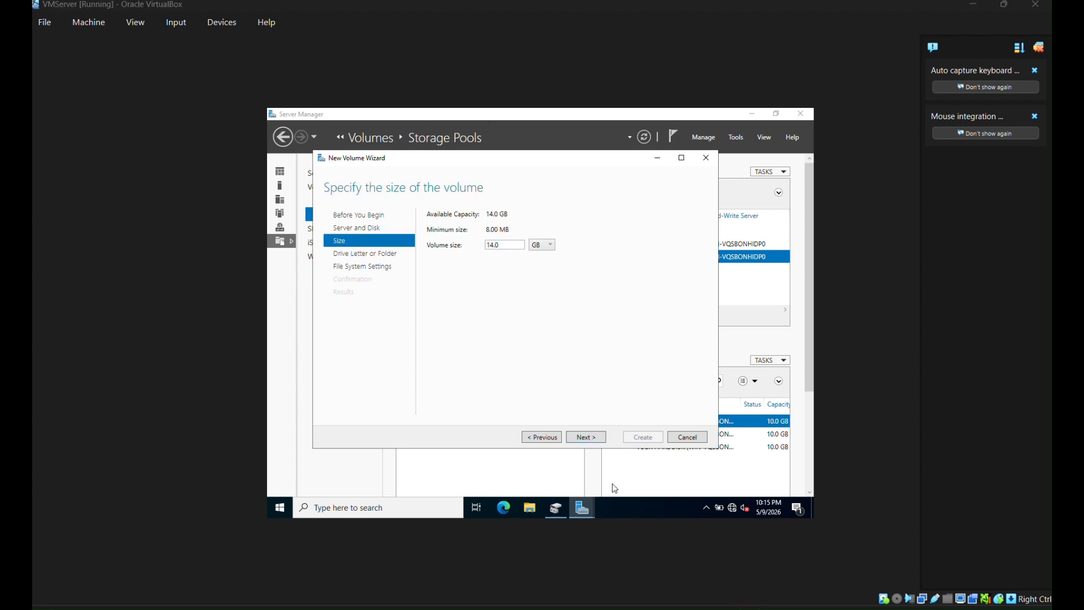
left_click(550, 437)
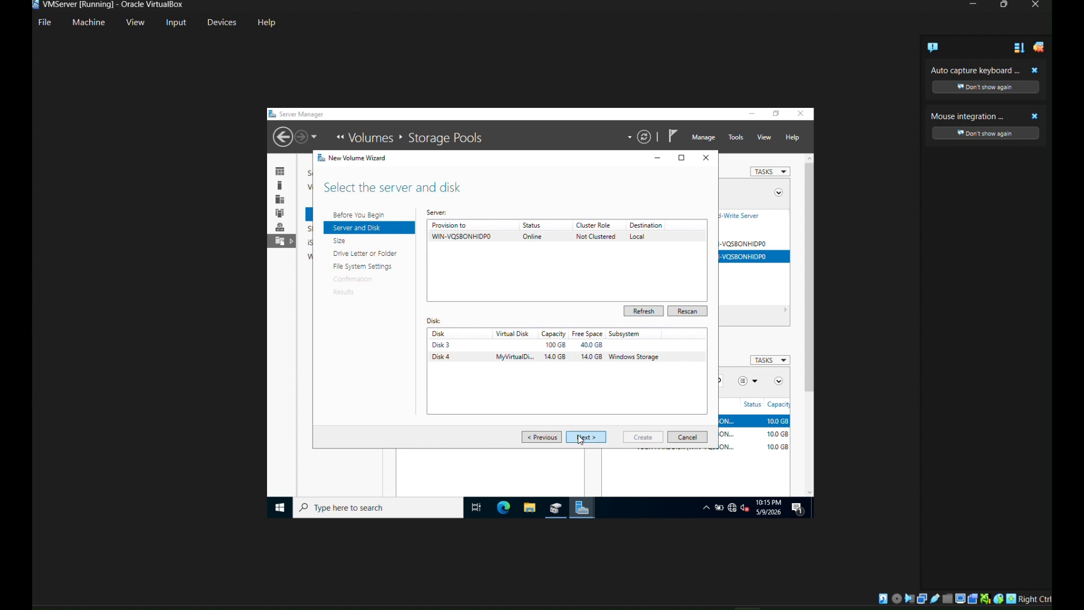
left_click(581, 438)
left_click(584, 438)
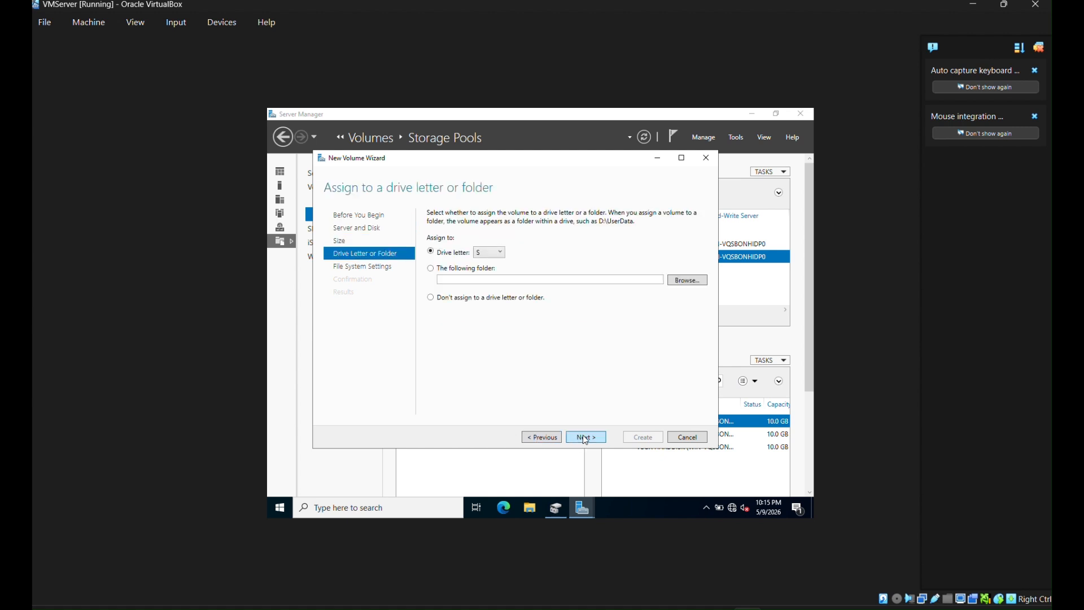
left_click(585, 438)
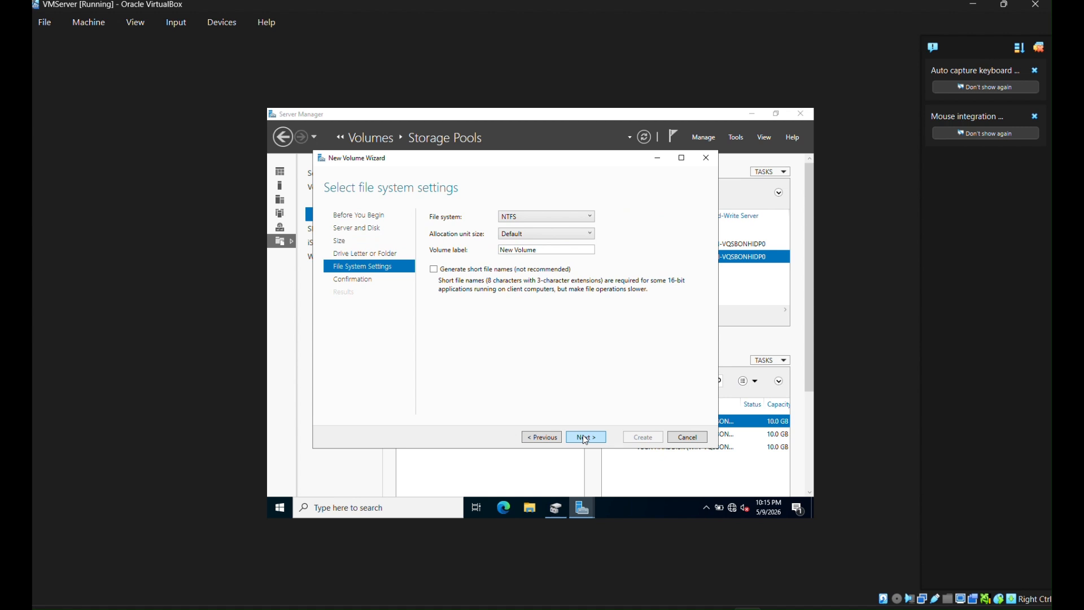
left_click(584, 437)
left_click(637, 437)
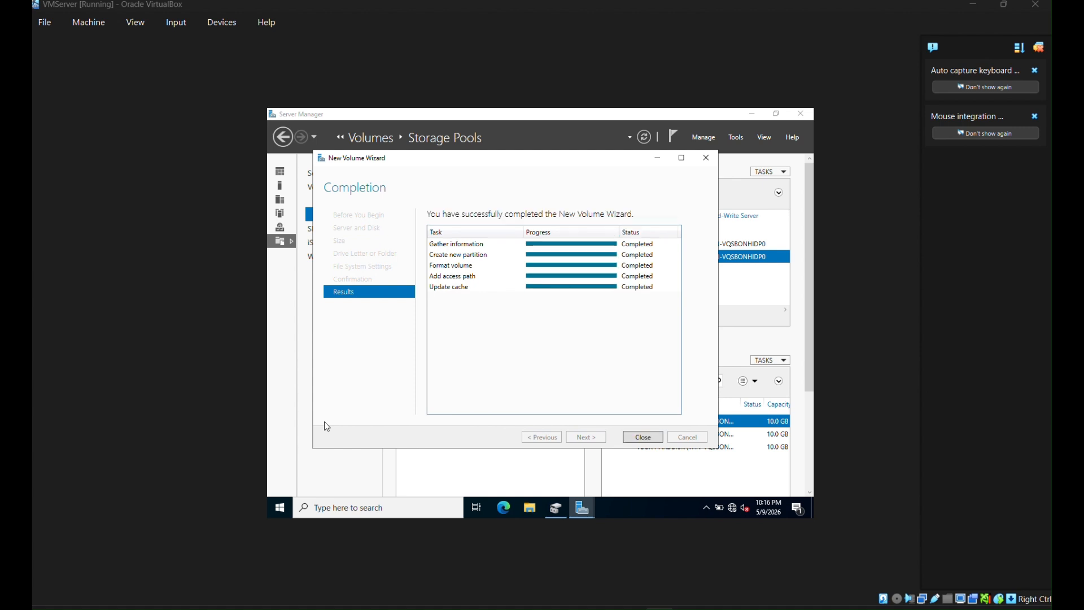
left_click(643, 436)
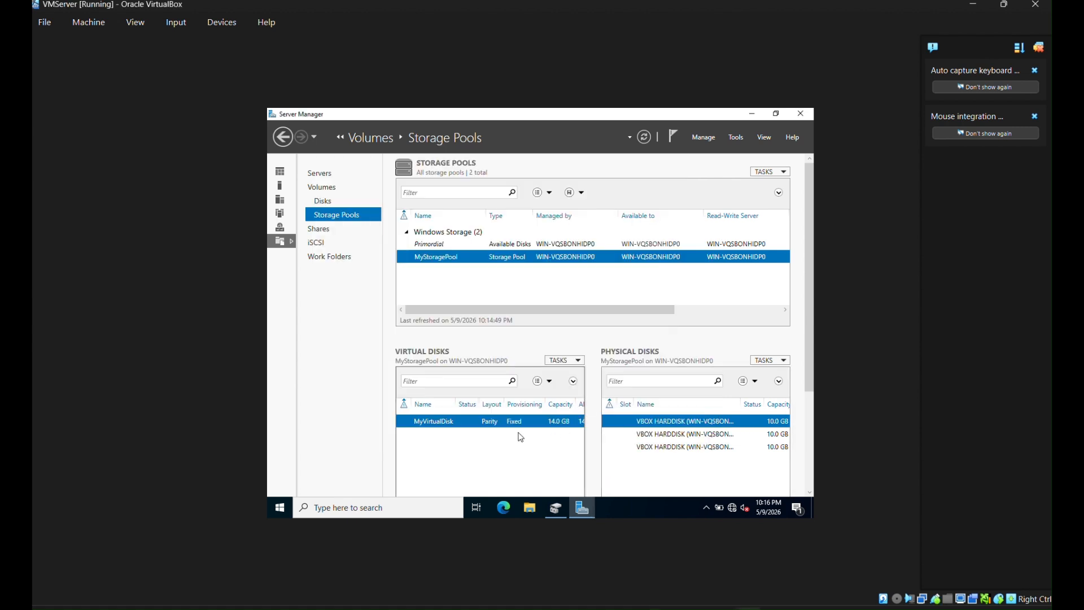
- Minimize Server Manager and open Disk Management maximized
scroll(811, 296, "down", 5)
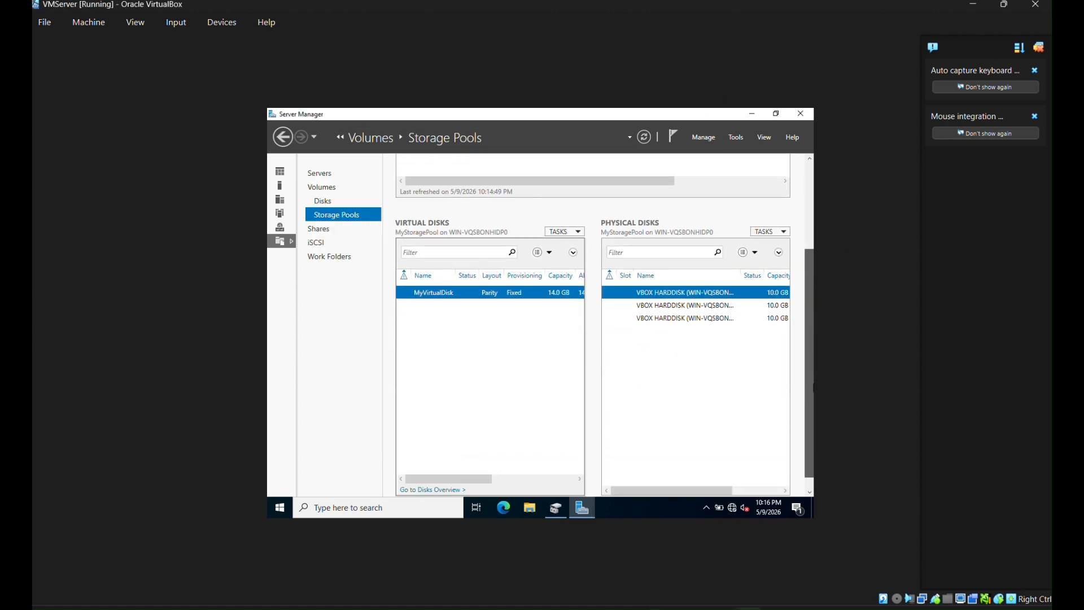
mouse_move(445, 467)
left_mouse_down()
mouse_move(525, 467)
mouse_move(446, 467)
left_mouse_up()
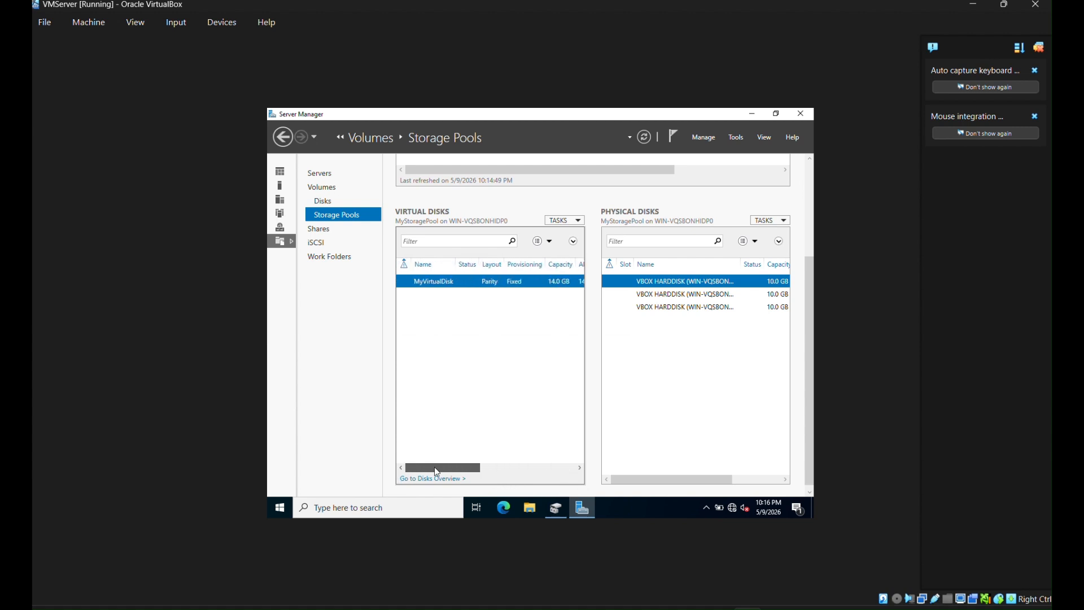
left_click(752, 115)
left_click(550, 512)
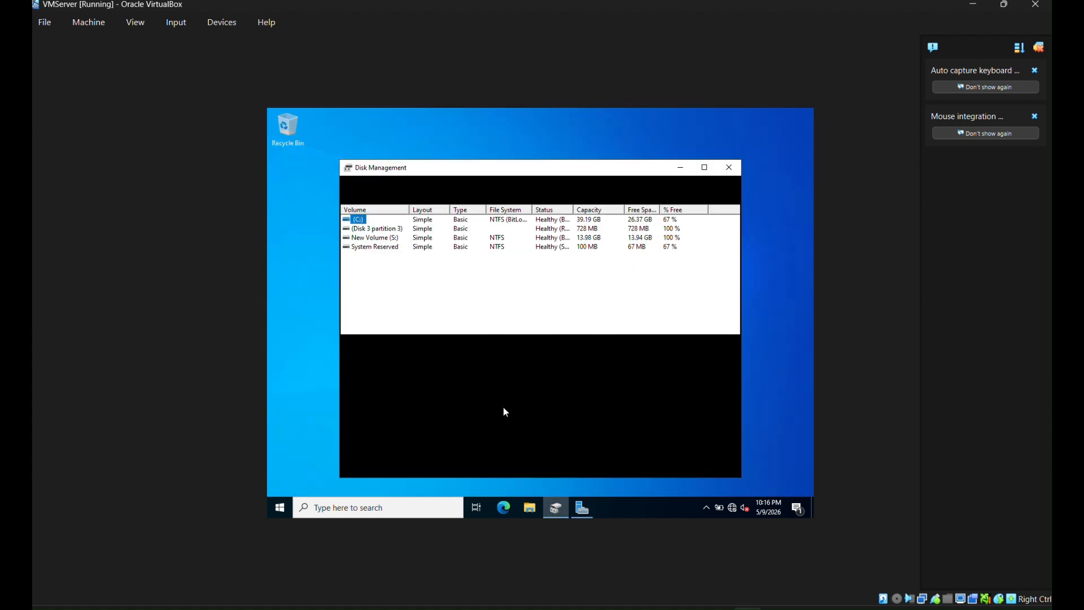
left_click(705, 168)
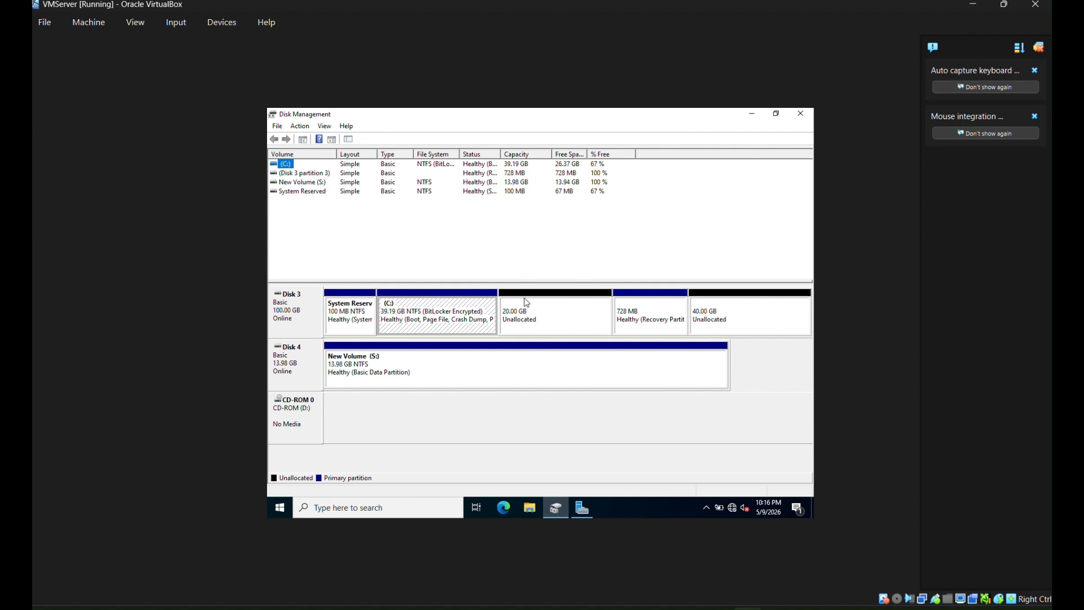
- Rescan the disks and confirm New Volume (S:) is present on Disk 4
left_click(435, 305)
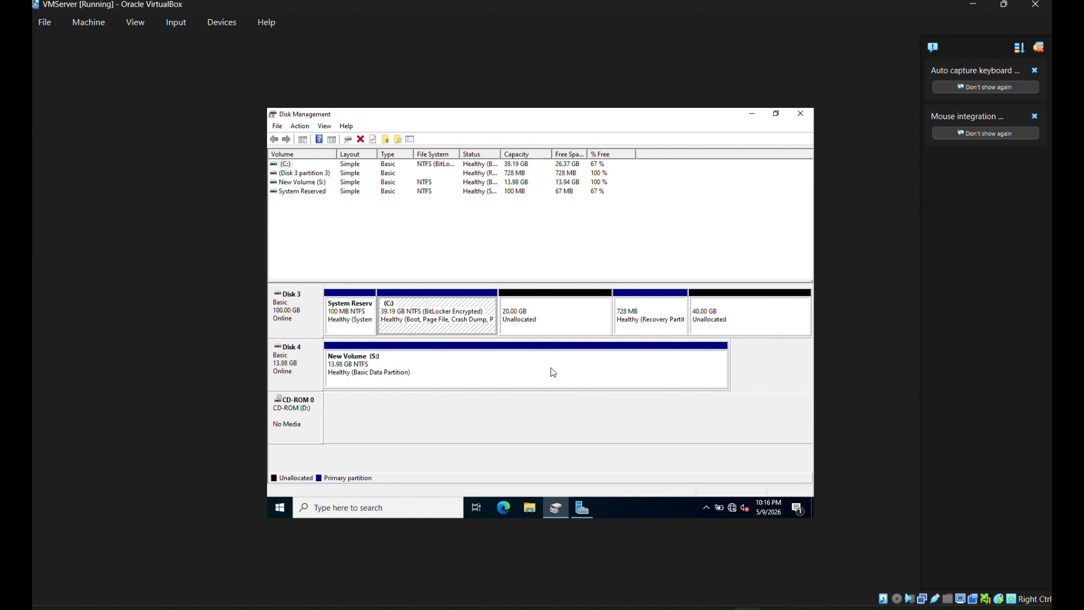
left_click(450, 409)
left_click(424, 373)
left_click(308, 129)
left_click(316, 150)
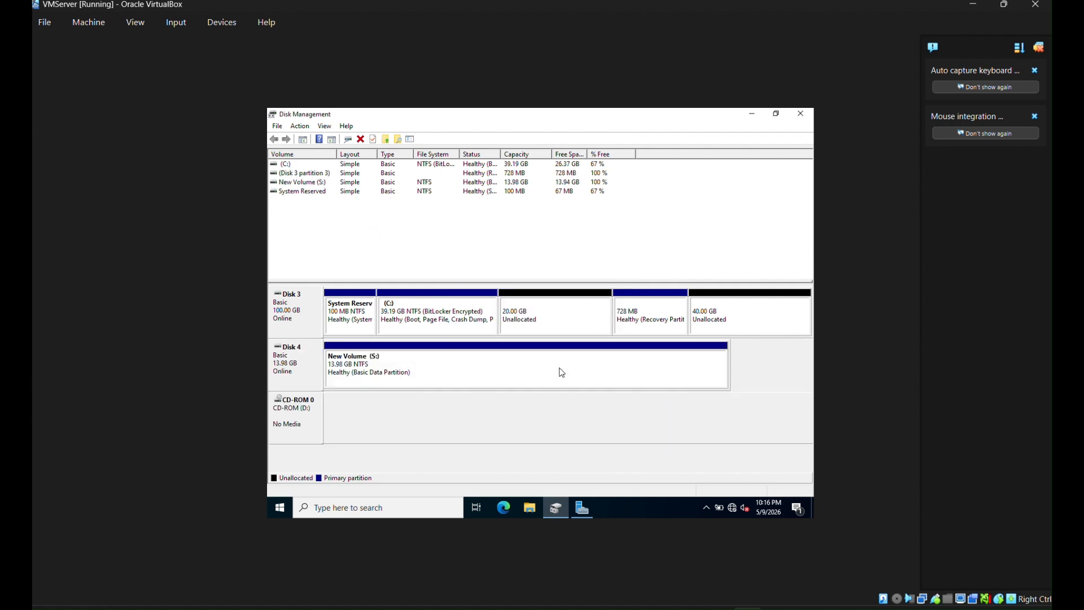
left_click(425, 371)
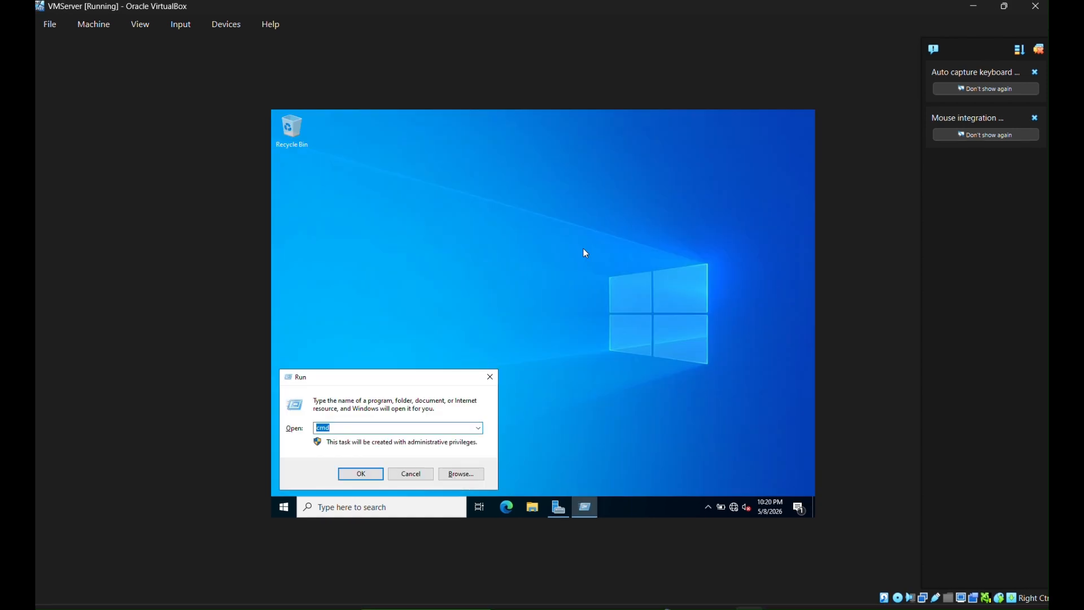
- Launch gpedit.msc and navigate to Windows Components > BitLocker Drive Encryption > Operating System Drives
type("gpedit")
type(".msc")
key("Return")
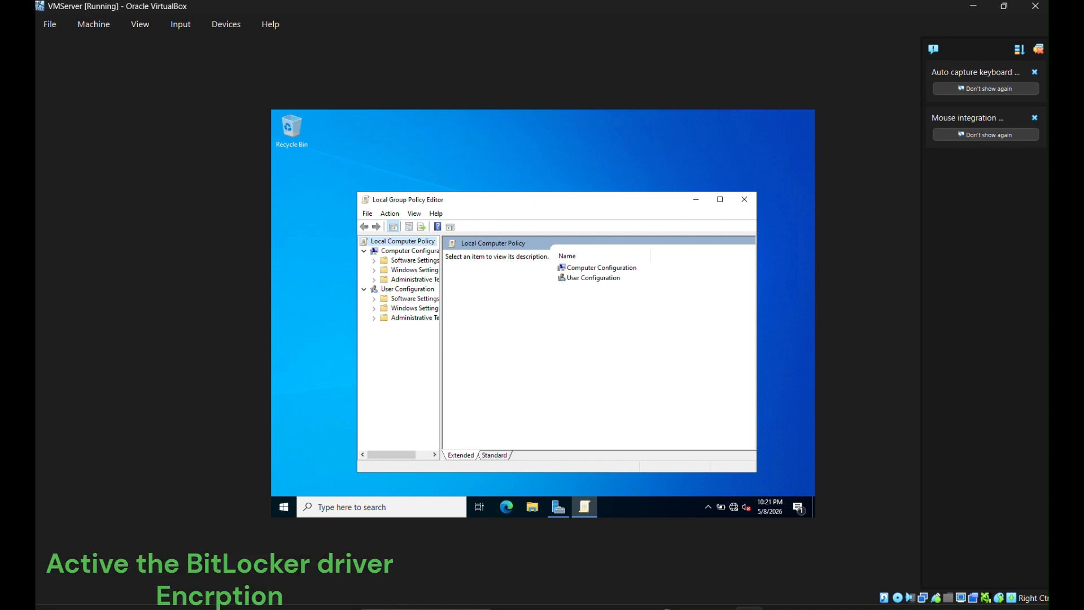
left_click_drag(544, 195, 535, 153)
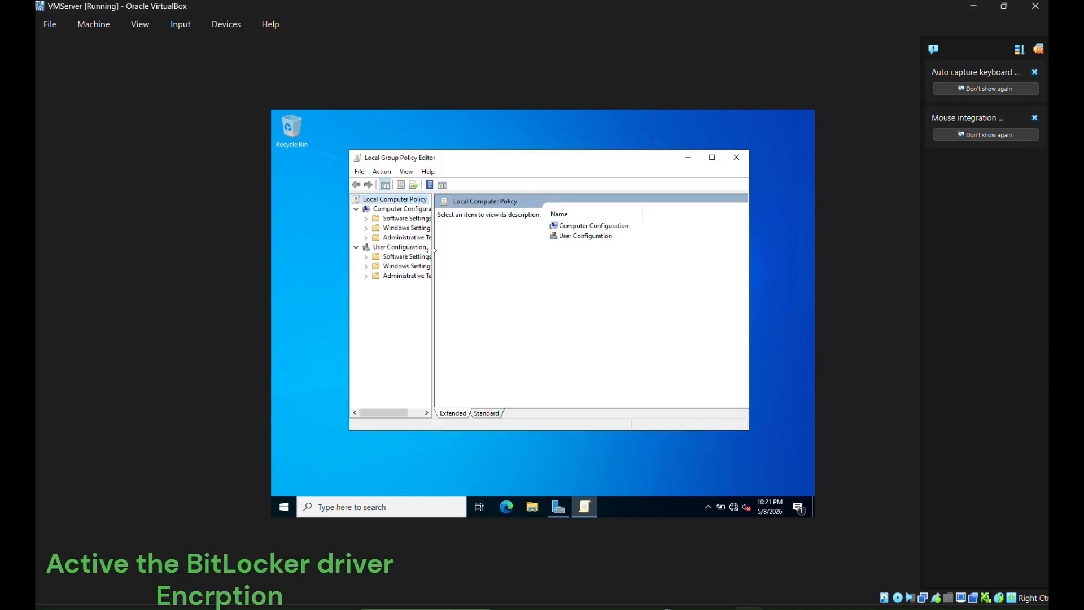
left_click(365, 237)
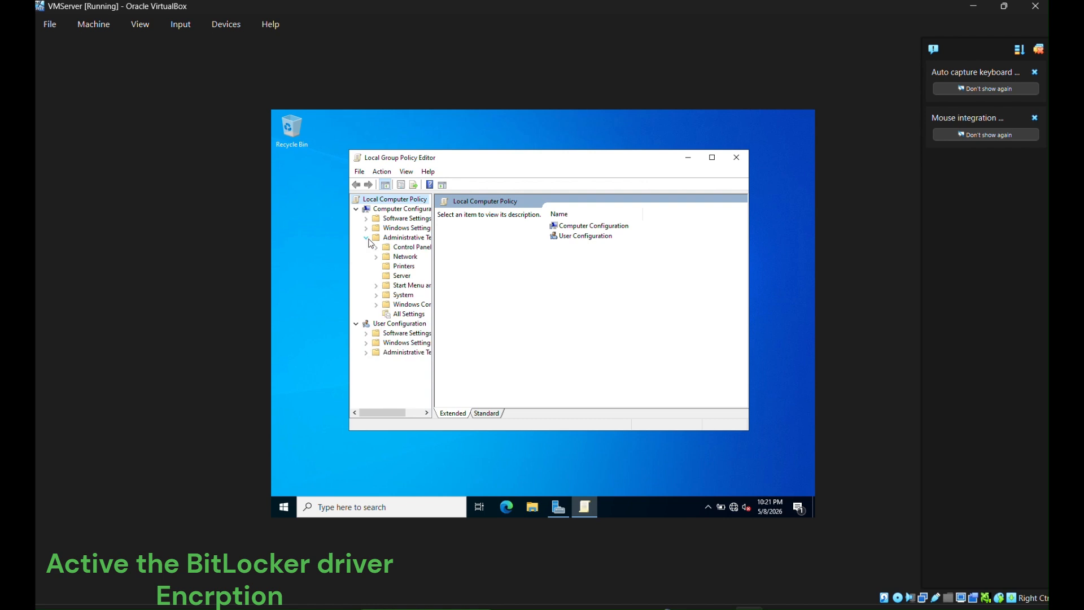
left_click(377, 305)
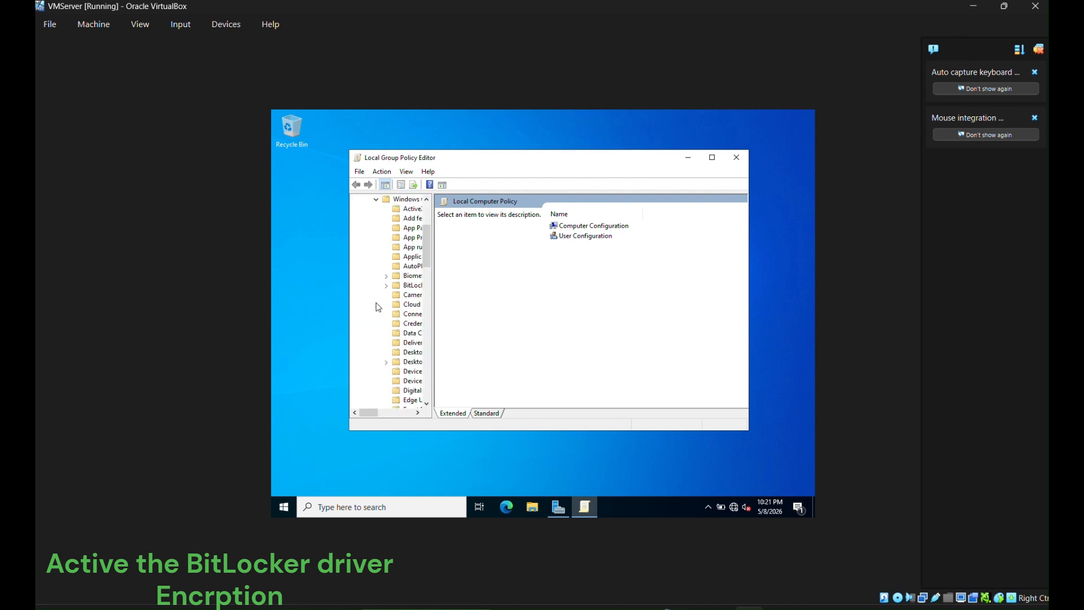
left_click(713, 158)
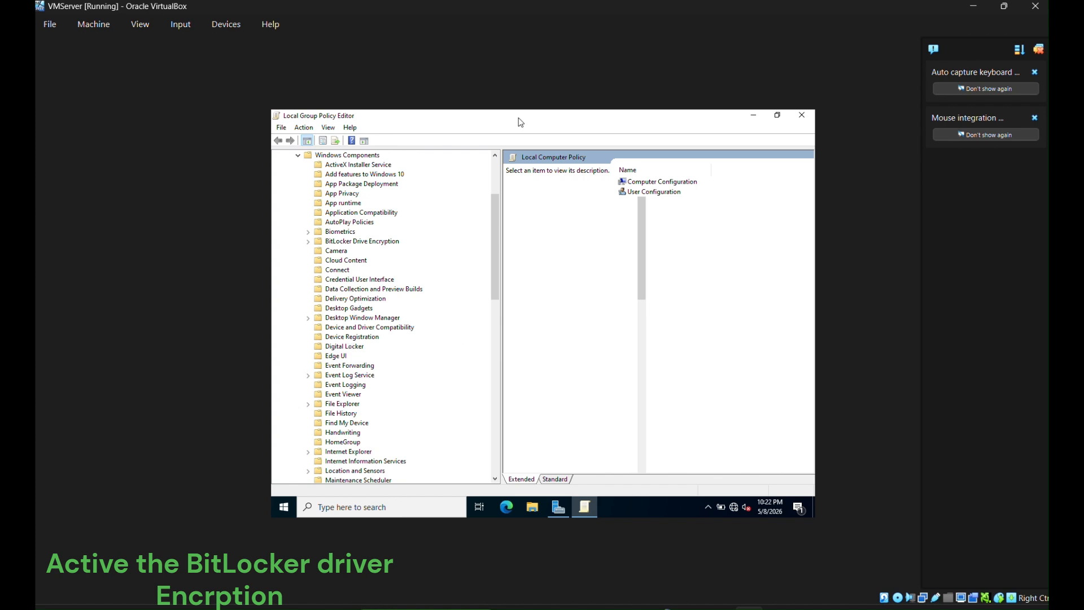
left_click(360, 375)
scroll(380, 357, "down", 2)
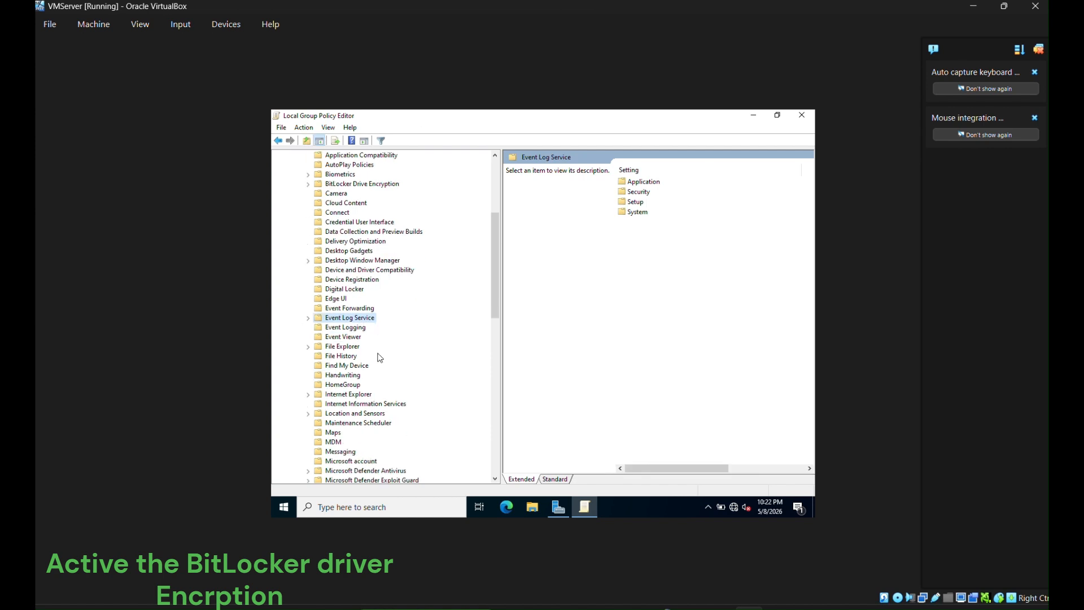
scroll(380, 358, "up", 3)
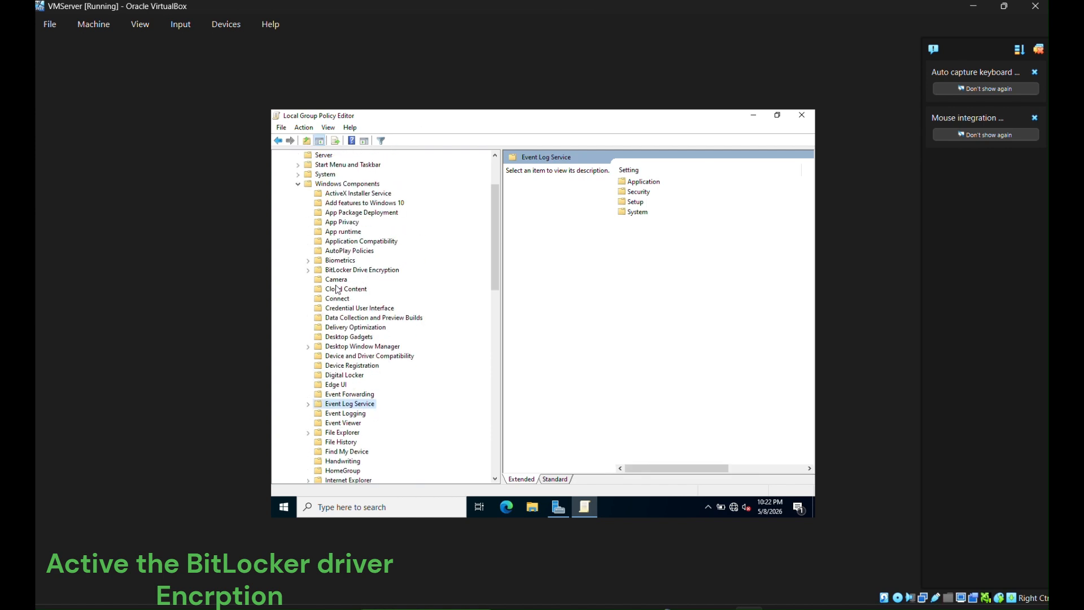
left_click(307, 270)
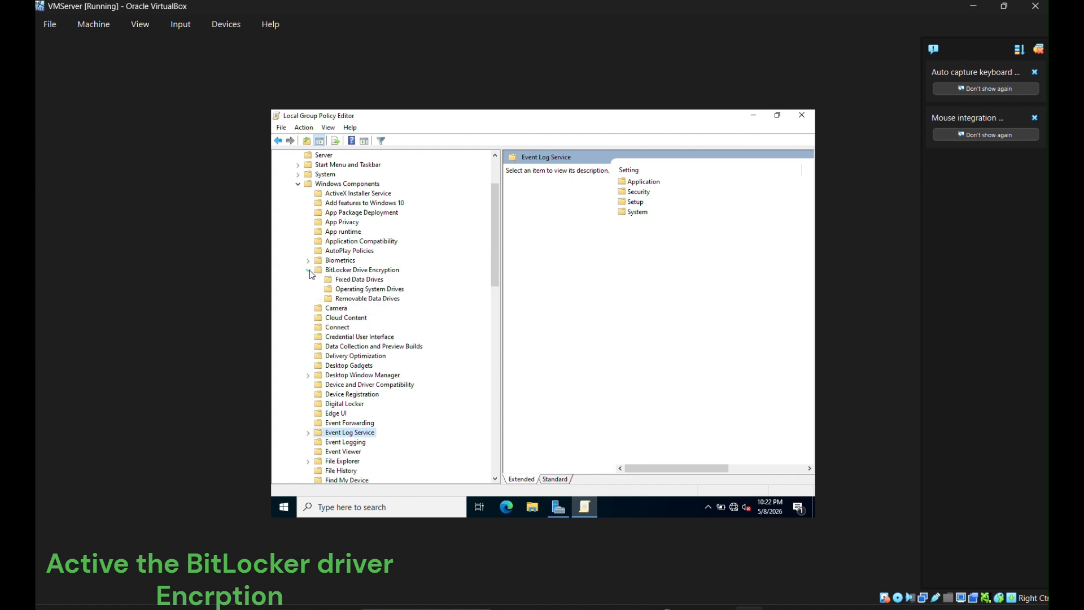
left_click(363, 289)
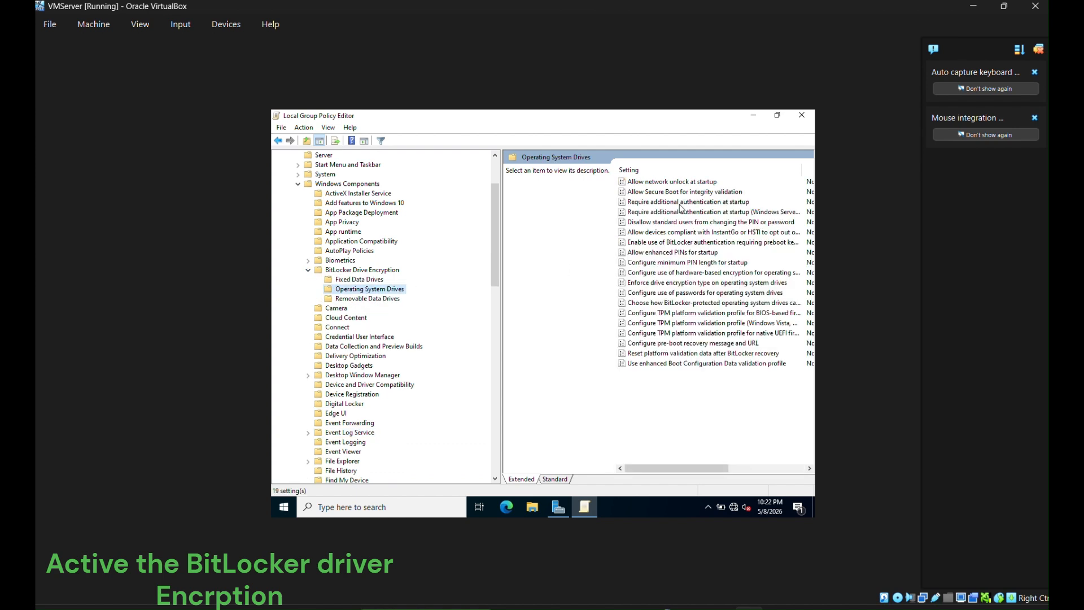
left_click_drag(500, 279, 436, 279)
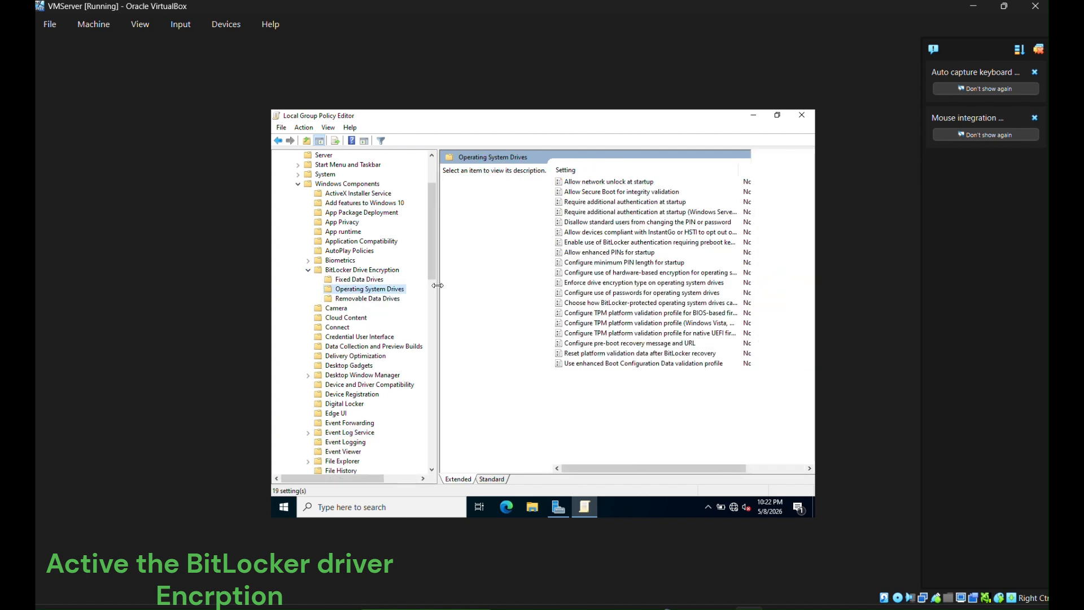
- Enable Require additional authentication at startup, then reopen the policy to verify it
double_click(650, 202)
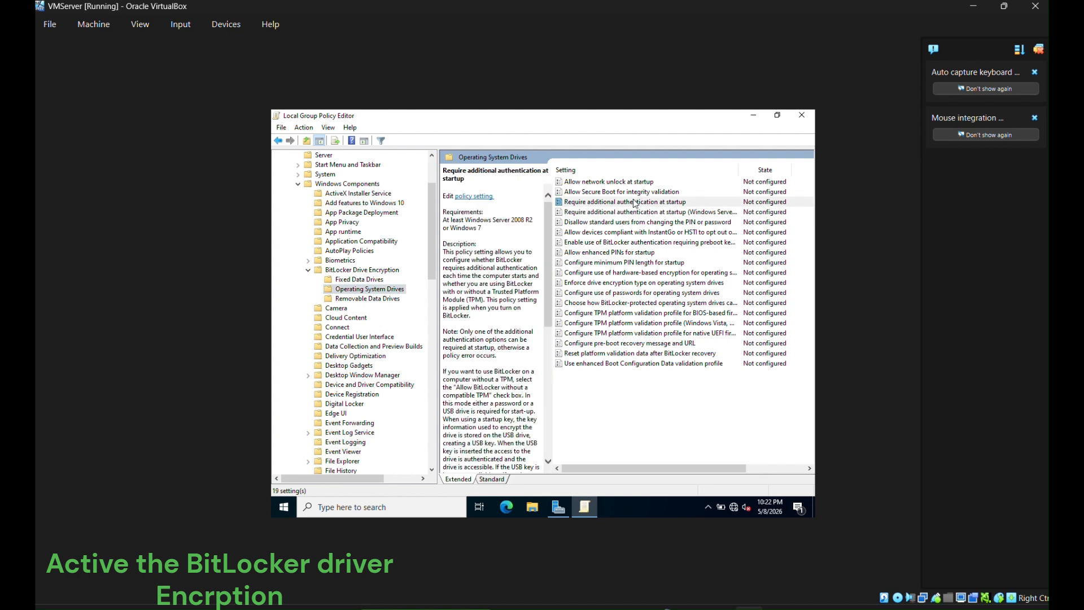
left_click(368, 243)
left_click_drag(582, 184, 578, 139)
left_click(693, 457)
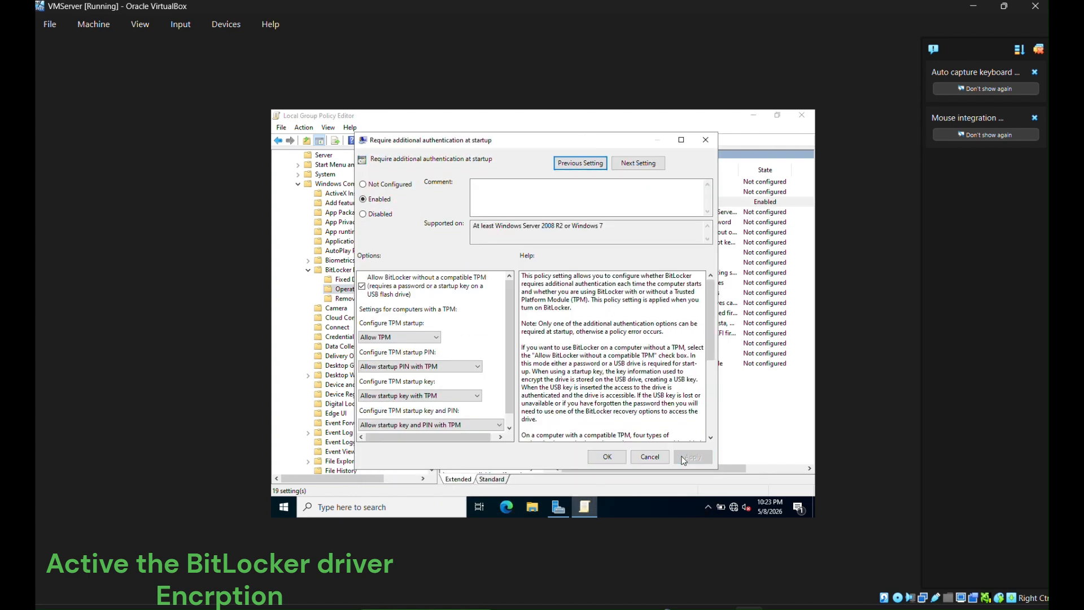
left_click(607, 457)
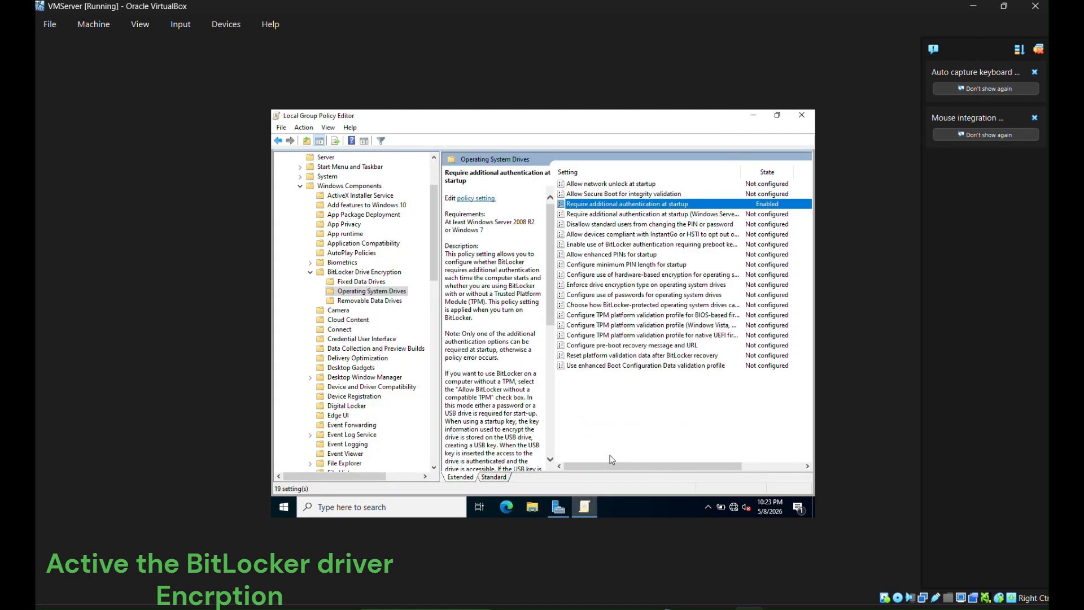
double_click(600, 204)
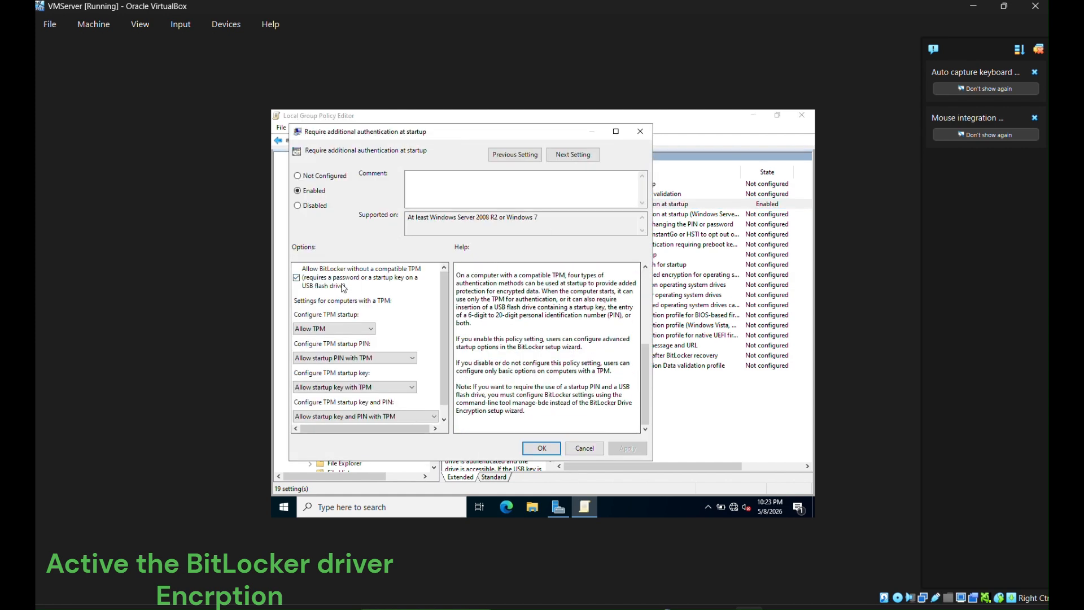
left_click(543, 447)
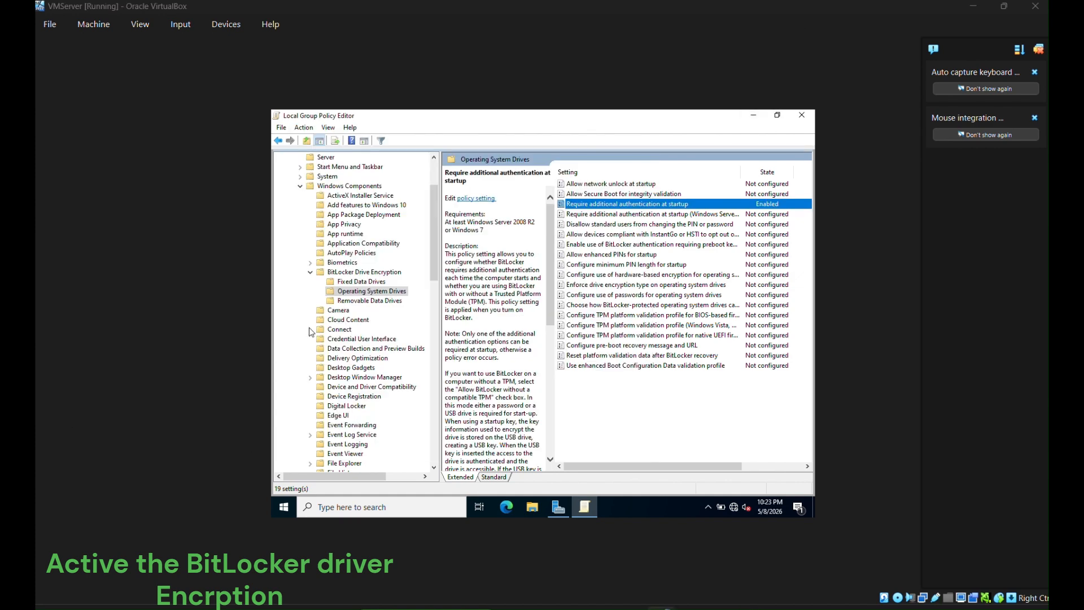
- Close the policy editor and open Control Panel's System and Security settings
left_click(801, 114)
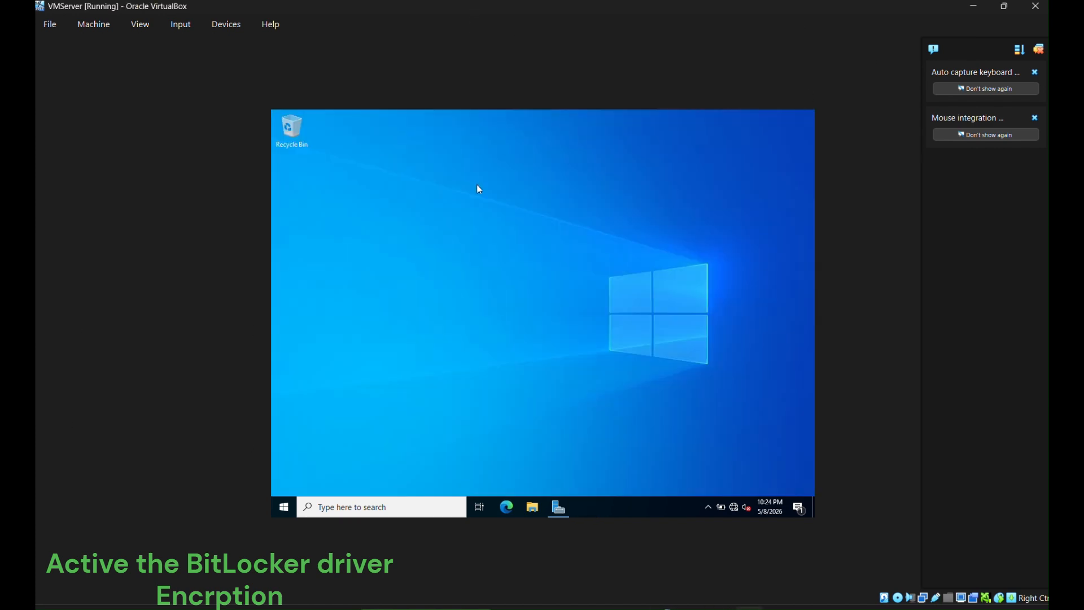
type("contr")
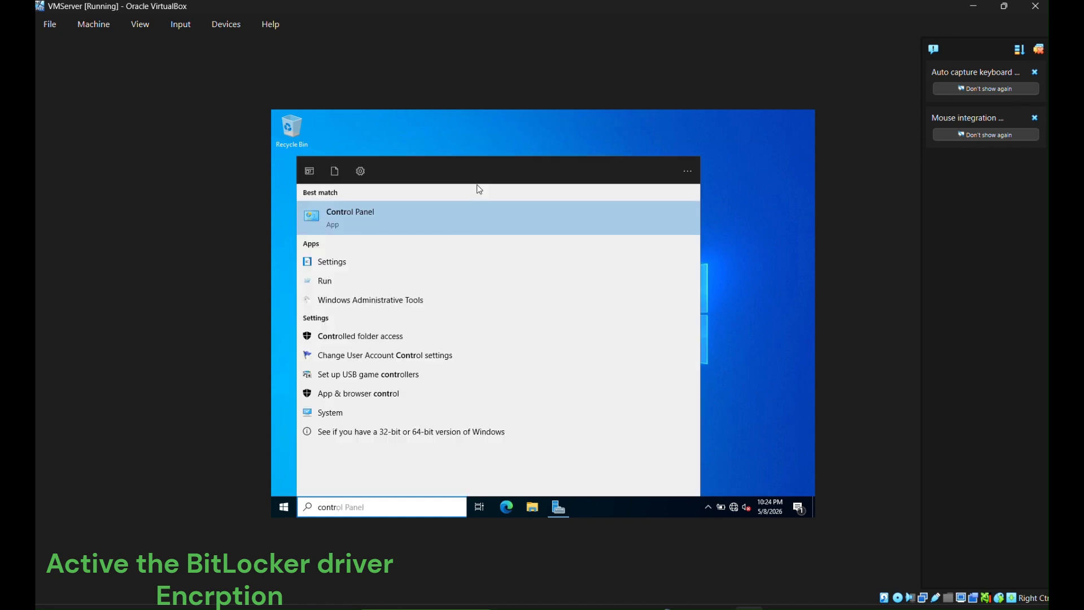
left_click(481, 215)
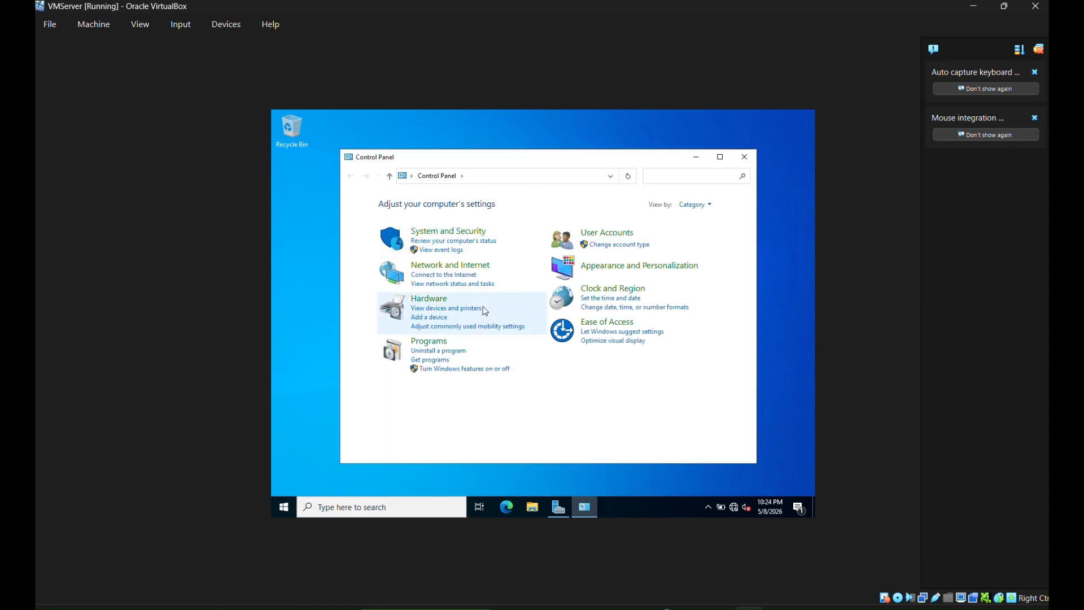
left_click(649, 181)
type("bit")
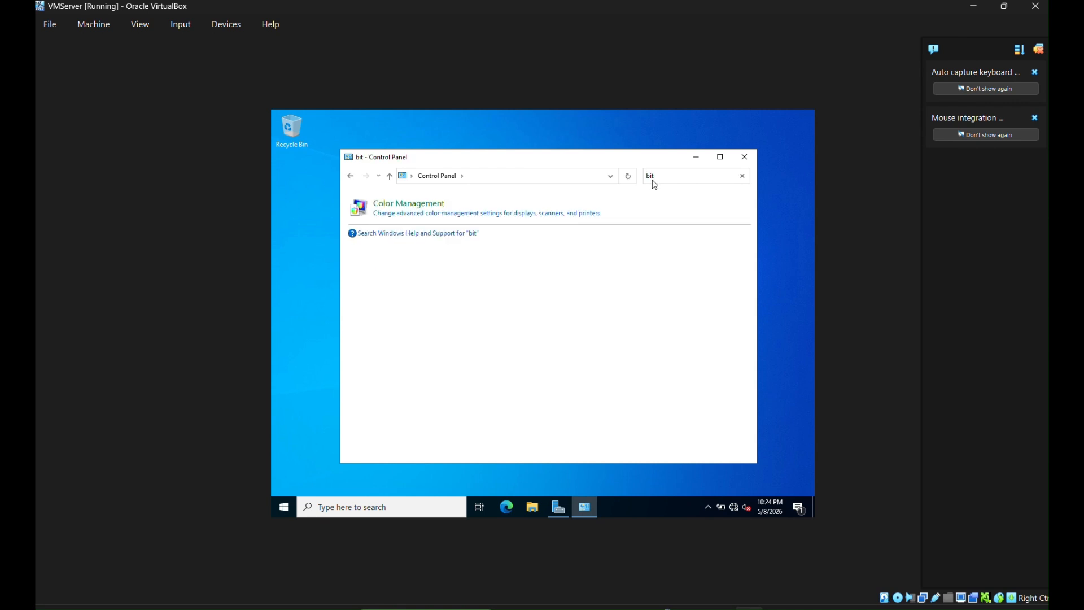
type("loc")
key("BackSpace")
key("BackSpace")
key("BackSpace")
key("BackSpace")
key("BackSpace")
key("BackSpace")
key("alt+Tab")
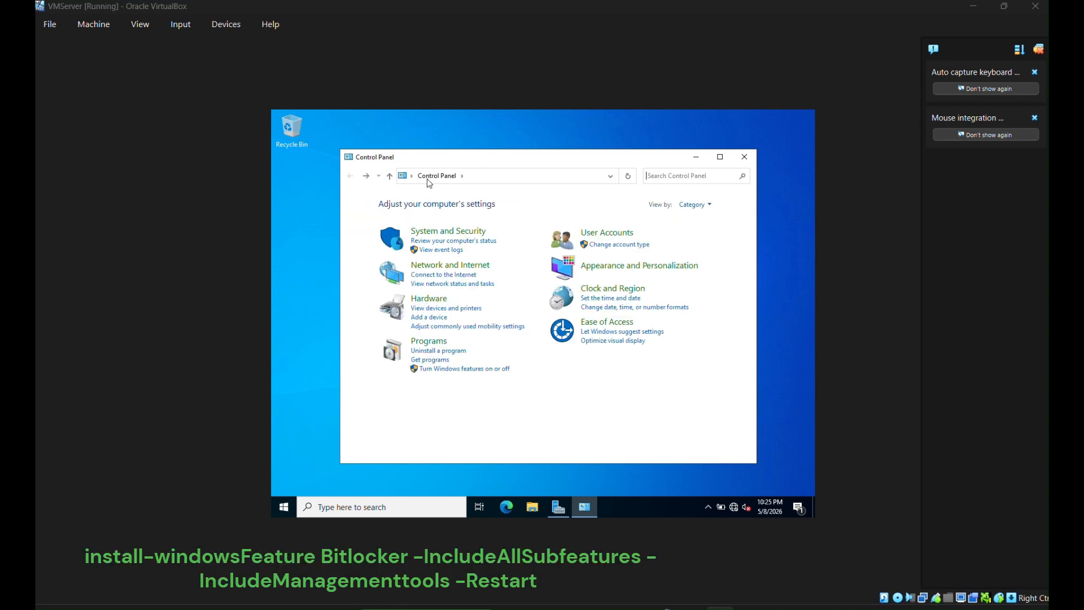
left_click(440, 232)
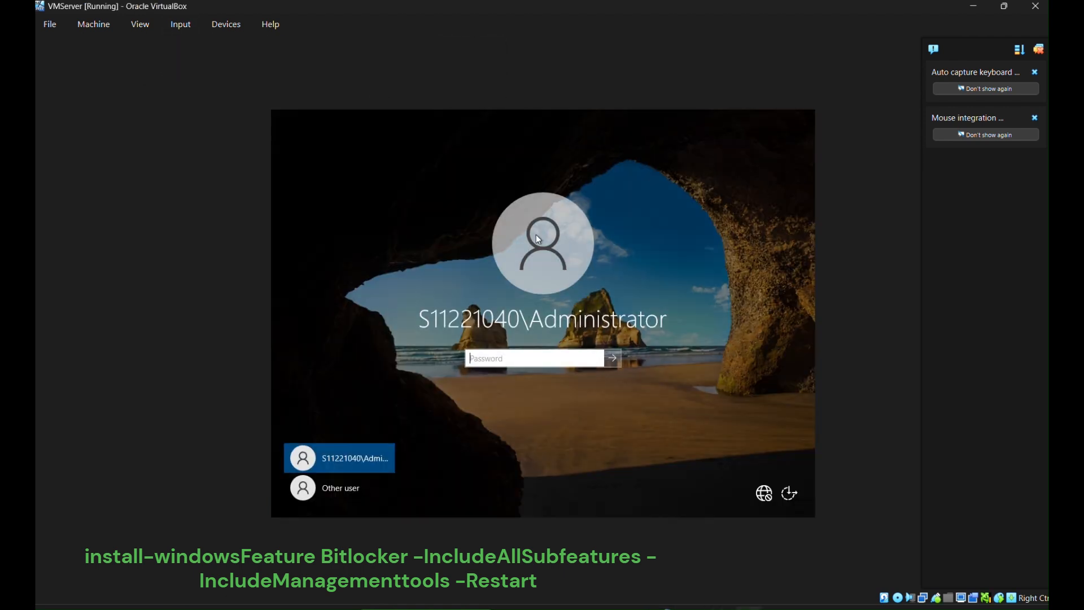
- Sign back in with the administrator password, dismiss the Azure Arc popup, and minimize Server Manager
type("••••••••••")
key("Return")
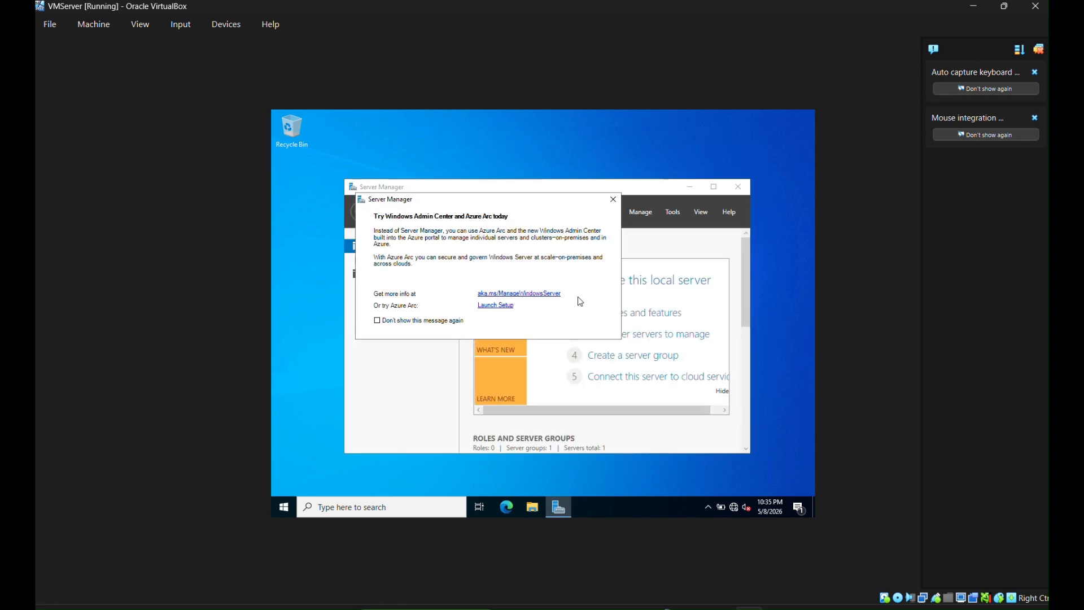
left_click(613, 199)
left_click(714, 187)
left_click(753, 117)
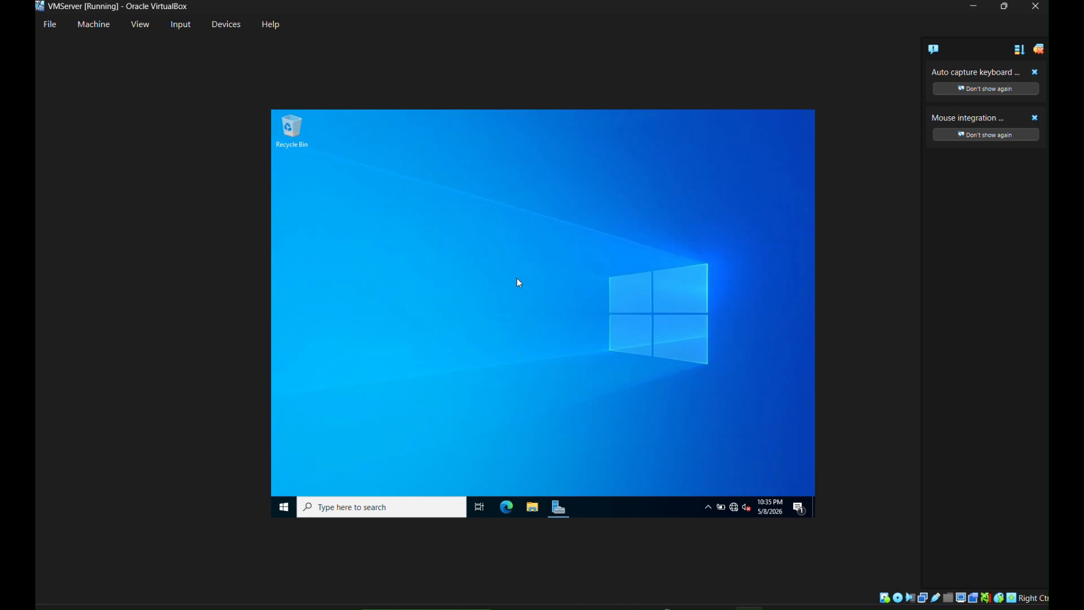
right_click(420, 252)
left_click(439, 283)
left_click(429, 507)
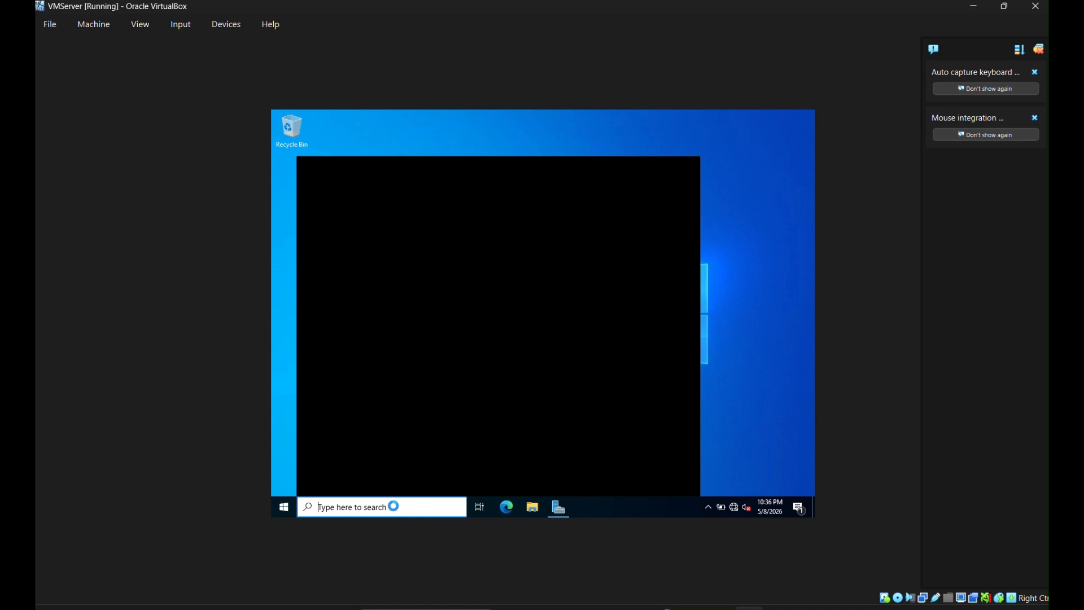
- From Control Panel's BitLocker Drive Encryption page, start BitLocker for C: with password unlocking
type("co")
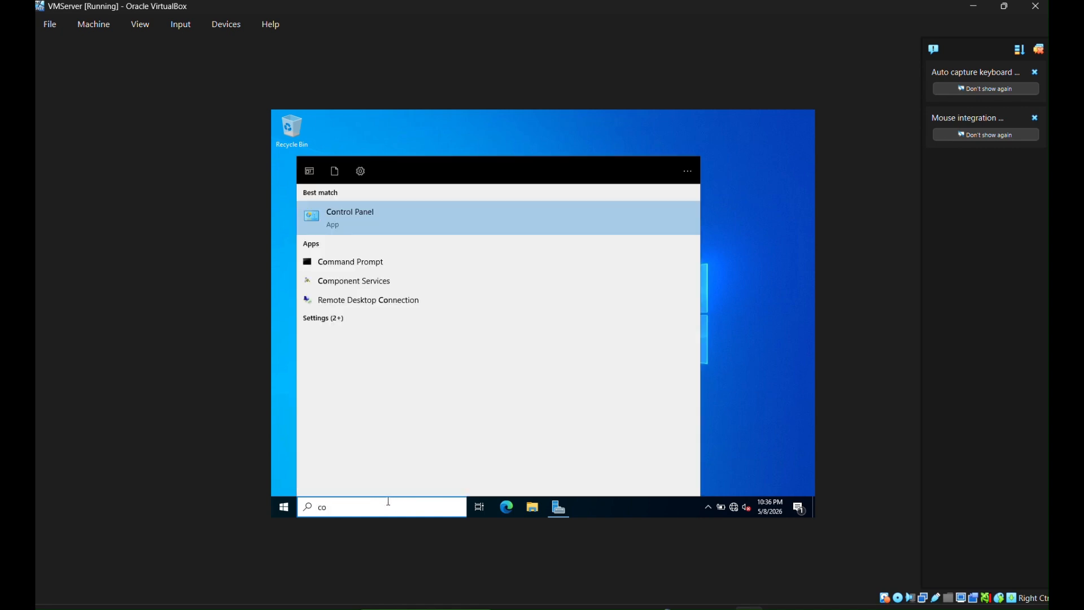
key("Return")
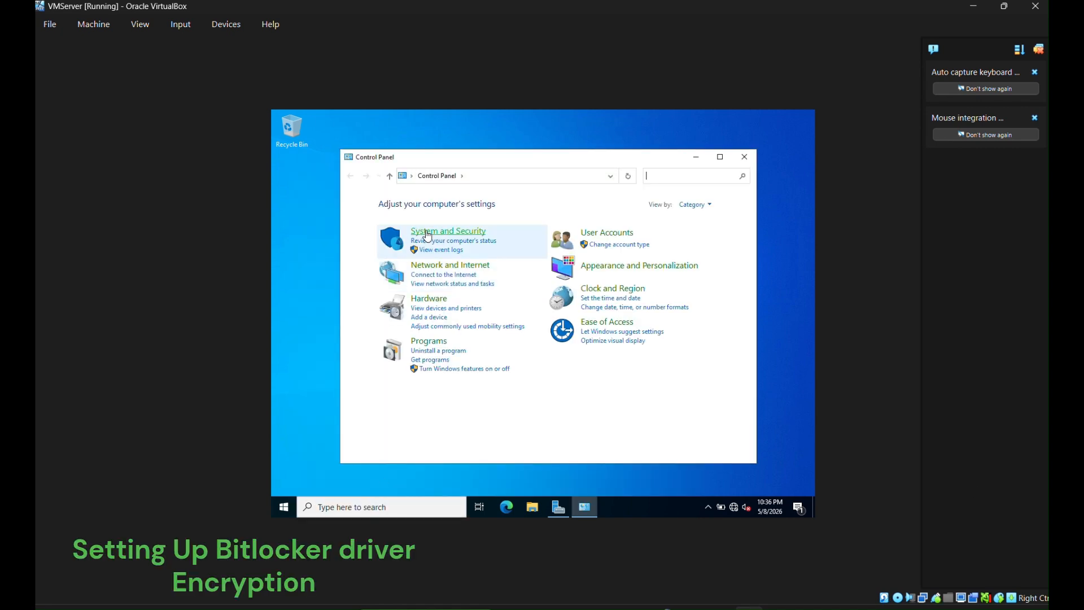
left_click(425, 233)
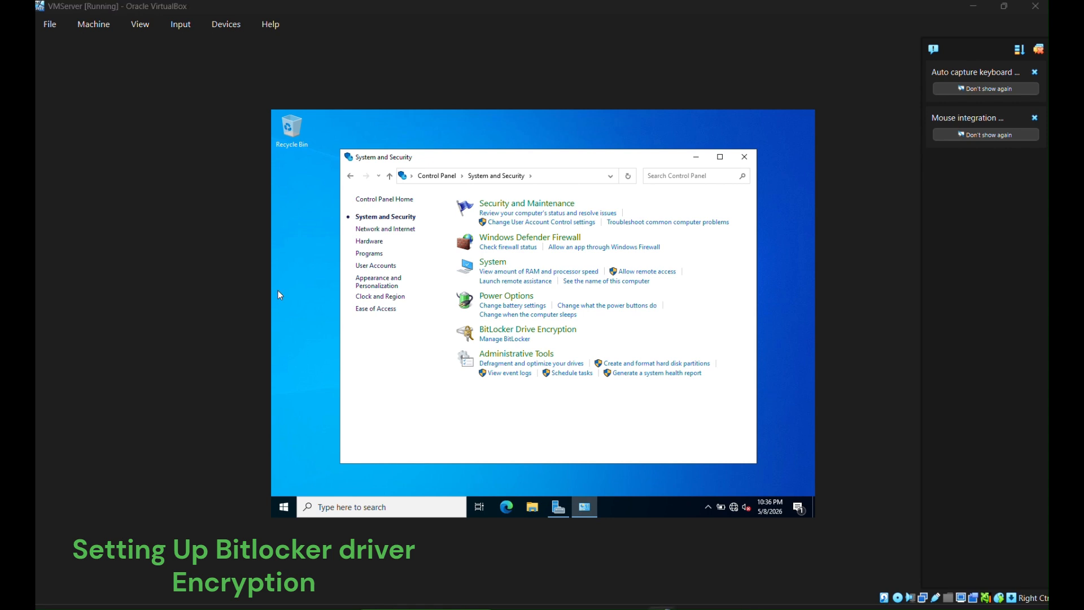
left_click(502, 339)
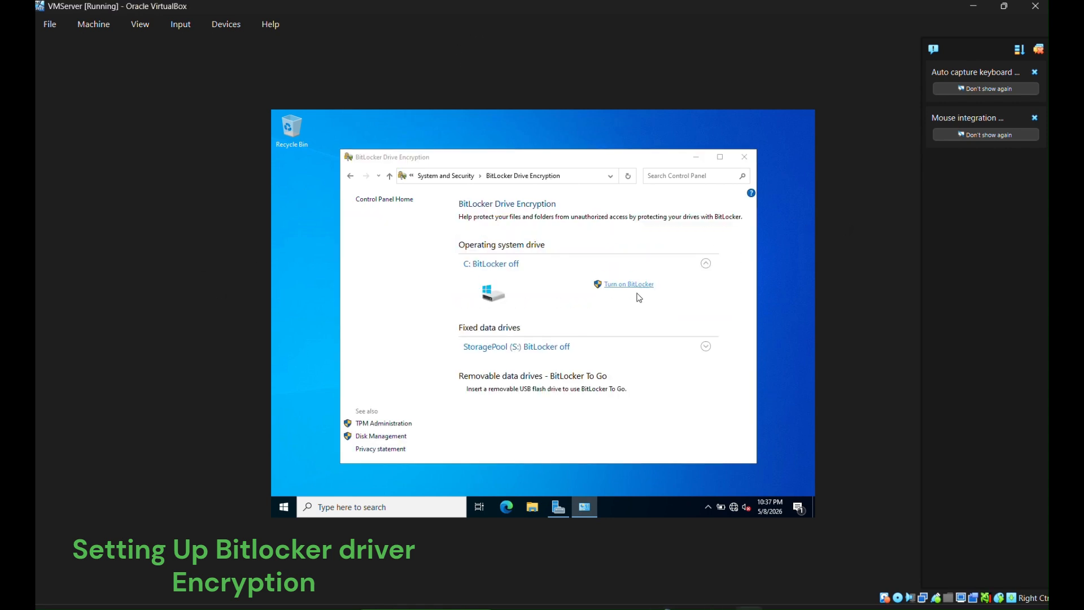
left_click(638, 284)
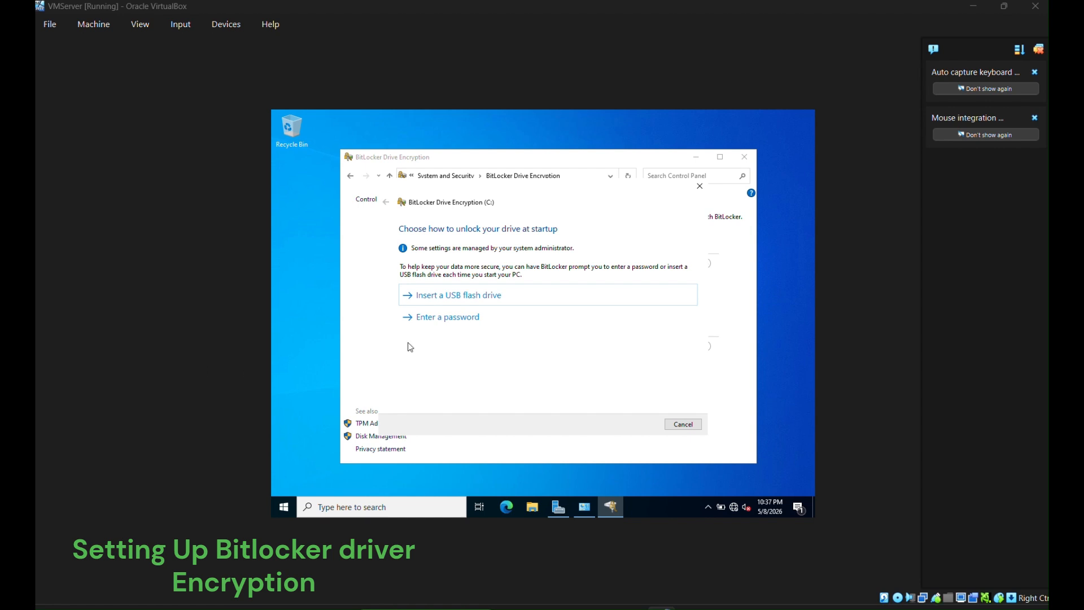
left_click(462, 317)
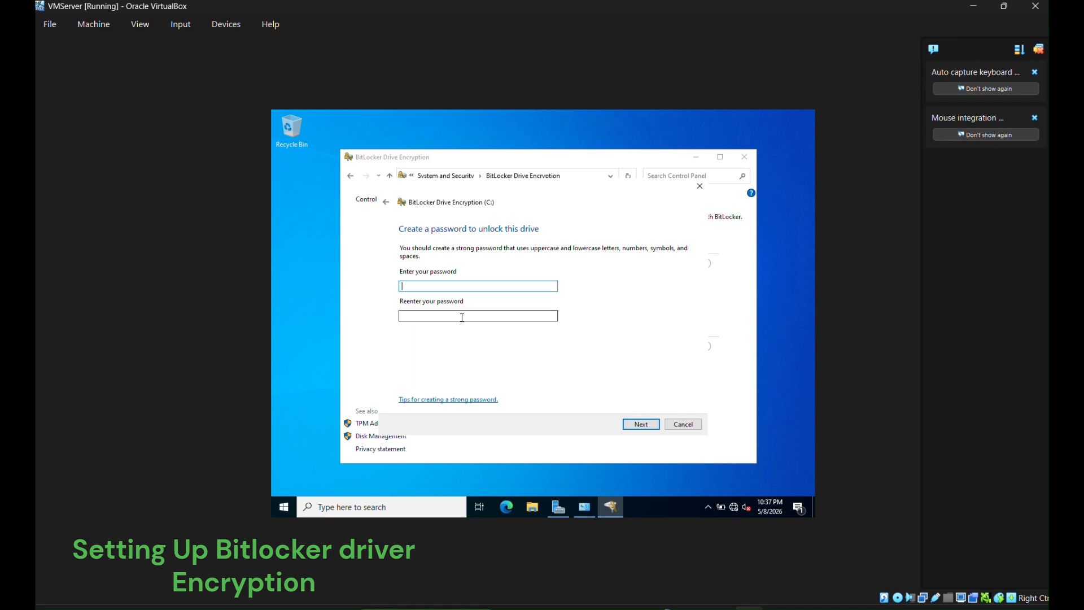
- Enter the unlock password in both fields and continue to the recovery key backup
key("Escape")
left_click(591, 310)
key("Caps_Lock")
type("•")
key("Caps_Lock")
key("Caps_Lock")
key("Caps_Lock")
type("•••••••")
key("Tab")
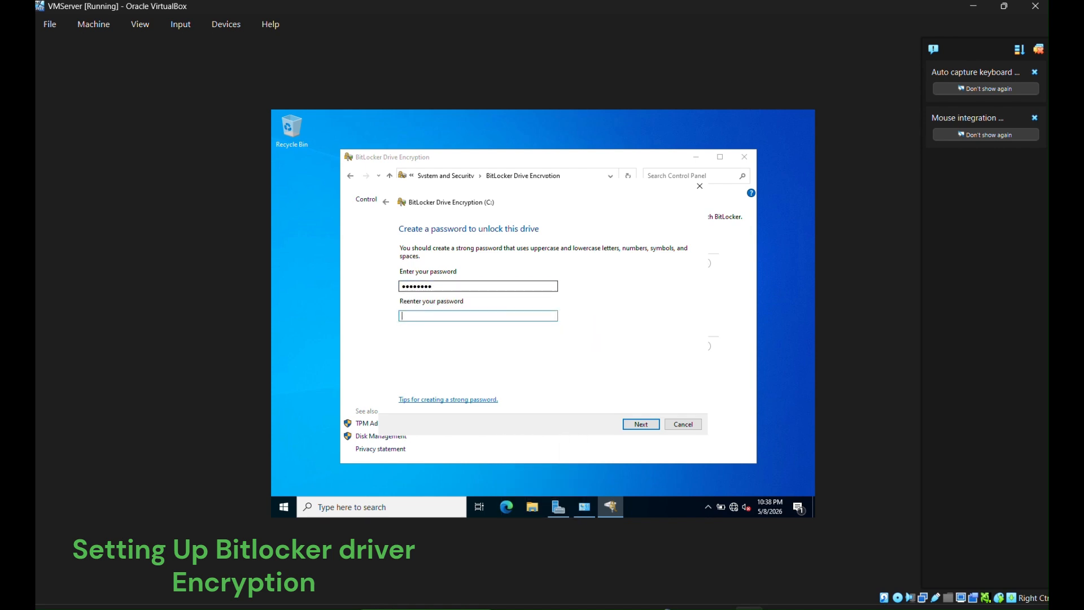
type("•••••••")
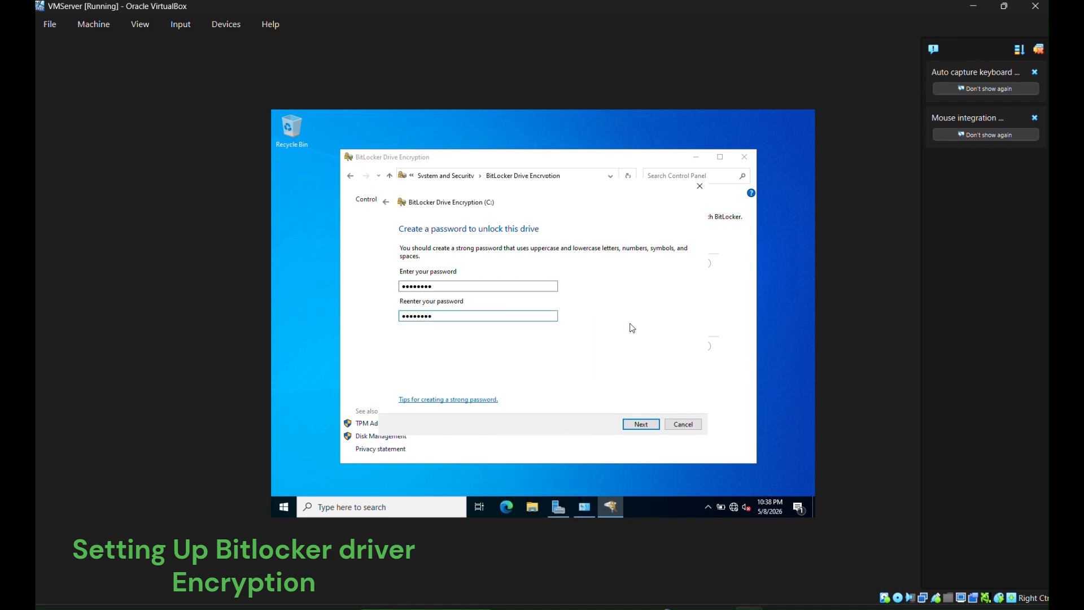
left_click(649, 423)
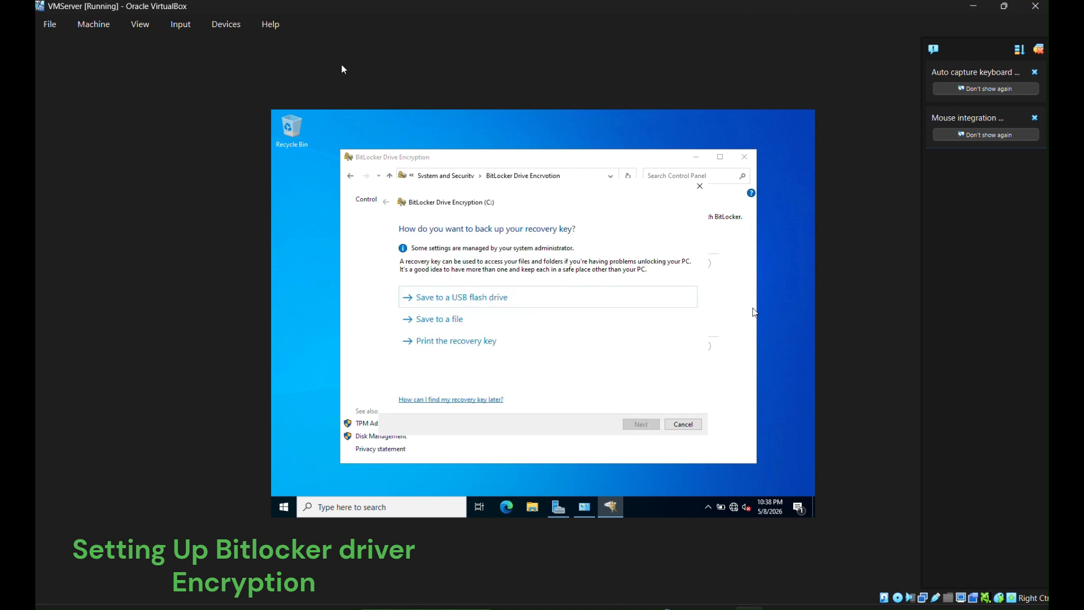
- Choose Save to a file and browse to StoragePool (S:), where saving at the root is refused
left_click(439, 319)
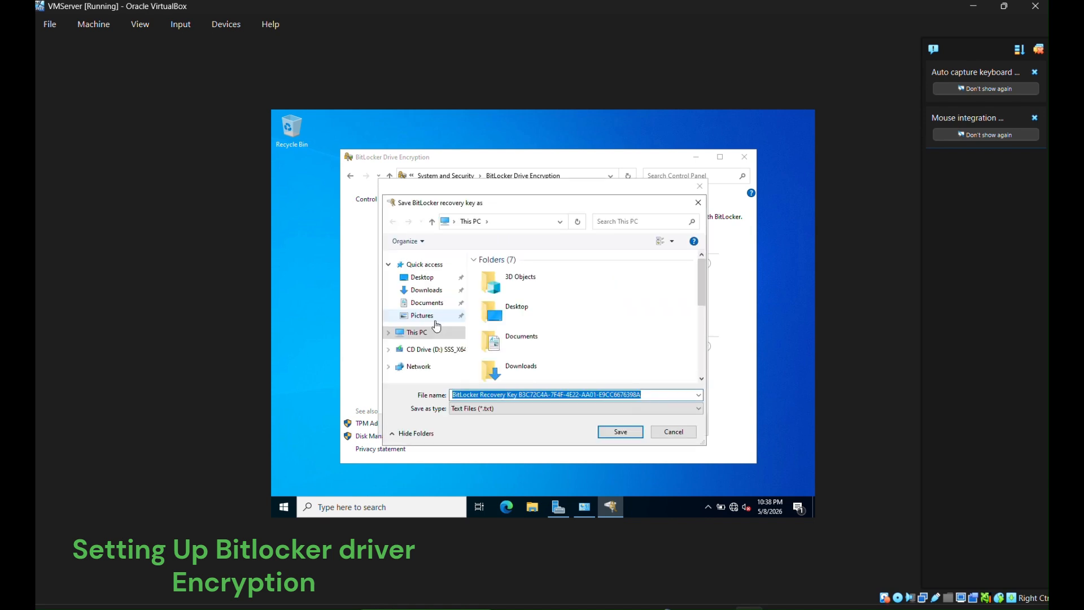
left_click(423, 278)
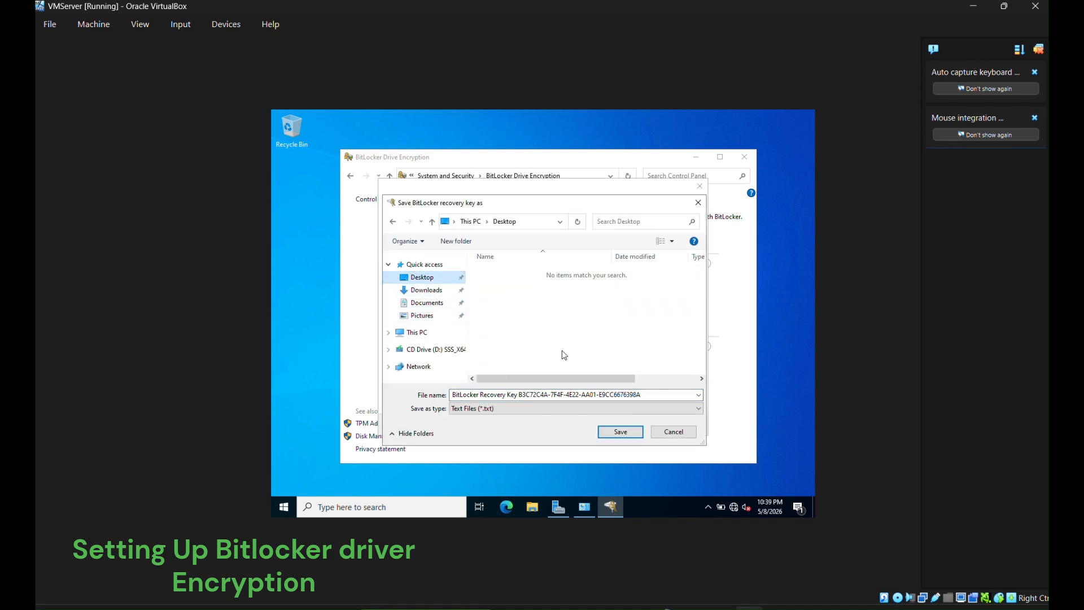
left_click(614, 393)
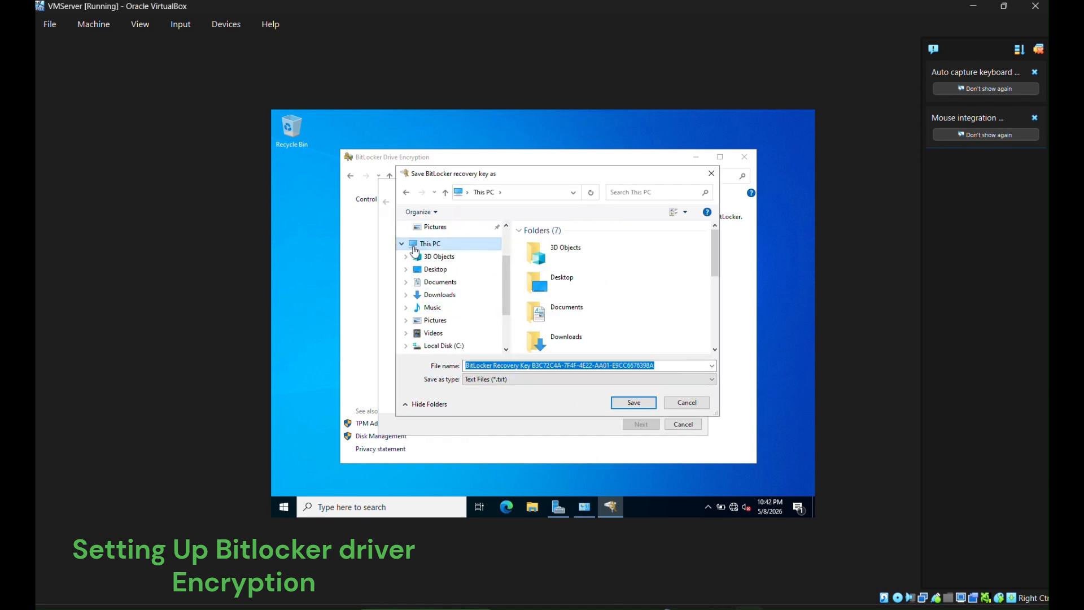
left_click(444, 308)
left_click(402, 304)
scroll(456, 294, "down", 1)
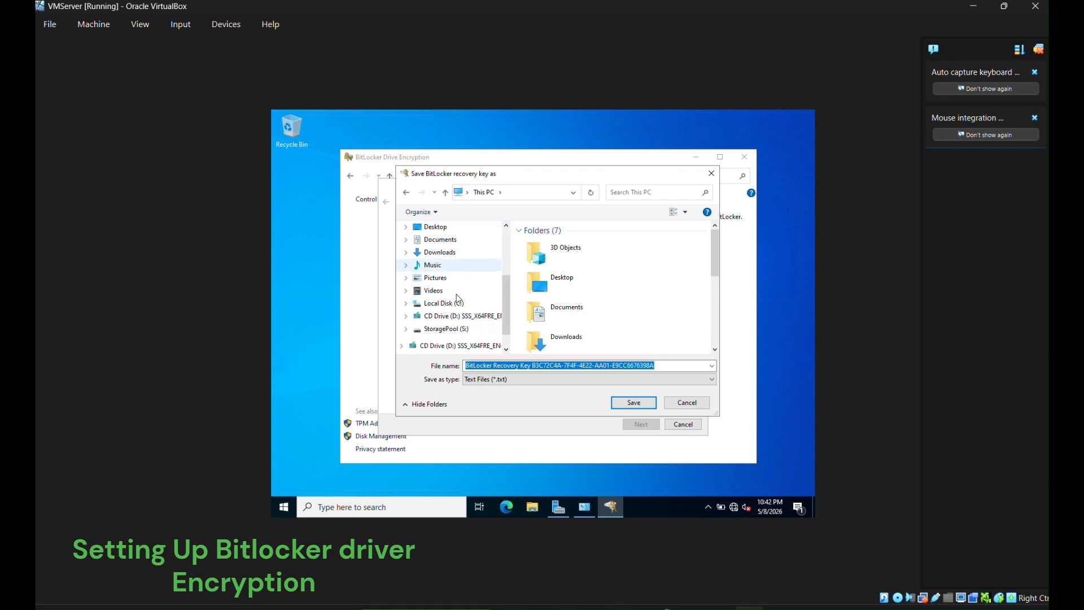
left_click(450, 316)
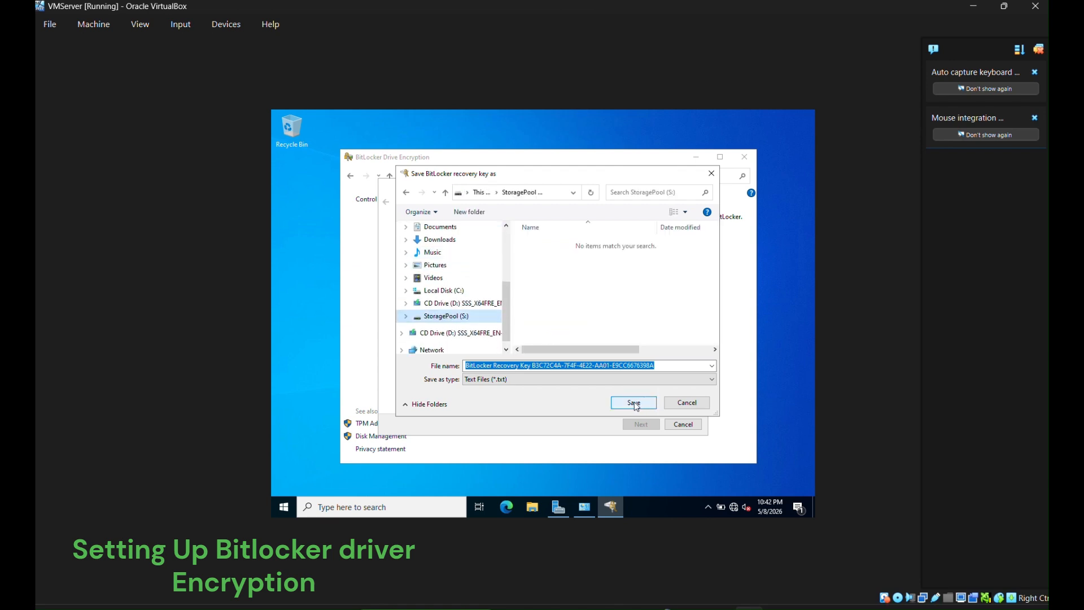
left_click(634, 402)
left_click(605, 314)
- Create a Keys folder on S: and save the recovery key file inside it
right_click(559, 288)
mouse_move(598, 377)
left_click(702, 379)
type("Keys")
key("Return")
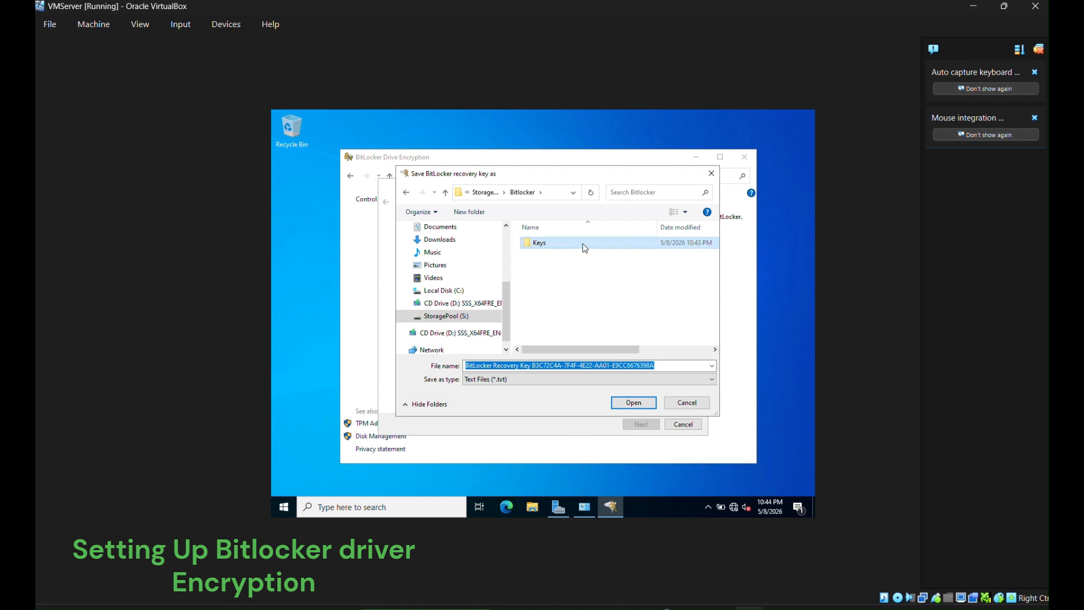
double_click(584, 243)
left_click(634, 402)
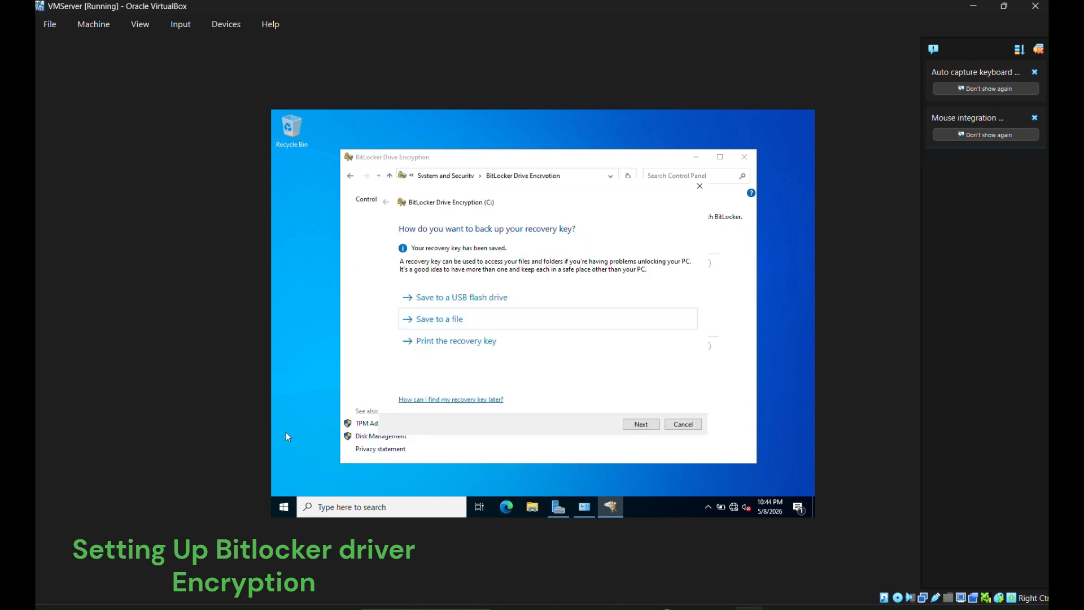
- Keep used-space-only encryption and the new encryption mode, and start encrypting C:
left_click(640, 424)
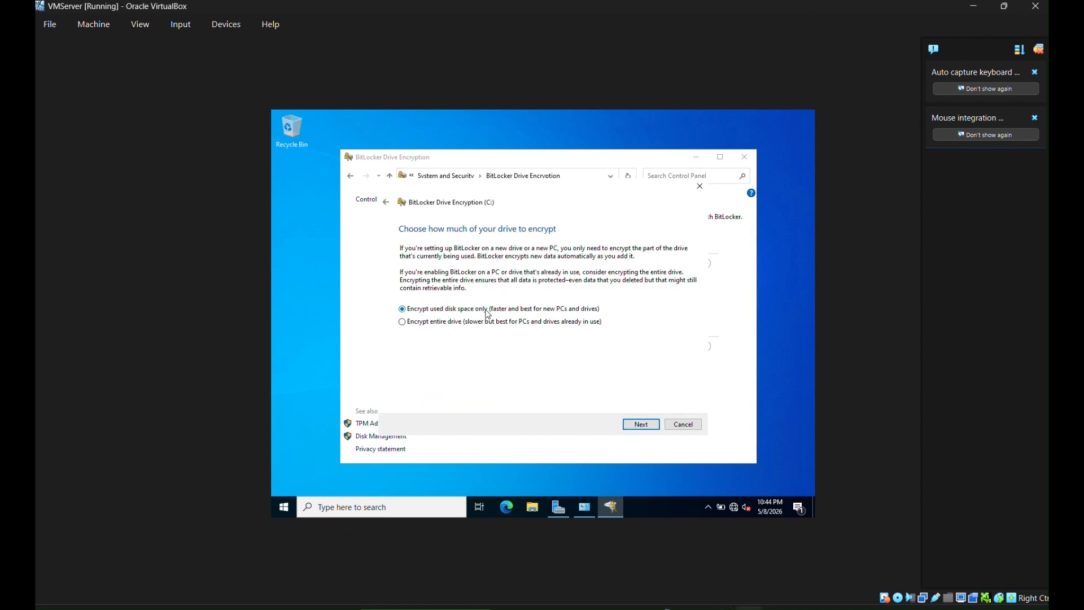
left_click(642, 425)
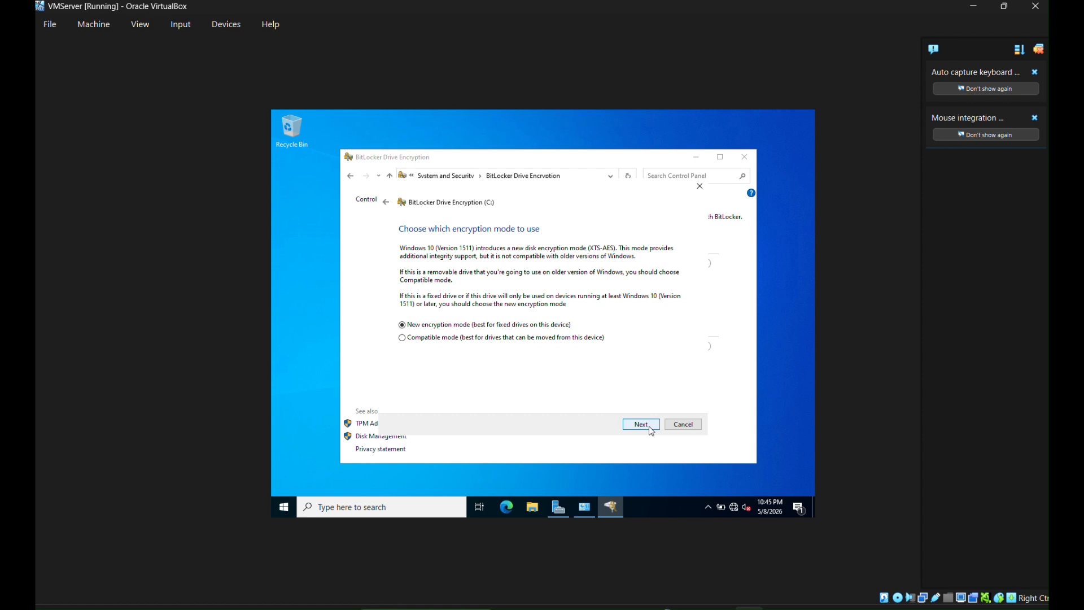
left_click(652, 431)
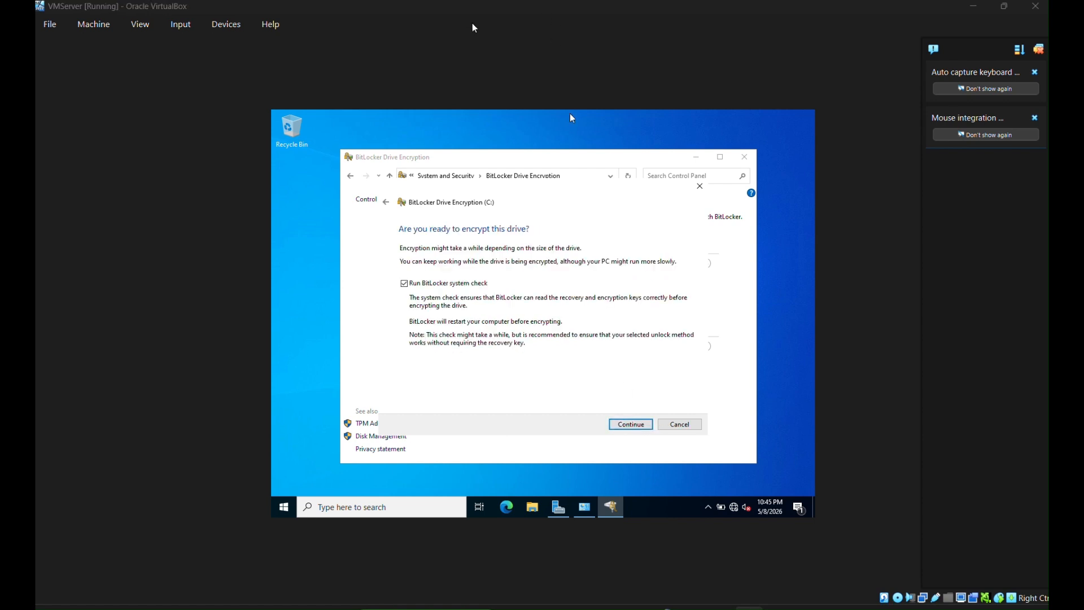
left_click(630, 424)
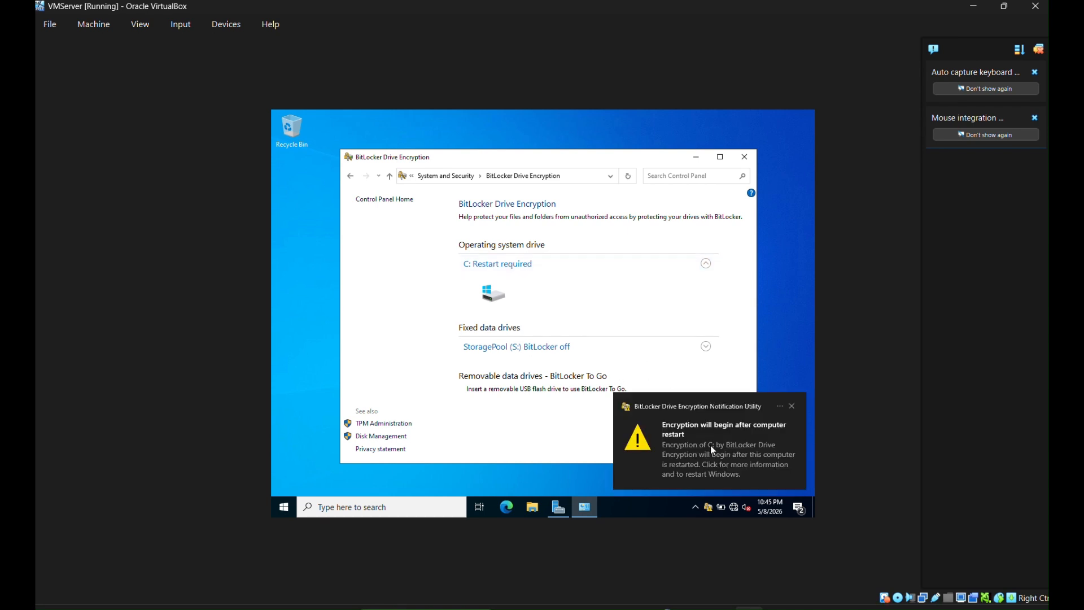
- Remove the disc via Devices > Optical Drives and restart the server now
left_click(744, 157)
left_click(697, 424)
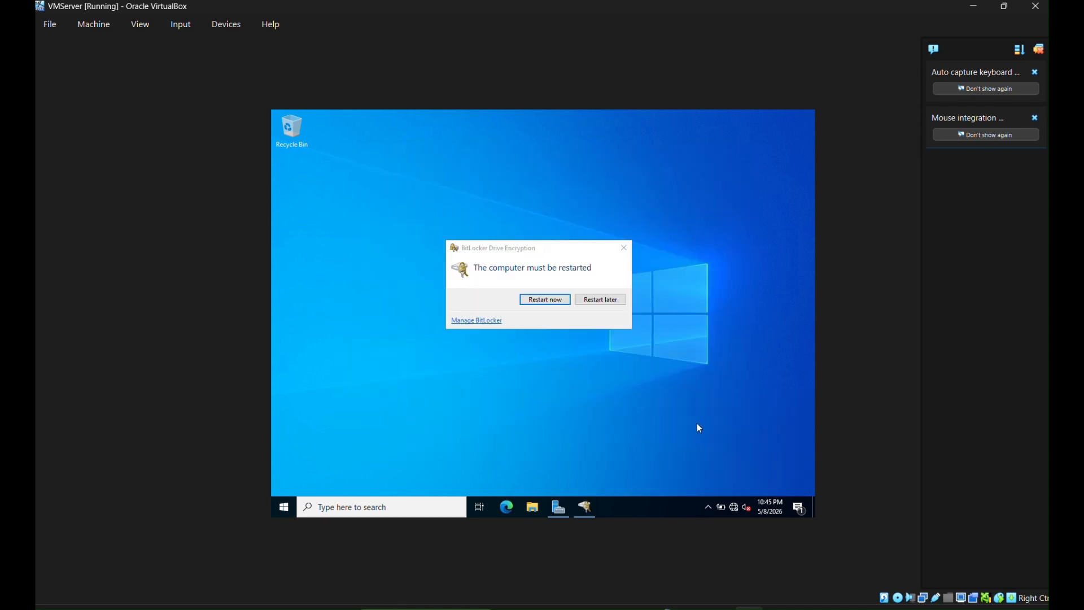
left_click(550, 308)
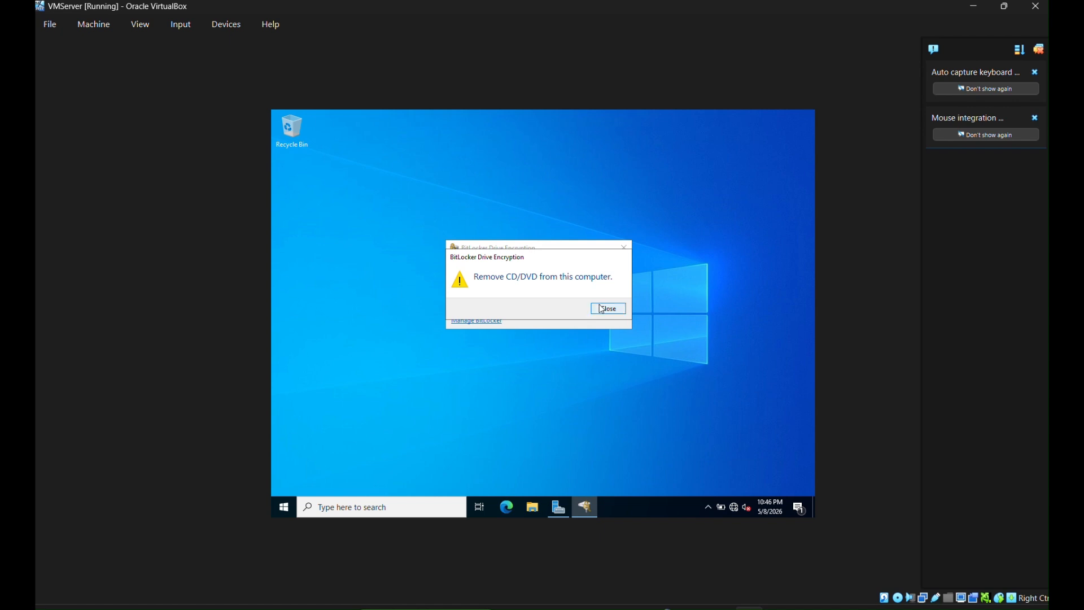
left_click(602, 309)
left_click(539, 308)
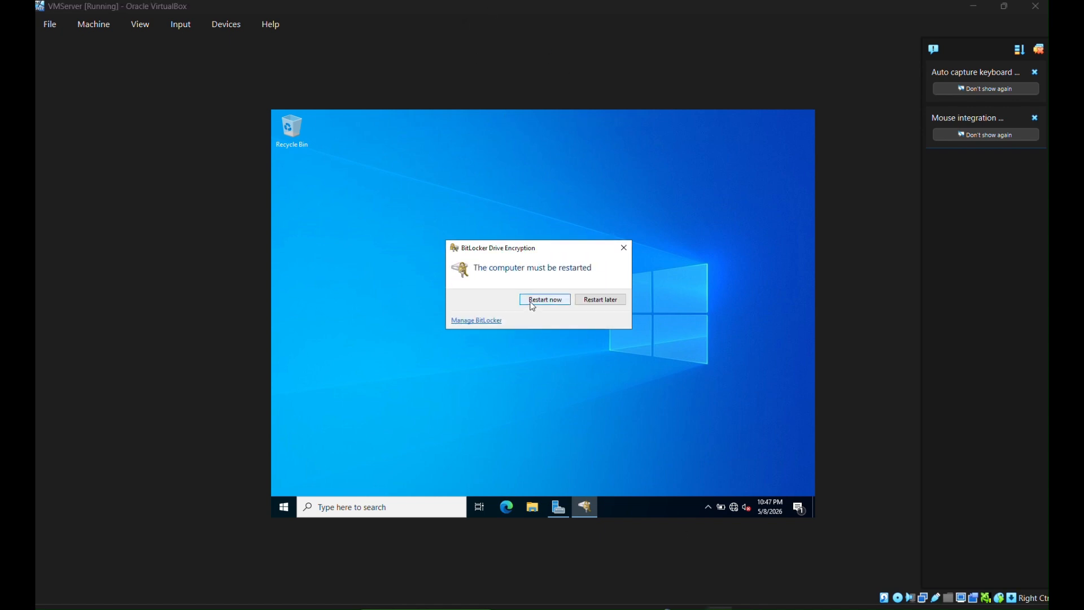
left_click(540, 301)
left_click(606, 308)
left_click(228, 27)
mouse_move(249, 42)
left_click(452, 102)
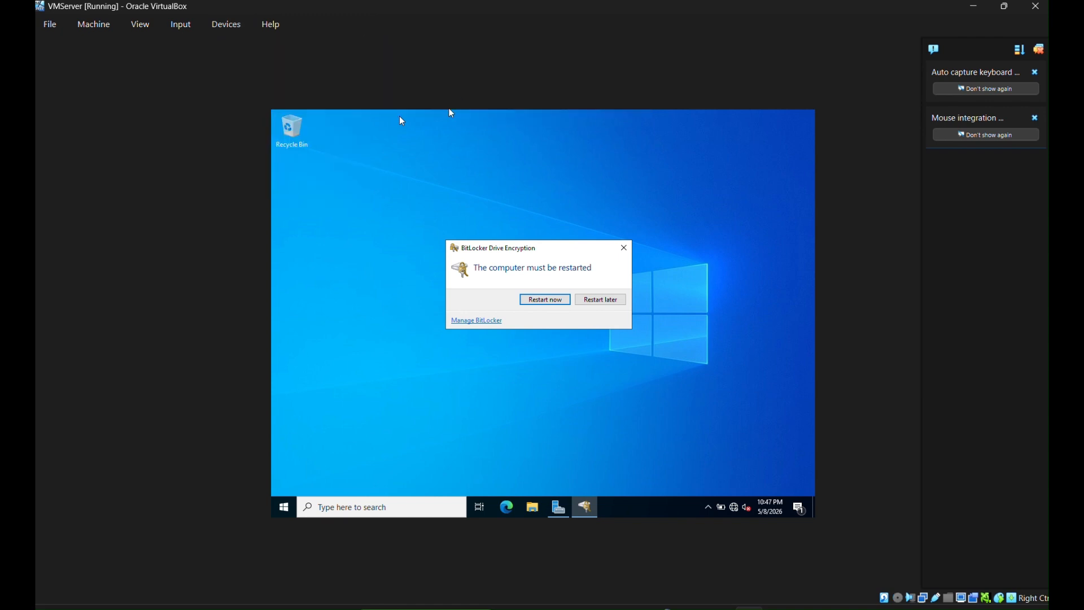
left_click(545, 299)
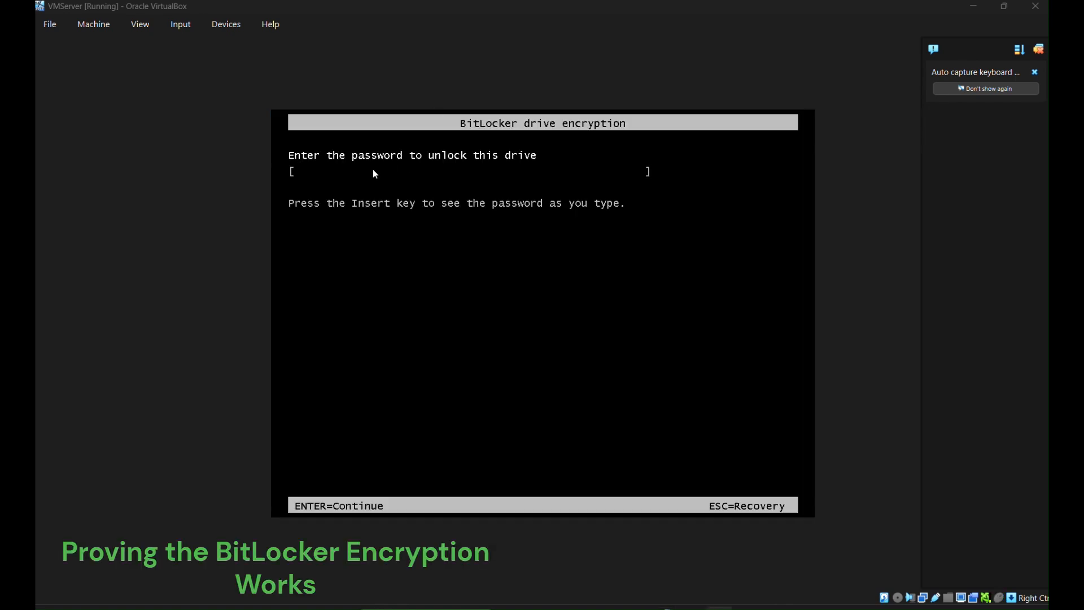
- Let the VM capture the keyboard and enter the BitLocker password to unlock C:
left_click(374, 169)
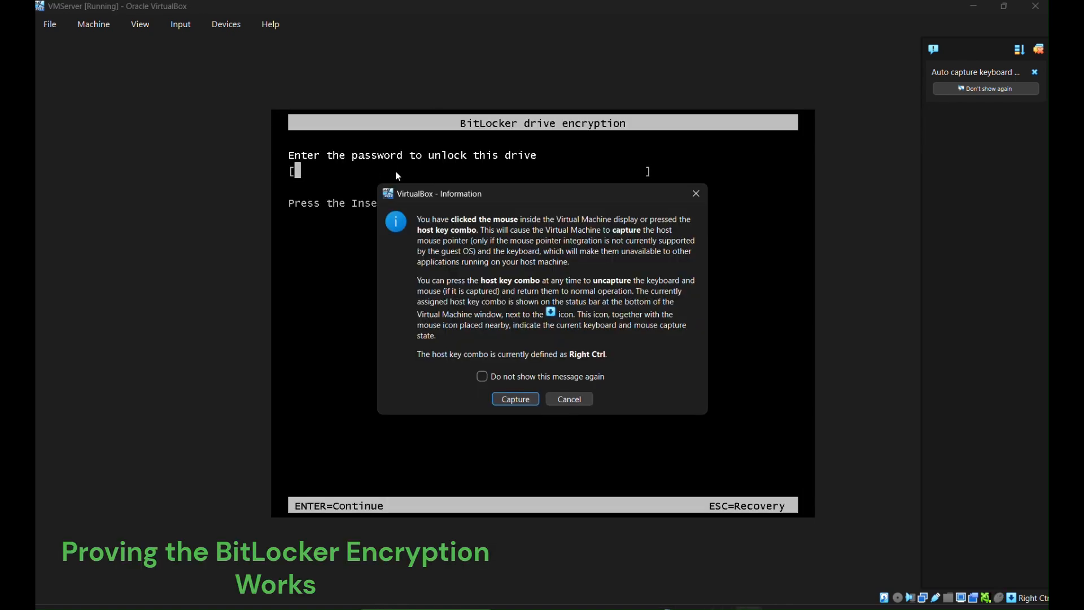
left_click(515, 399)
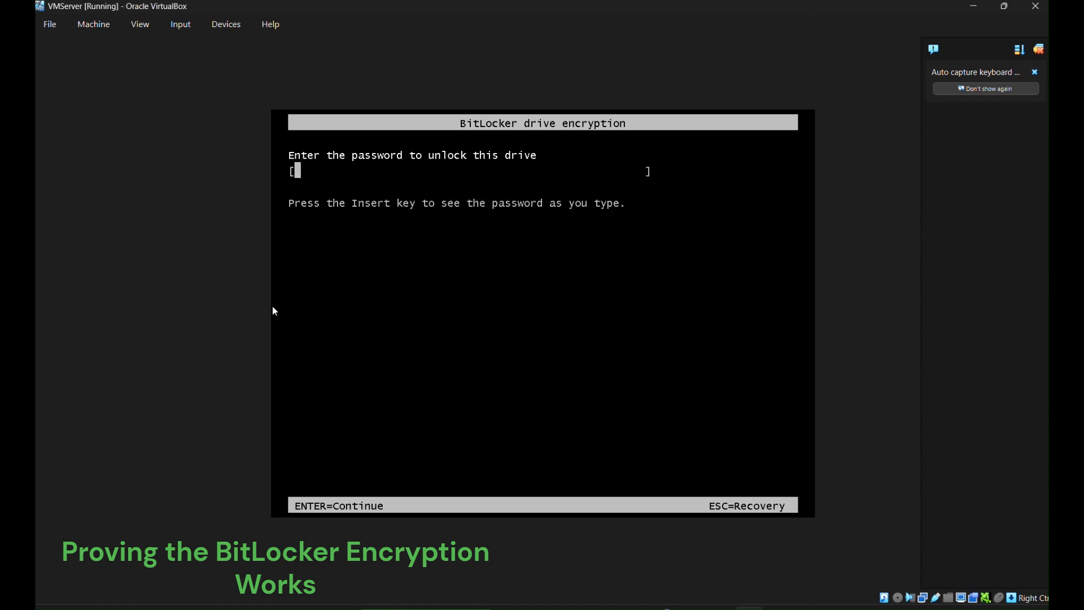
key("Caps_Lock")
type("*")
key("Caps_Lock")
type("*")
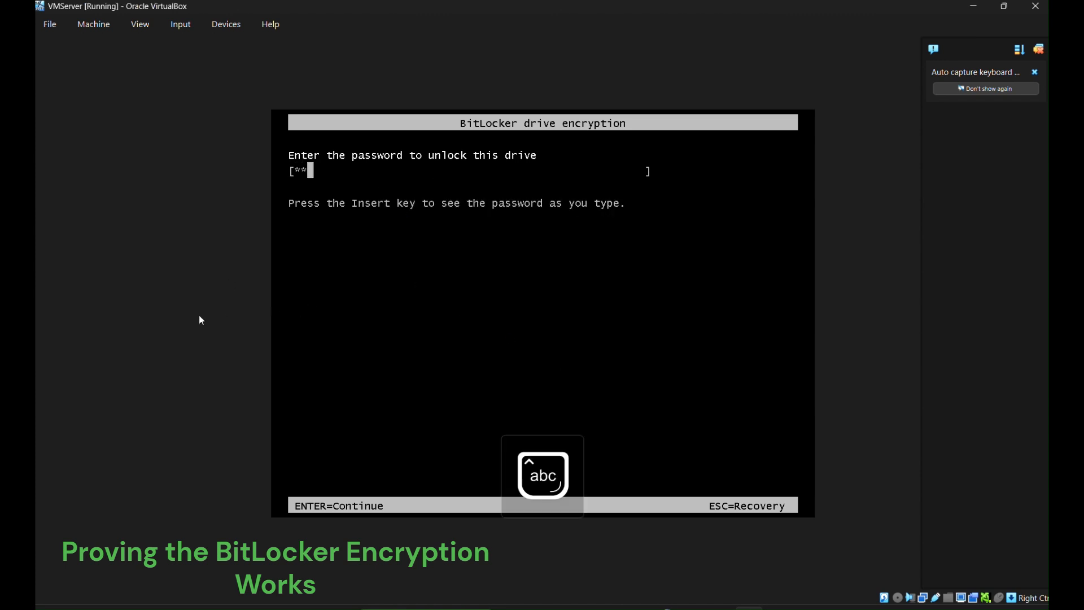
type("*******")
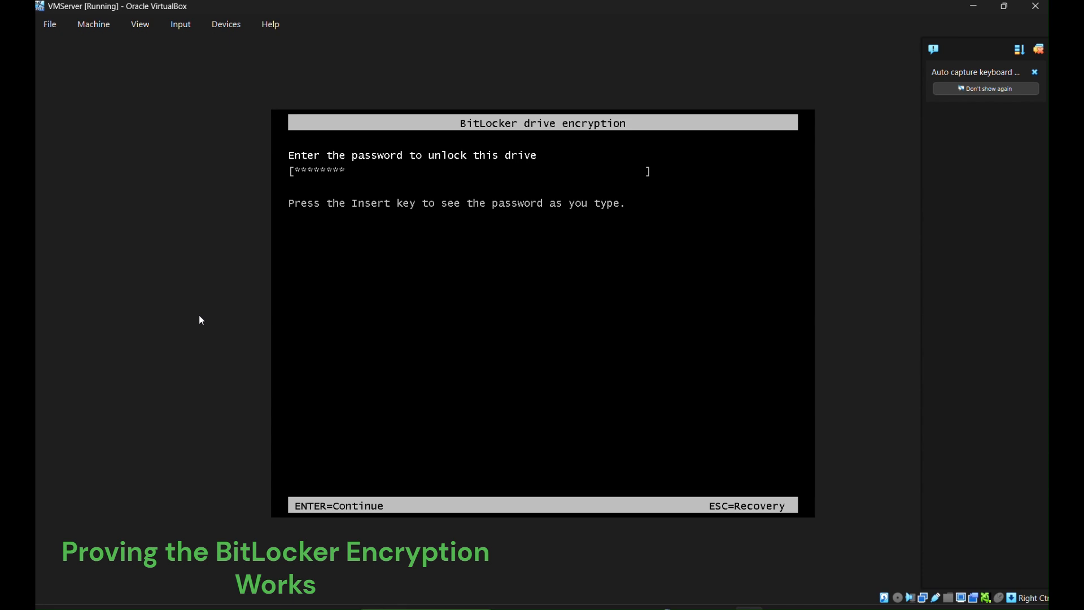
key("Return")
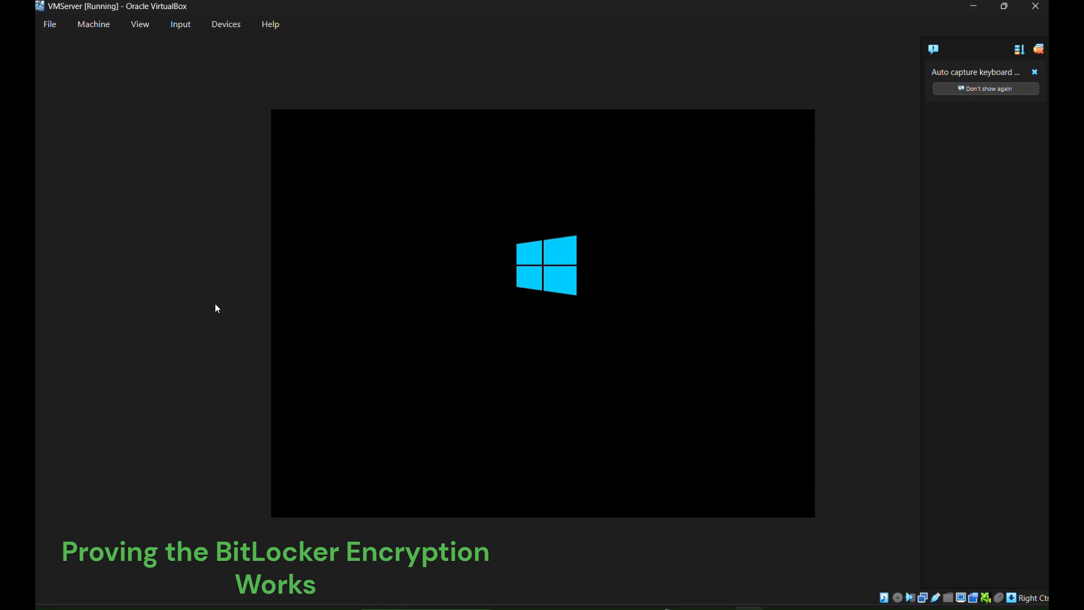
- Enter the administrator password to sign in to Windows Server
left_click(313, 316)
left_click(569, 399)
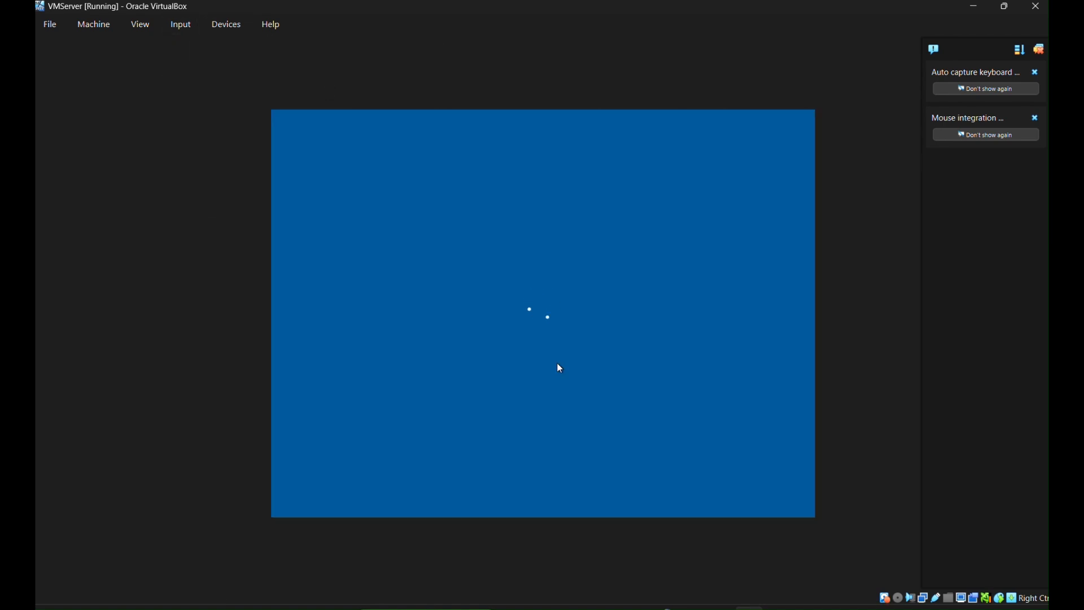
key("Caps_Lock")
type("•")
key("Caps_Lock")
type("•••••")
key("Caps_Lock")
type("•••")
key("Caps_Lock")
key("Return")
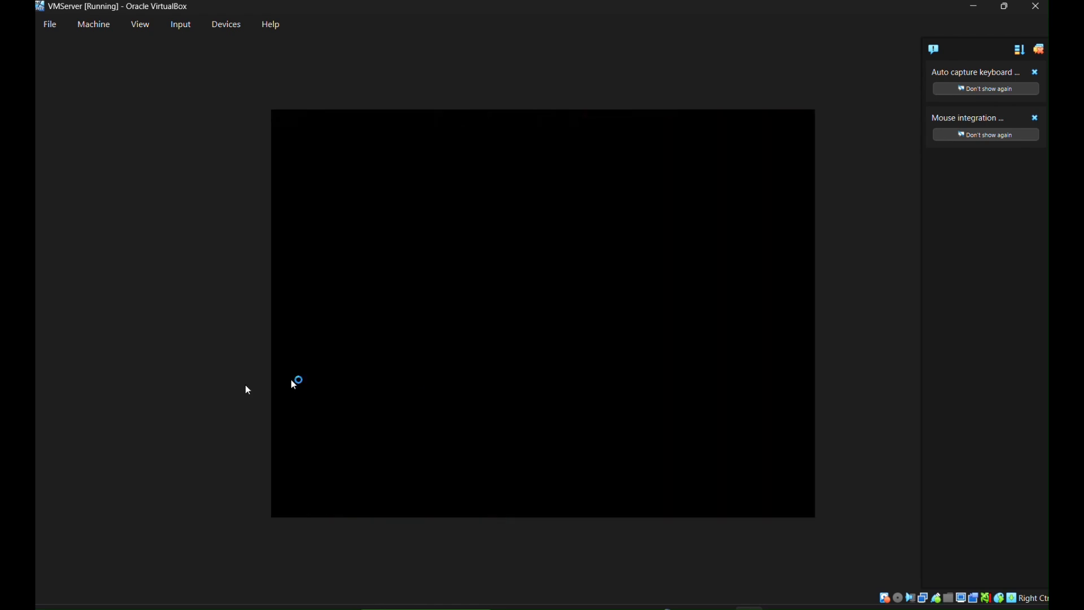